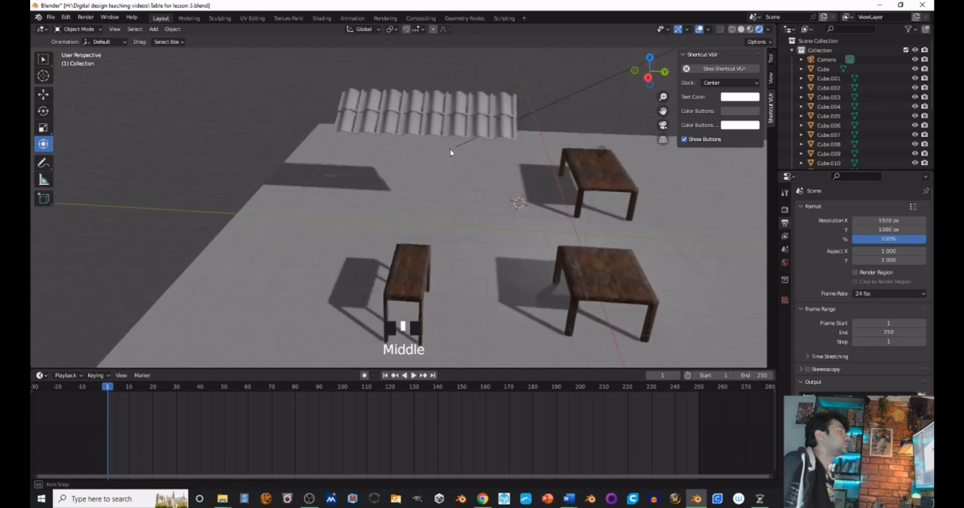
# - Examine the grey roof tiles above the ground plane from several angles and distances
pyautogui.scroll(2, 426, 201)
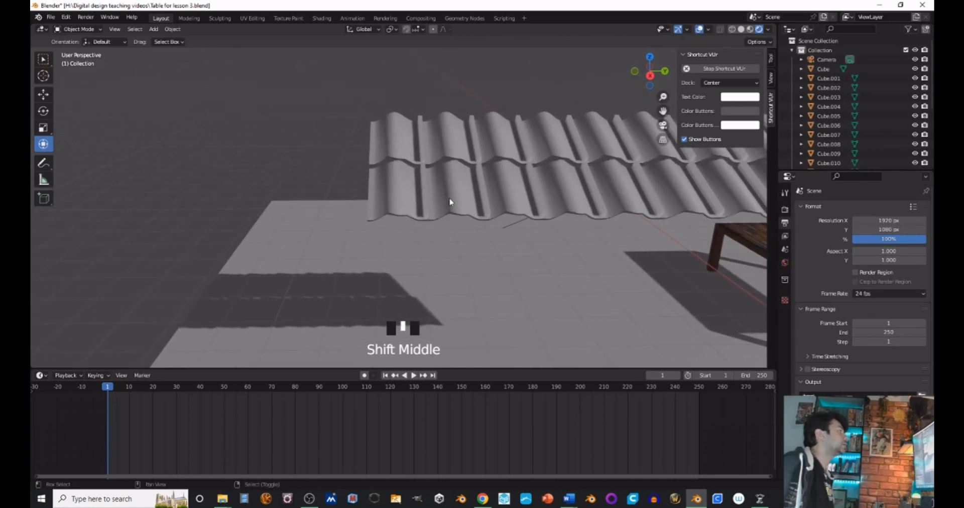
pyautogui.scroll(2, 452, 203)
pyautogui.scroll(-2, 478, 234)
pyautogui.scroll(-1, 478, 235)
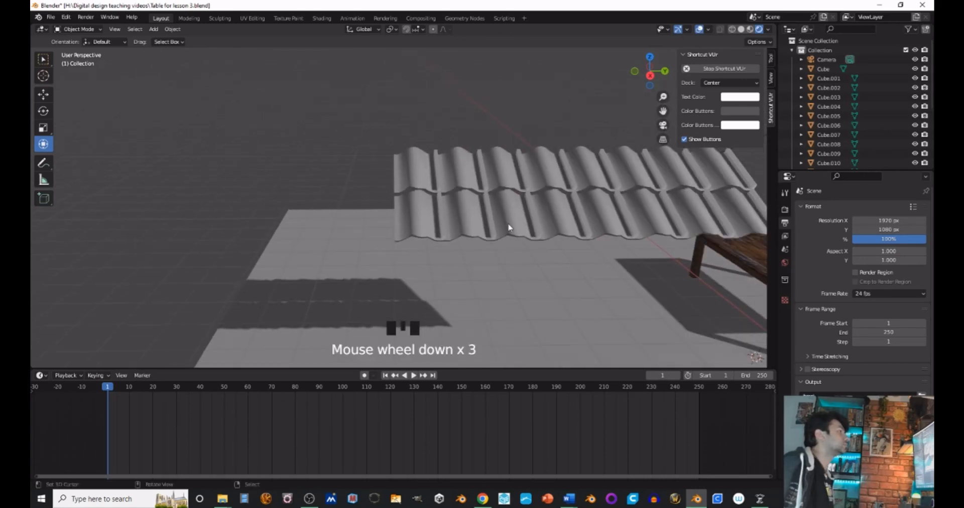
pyautogui.scroll(2, 537, 196)
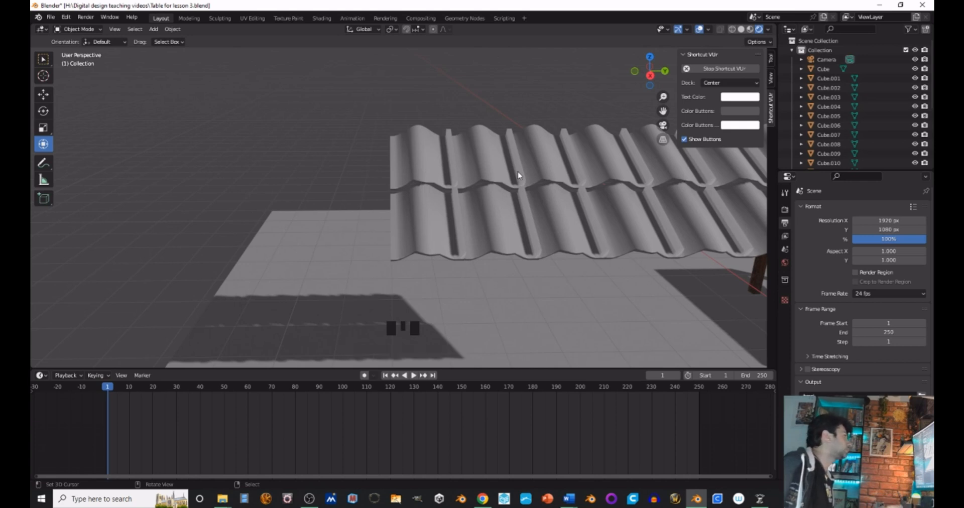
pyautogui.scroll(-3, 517, 176)
pyautogui.keyDown('shift'); pyautogui.moveTo(564, 161); pyautogui.dragTo(491, 170, button='middle'); pyautogui.keyUp('shift')
pyautogui.scroll(1, 511, 163)
pyautogui.moveTo(350, 201); pyautogui.dragTo(444, 173, button='middle')
pyautogui.scroll(-2, 405, 211)
pyautogui.moveTo(405, 211); pyautogui.dragTo(569, 245, button='middle')
# - Select the outermost tile in the roof's lower row and inspect it up close
pyautogui.rightClick(381, 219)
pyautogui.scroll(-4, 517, 204)
pyautogui.scroll(4, 491, 217)
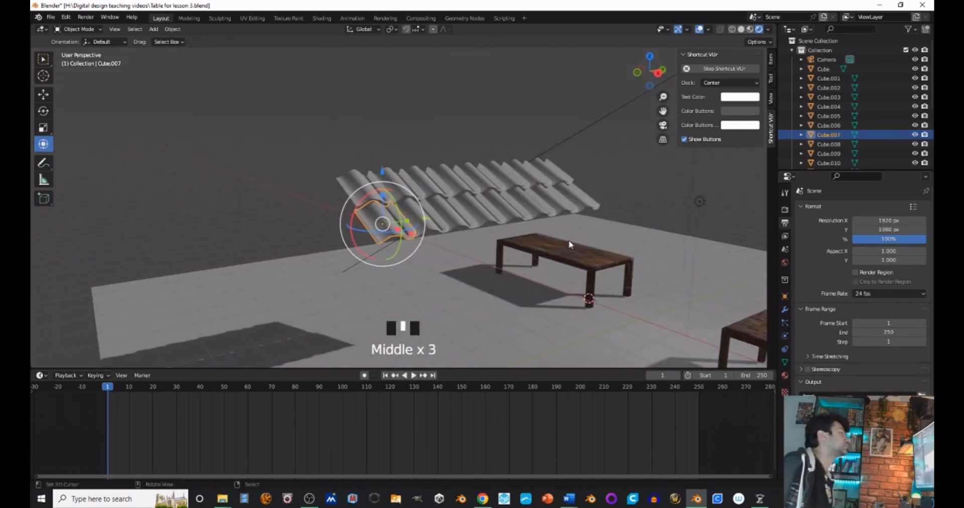
pyautogui.moveTo(576, 208); pyautogui.dragTo(451, 191, button='middle')
pyautogui.scroll(-2, 454, 153)
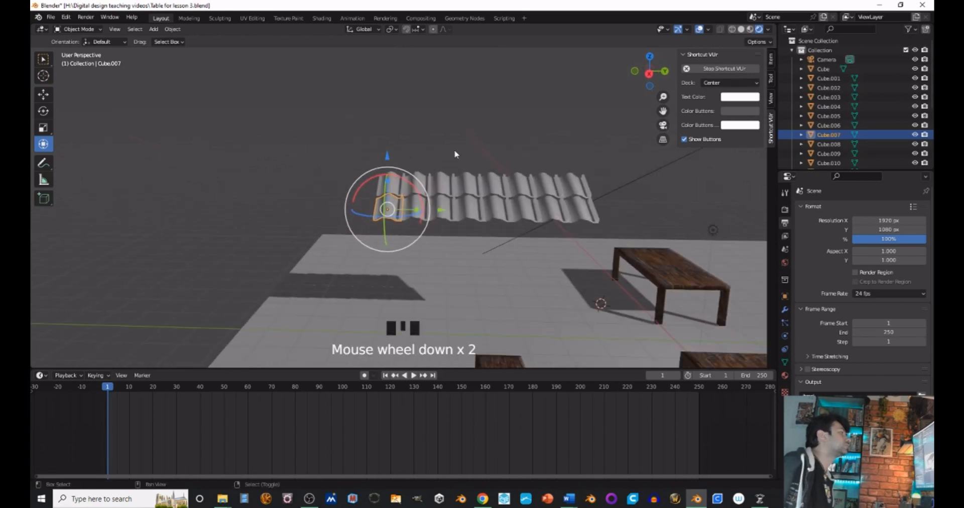
pyautogui.keyDown('shift'); pyautogui.moveTo(454, 153); pyautogui.dragTo(446, 128, button='middle'); pyautogui.keyUp('shift')
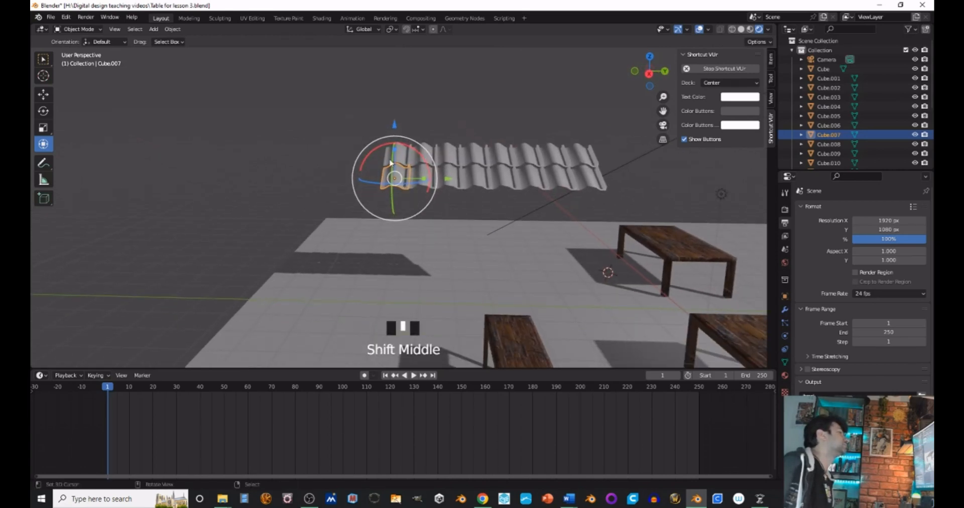
pyautogui.keyDown('shift'); pyautogui.moveTo(562, 146); pyautogui.dragTo(502, 157, button='middle'); pyautogui.keyUp('shift')
pyautogui.scroll(3, 450, 118)
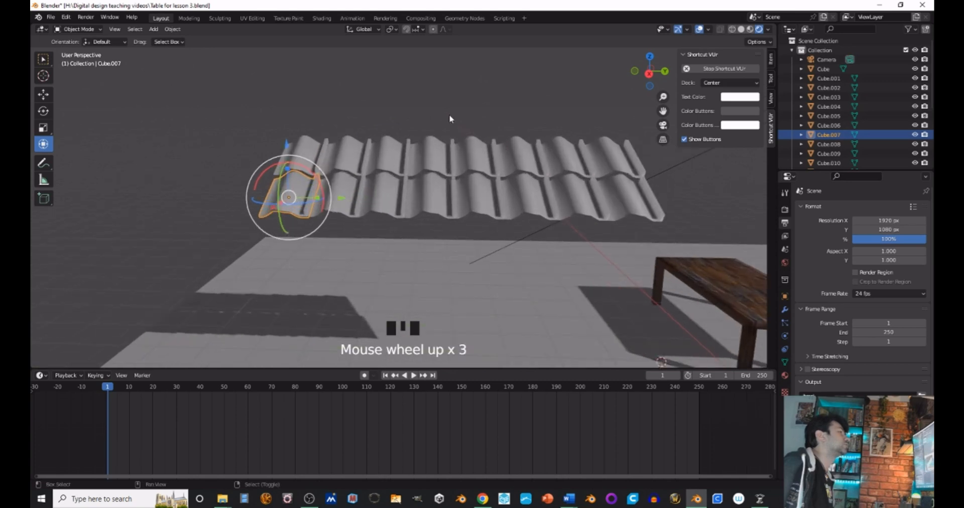
pyautogui.keyDown('shift'); pyautogui.moveTo(450, 119); pyautogui.dragTo(536, 181, button='middle'); pyautogui.keyUp('shift')
pyautogui.keyDown('shift'); pyautogui.moveTo(441, 270); pyautogui.dragTo(577, 187, button='middle'); pyautogui.keyUp('shift')
pyautogui.scroll(2, 408, 172)
pyautogui.keyDown('shift'); pyautogui.moveTo(408, 173); pyautogui.dragTo(469, 166, button='middle'); pyautogui.keyUp('shift')
pyautogui.scroll(-1, 440, 191)
pyautogui.scroll(4, 450, 198)
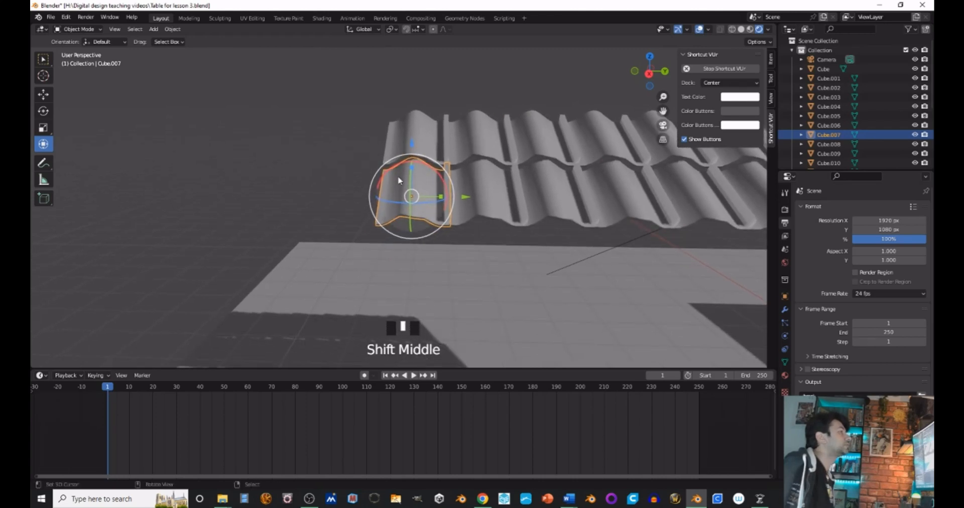
pyautogui.scroll(-2, 457, 176)
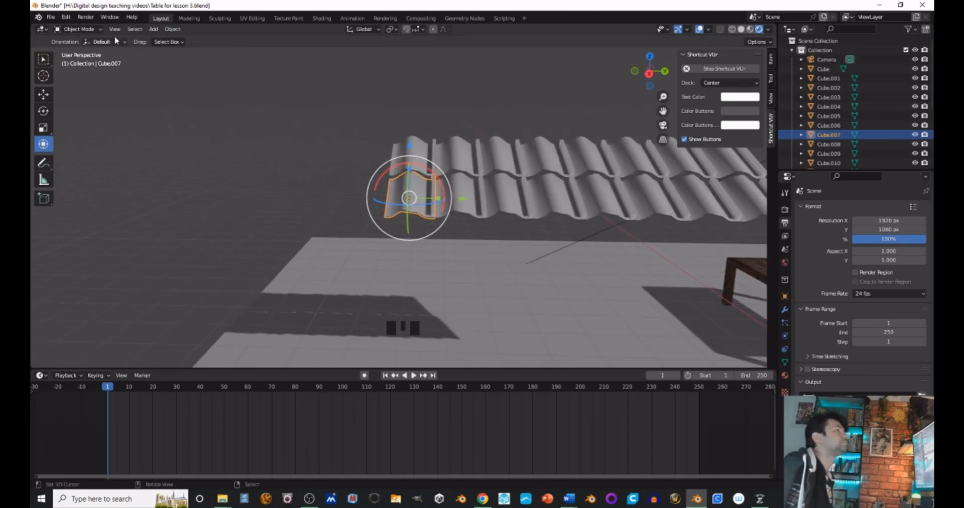
# - Add an armature and move its bone onto the outermost tile in the roof's lower row
pyautogui.click(153, 29)
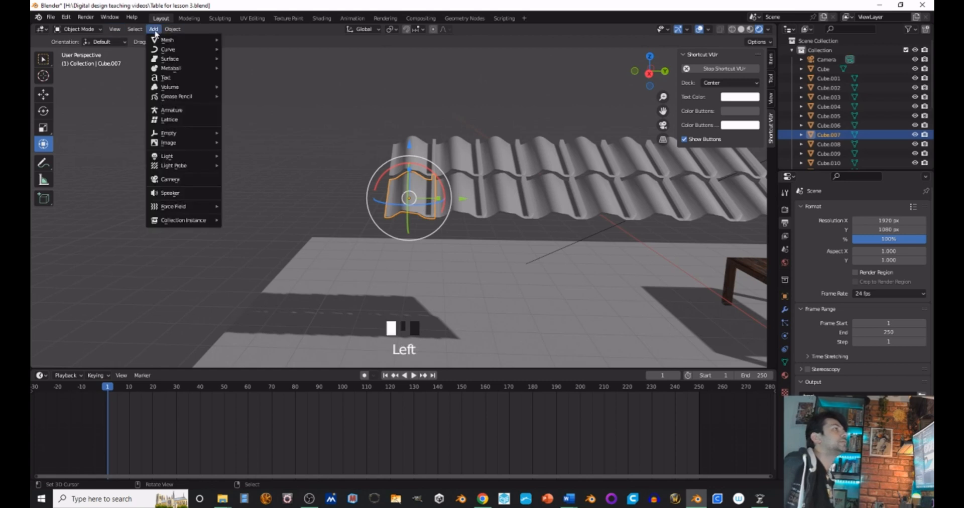
pyautogui.moveTo(182, 41)
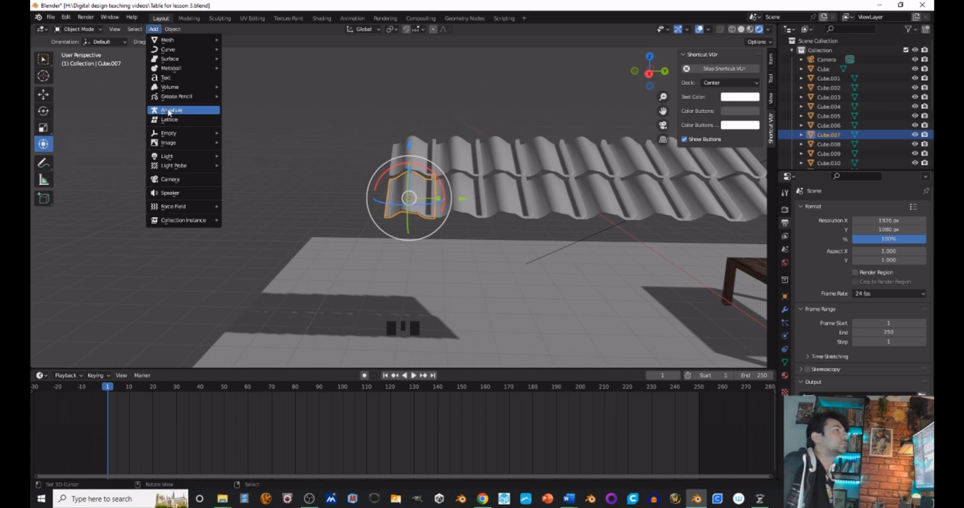
pyautogui.click(168, 110)
pyautogui.scroll(-8, 503, 225)
pyautogui.moveTo(609, 280); pyautogui.dragTo(383, 149)
pyautogui.scroll(2, 381, 149)
pyautogui.moveTo(366, 150); pyautogui.dragTo(421, 184, button='middle')
pyautogui.moveTo(397, 185); pyautogui.dragTo(343, 178)
pyautogui.moveTo(499, 169); pyautogui.dragTo(336, 143, button='middle')
pyautogui.scroll(1, 479, 152)
pyautogui.scroll(1, 479, 153)
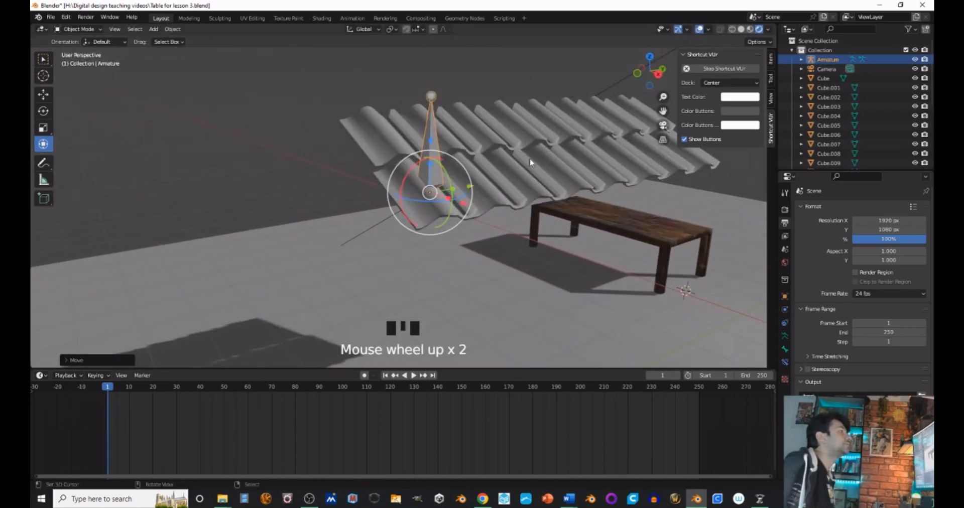
# - Move the armature beside the roof, clear of the tiles, and tilt its bone
pyautogui.moveTo(529, 157); pyautogui.dragTo(464, 196, button='middle')
pyautogui.moveTo(468, 198); pyautogui.dragTo(243, 167)
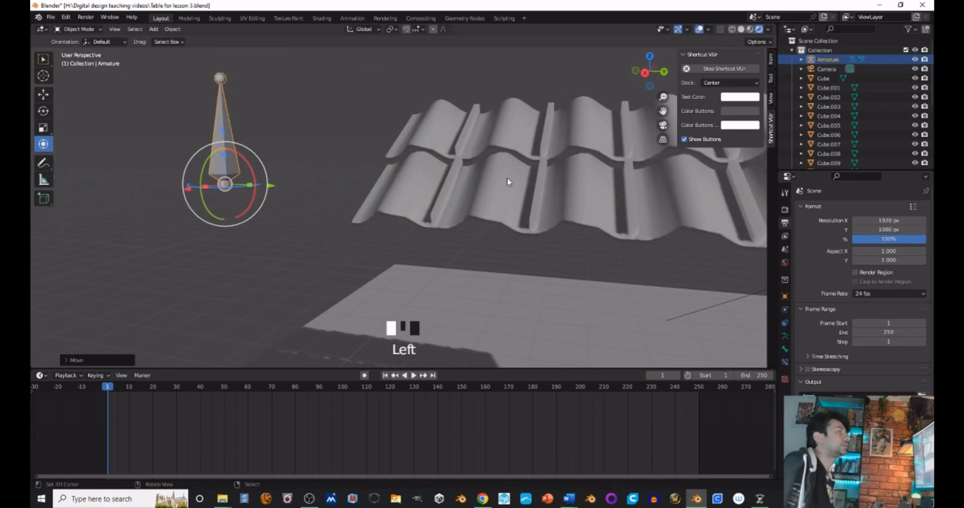
pyautogui.moveTo(281, 174); pyautogui.dragTo(330, 170, button='middle')
pyautogui.scroll(-3, 321, 170)
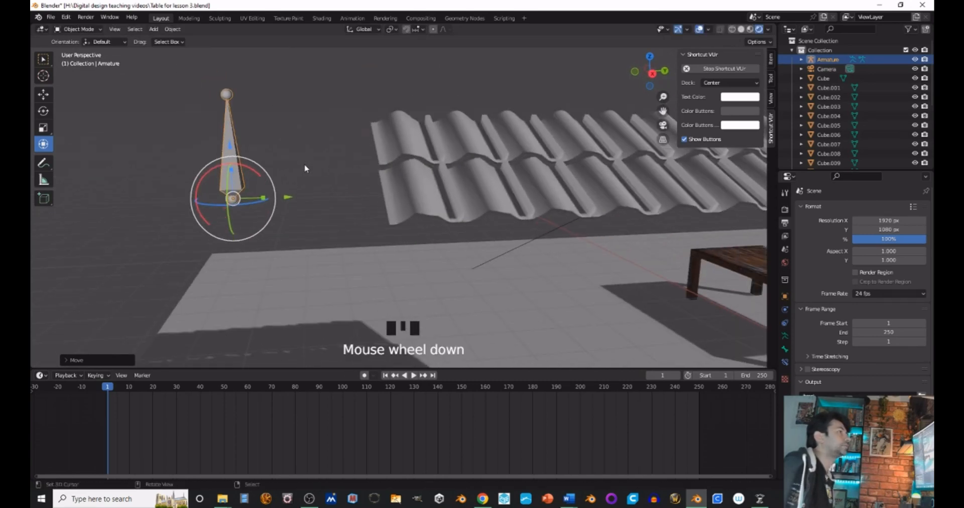
pyautogui.moveTo(343, 200); pyautogui.dragTo(281, 169)
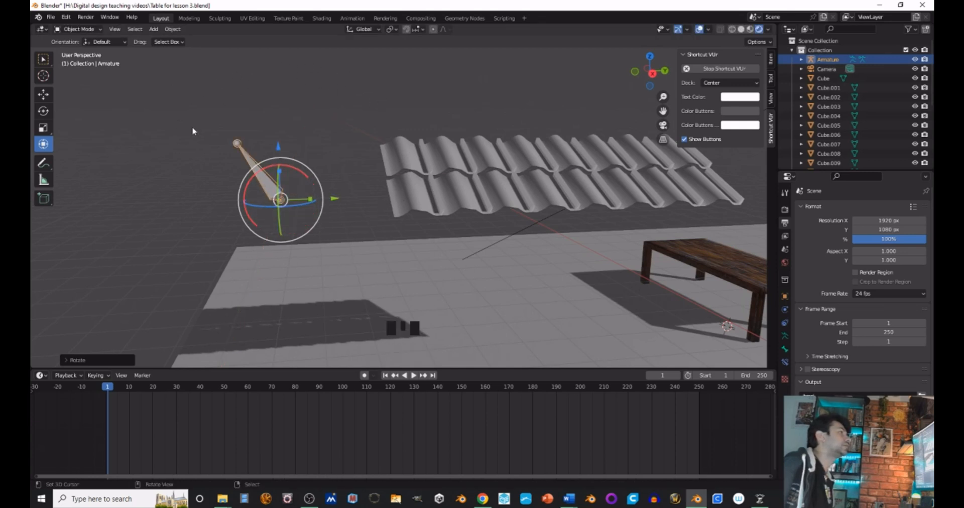
# - Return the armature to the outermost lower-row tile and rotate its bone to roughly upright
pyautogui.moveTo(304, 180); pyautogui.dragTo(468, 195)
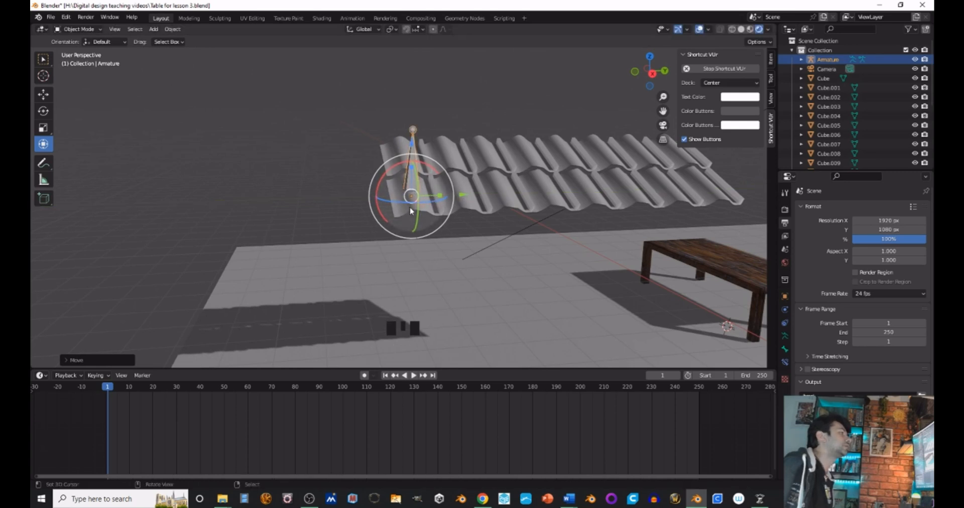
pyautogui.scroll(4, 451, 177)
pyautogui.moveTo(423, 182)
pyautogui.mouseDown(button='middle')
pyautogui.moveTo(426, 129)
pyautogui.moveTo(429, 198)
pyautogui.moveTo(422, 178)
pyautogui.mouseUp(button='middle')
pyautogui.scroll(2, 426, 196)
pyautogui.scroll(-2, 422, 199)
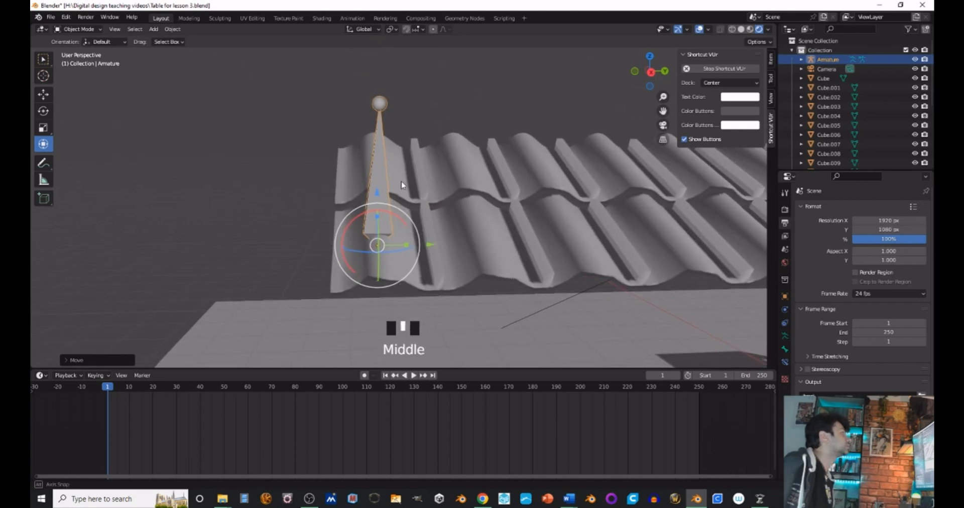
pyautogui.scroll(-2, 487, 196)
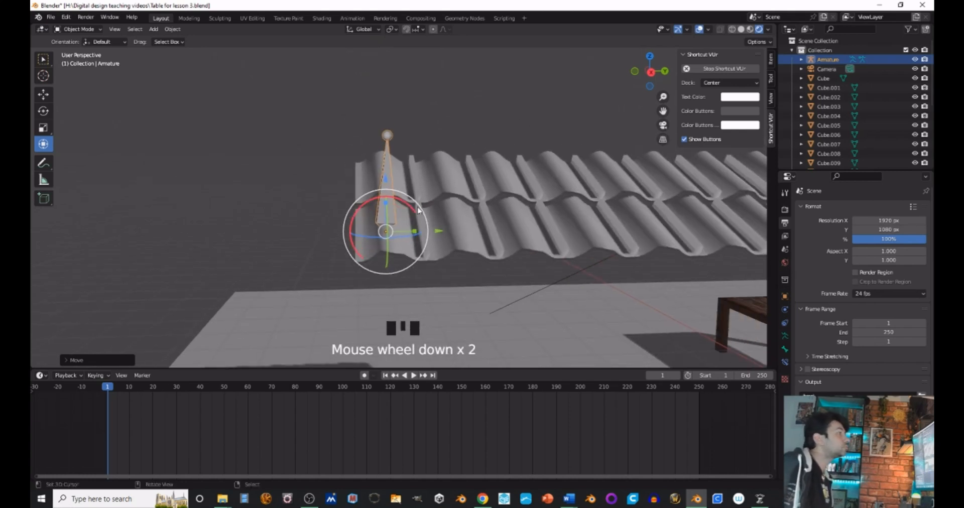
pyautogui.moveTo(419, 210); pyautogui.dragTo(407, 202)
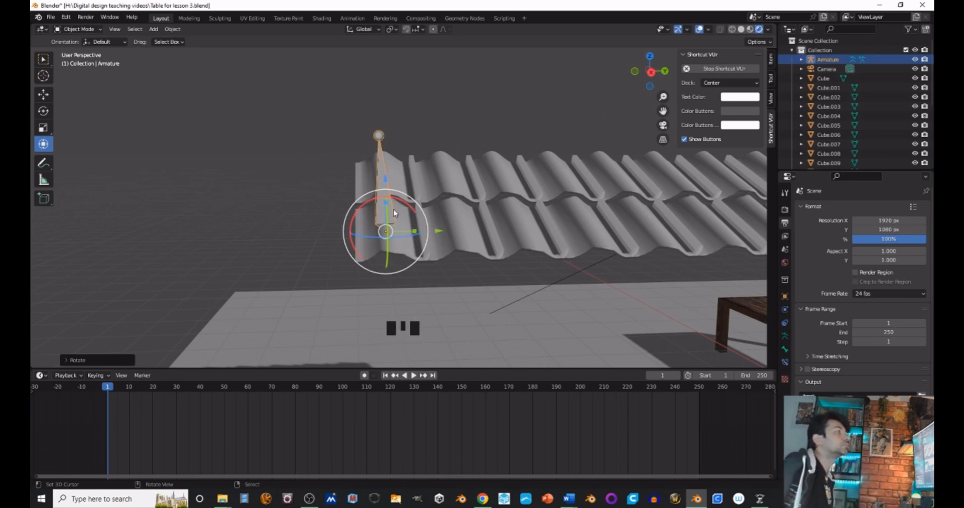
# - Hide and reshow the armature to check the roof tile behind it, and select that tile
pyautogui.click(914, 59)
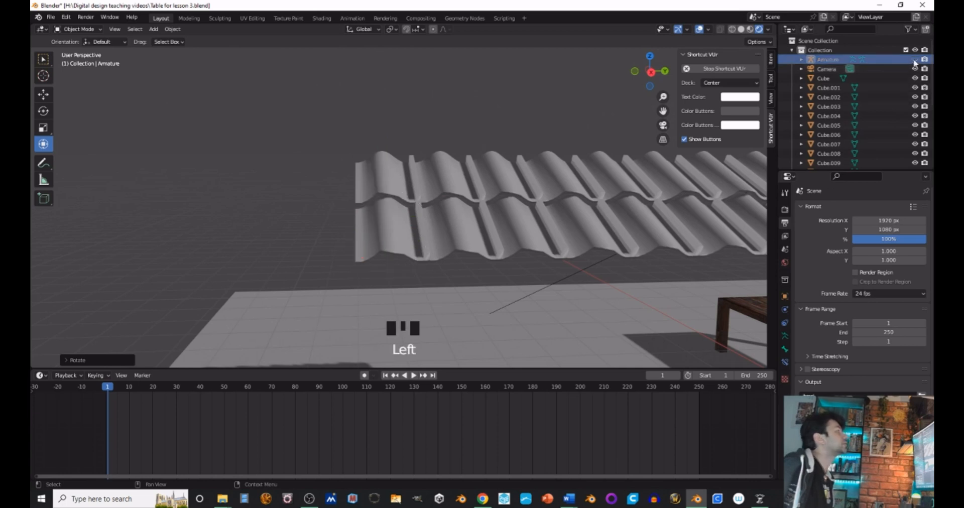
pyautogui.click(914, 60)
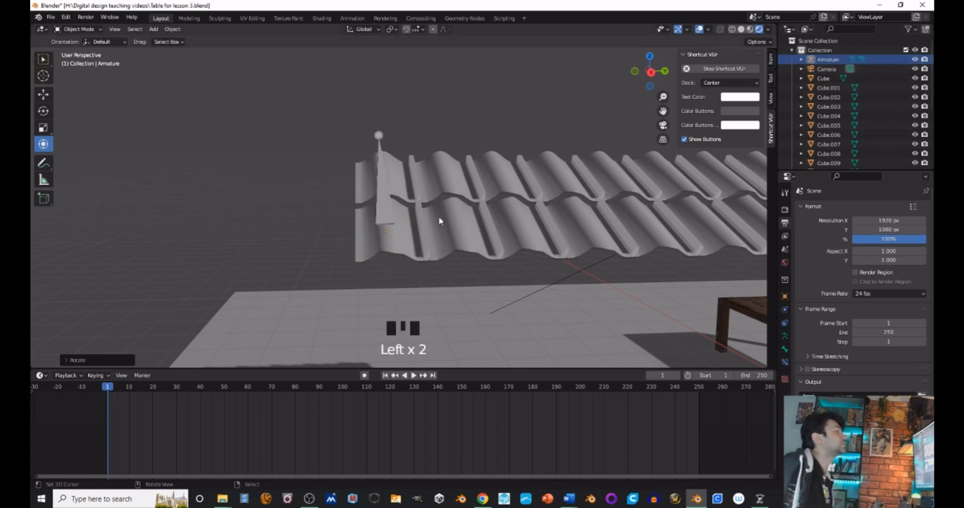
pyautogui.middleClick(409, 210)
pyautogui.click(388, 205)
pyautogui.rightClick(409, 227)
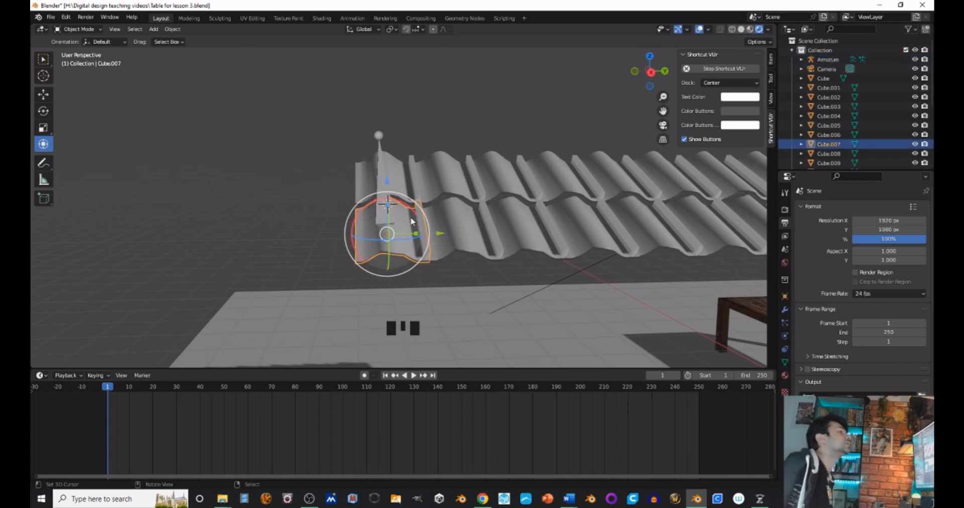
# - Straighten the armature beside the roof and move it back along Y onto the outermost lower-row tile
pyautogui.rightClick(380, 175)
pyautogui.moveTo(440, 233); pyautogui.dragTo(346, 236)
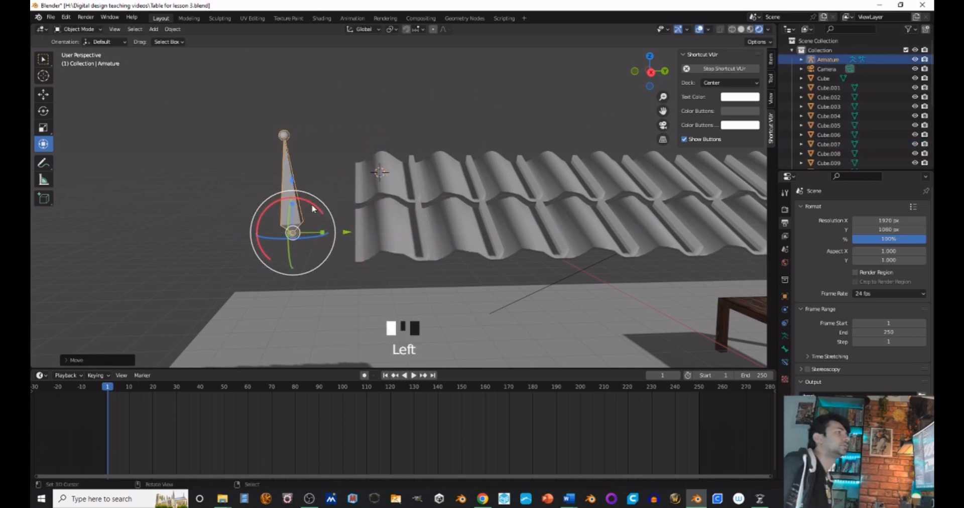
pyautogui.moveTo(312, 208); pyautogui.dragTo(465, 191)
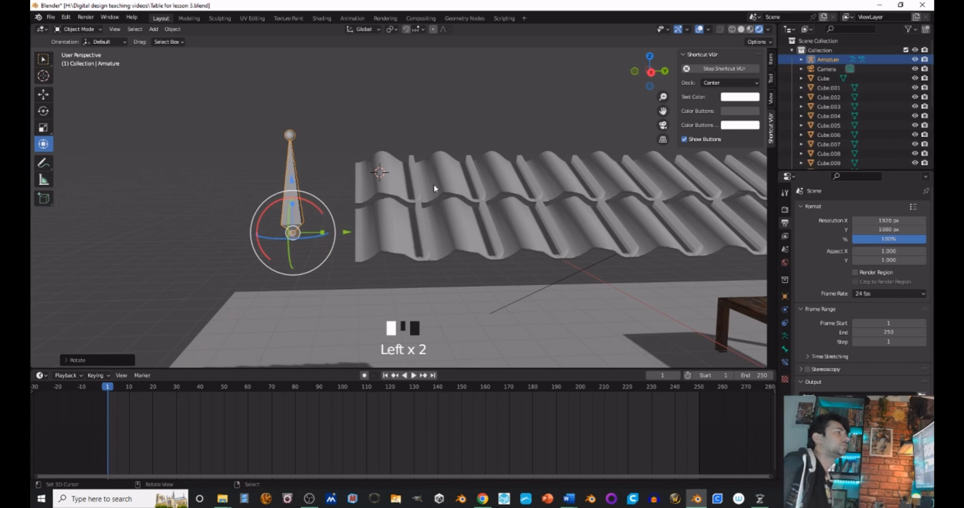
pyautogui.click(172, 29)
pyautogui.moveTo(153, 29)
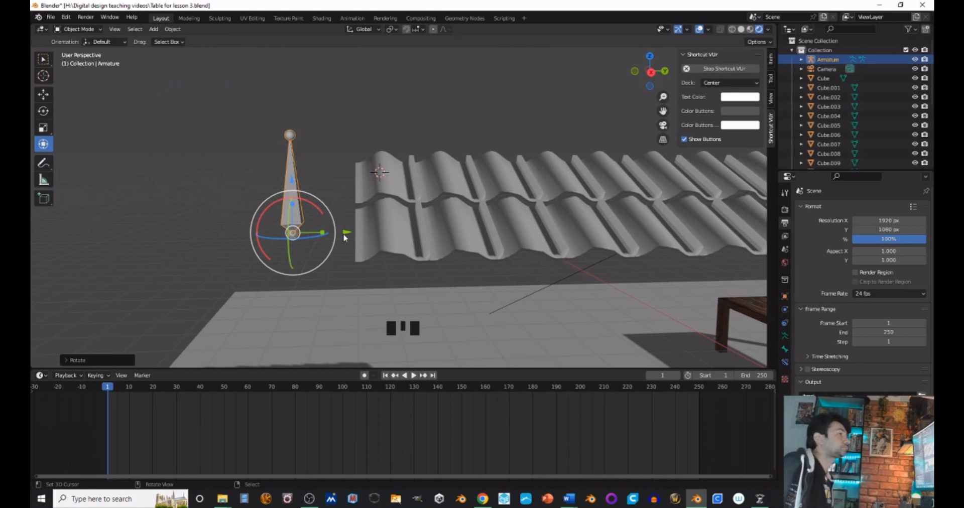
pyautogui.moveTo(347, 232); pyautogui.dragTo(436, 232)
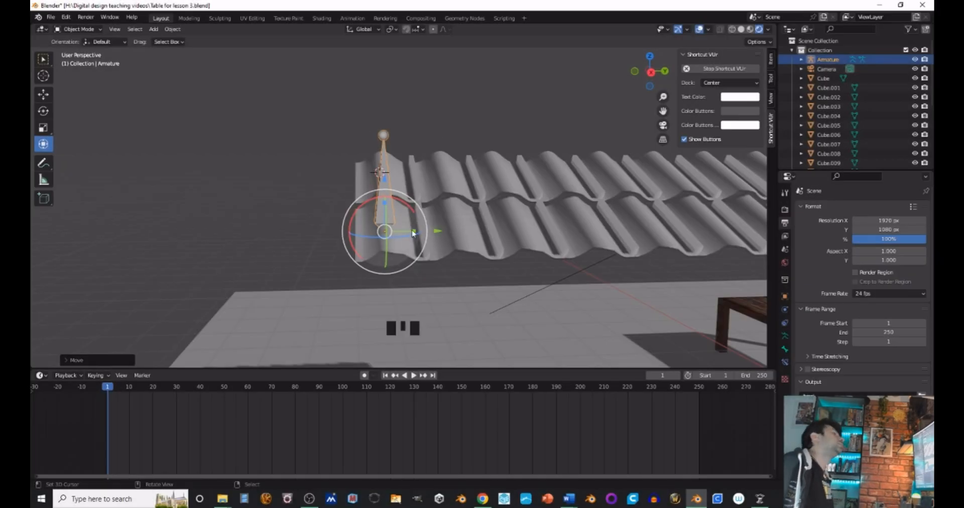
# - Parent the outermost lower-row tile to the armature with automatic weights
pyautogui.rightClick(200, 271)
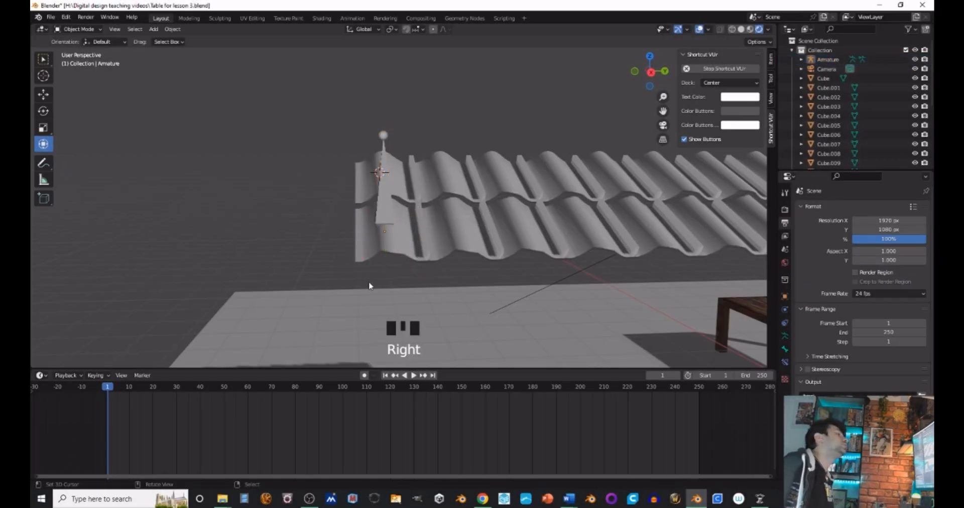
pyautogui.rightClick(375, 241)
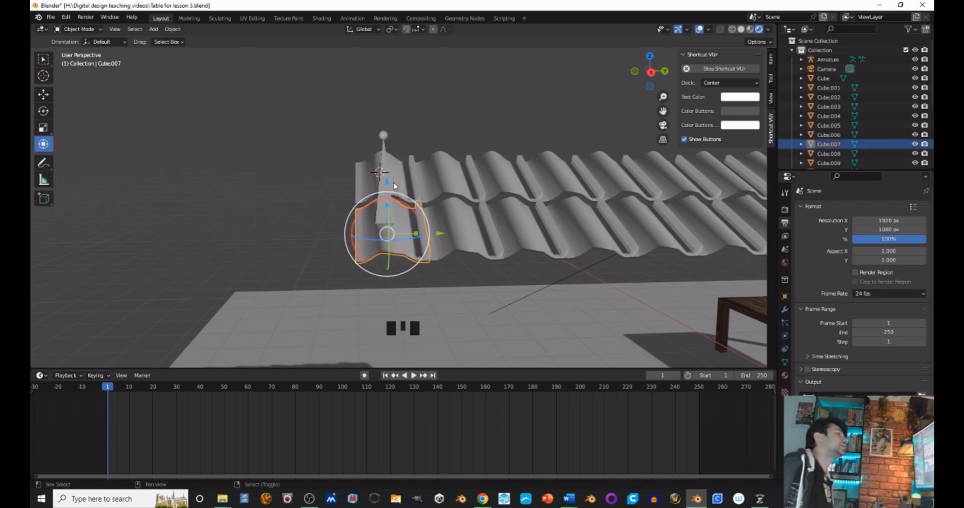
pyautogui.keyDown('shift'); pyautogui.rightClick(363, 254); pyautogui.keyUp('shift')
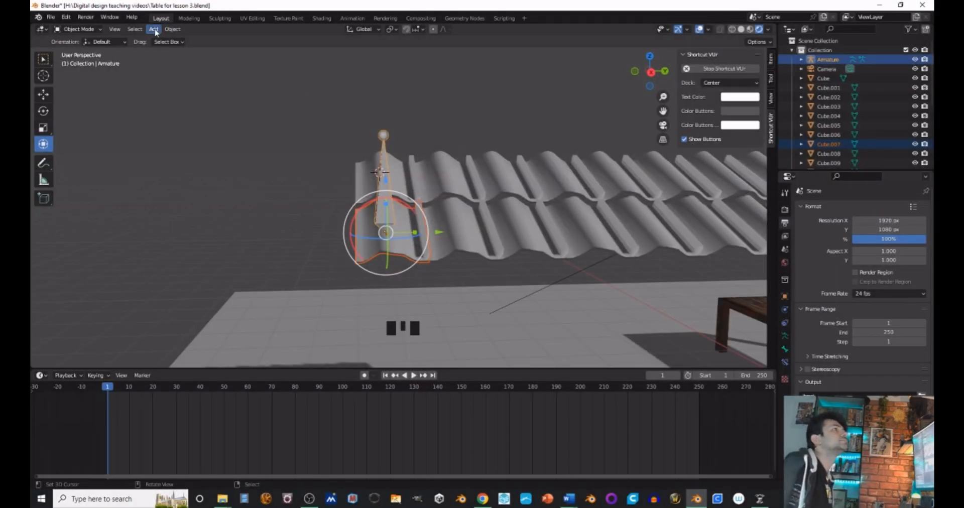
pyautogui.click(173, 29)
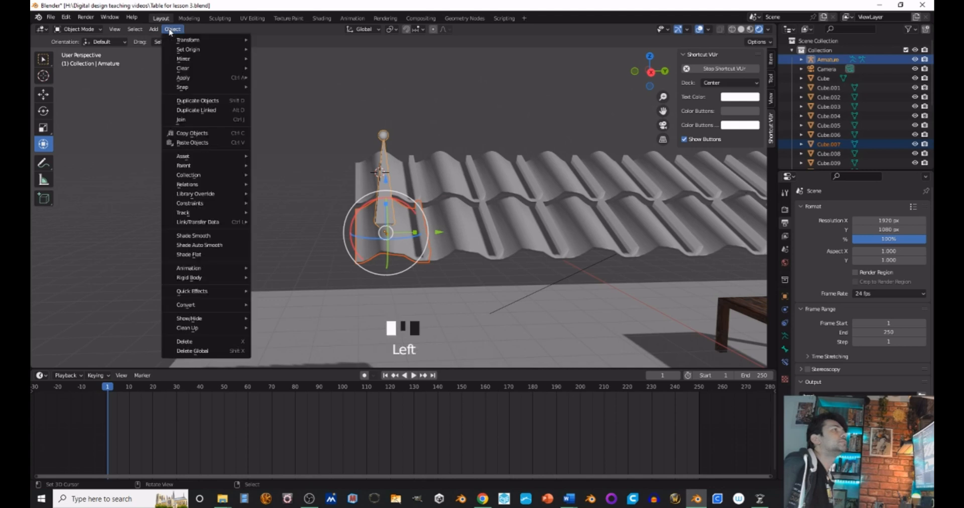
pyautogui.moveTo(198, 168)
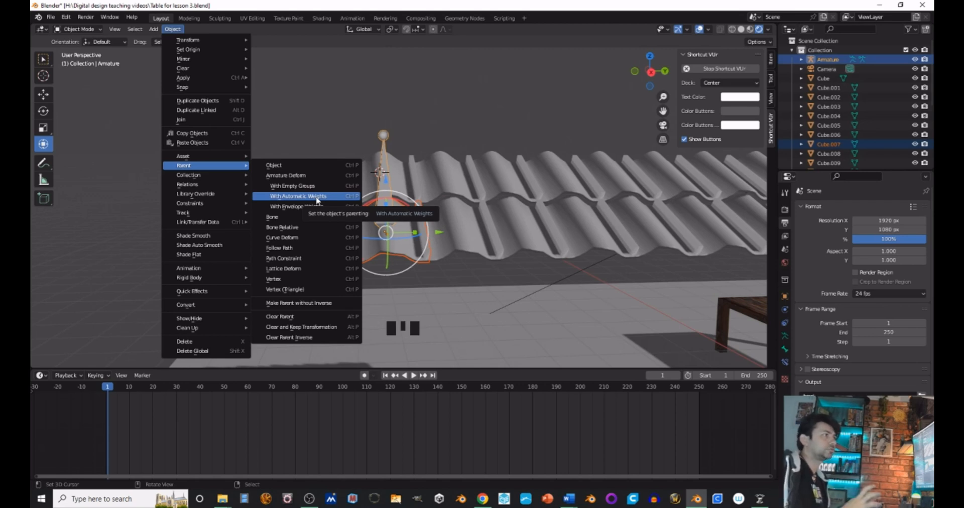
pyautogui.click(318, 196)
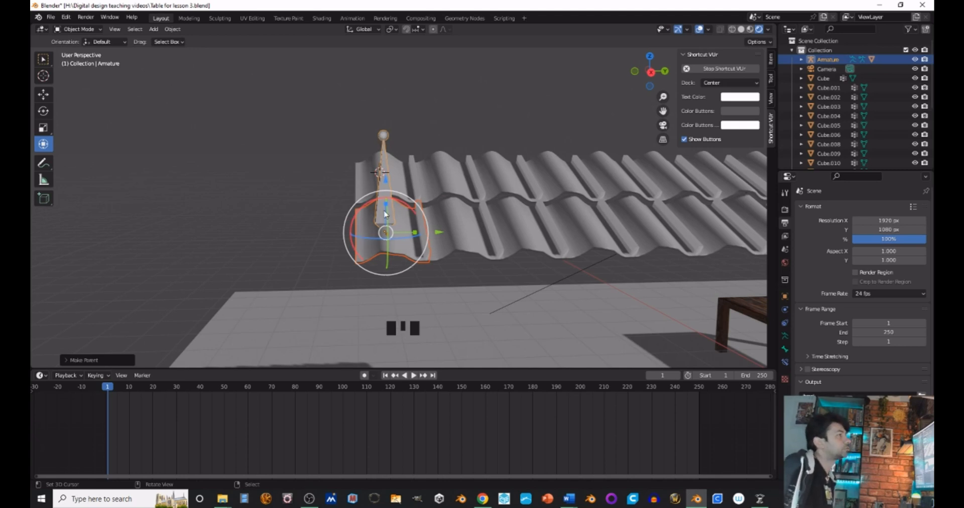
# - Select only the armature and shift it slightly to test how the parented tile follows
pyautogui.rightClick(388, 181)
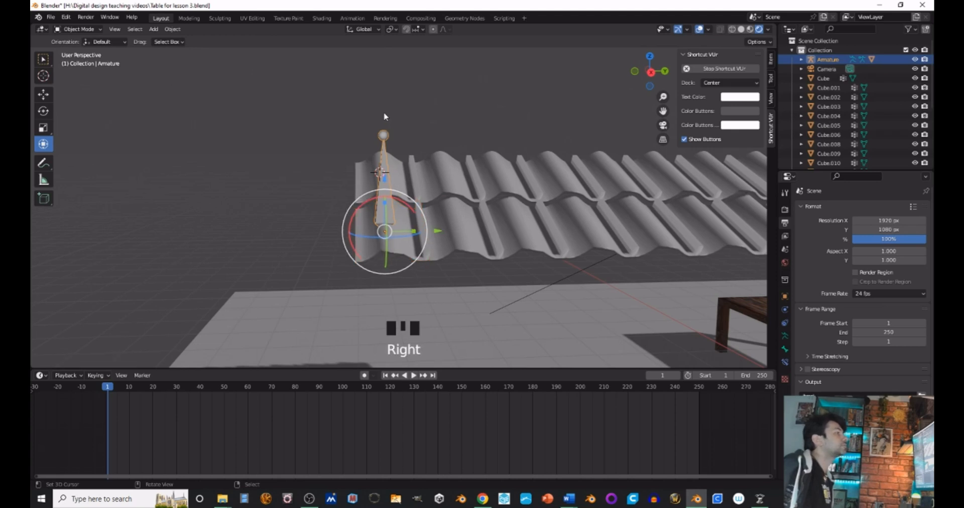
pyautogui.moveTo(436, 234); pyautogui.dragTo(434, 255)
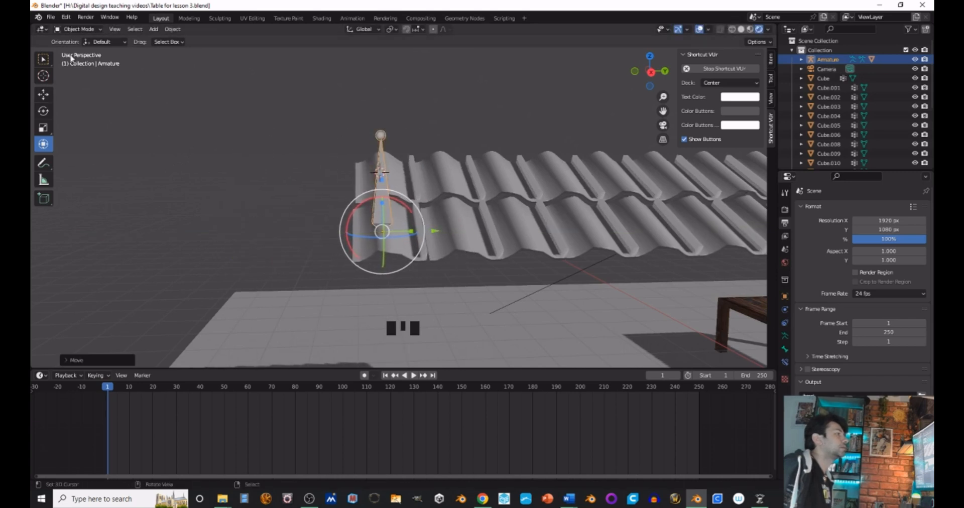
# - Switch the armature to Pose Mode and select its bone
pyautogui.click(81, 31)
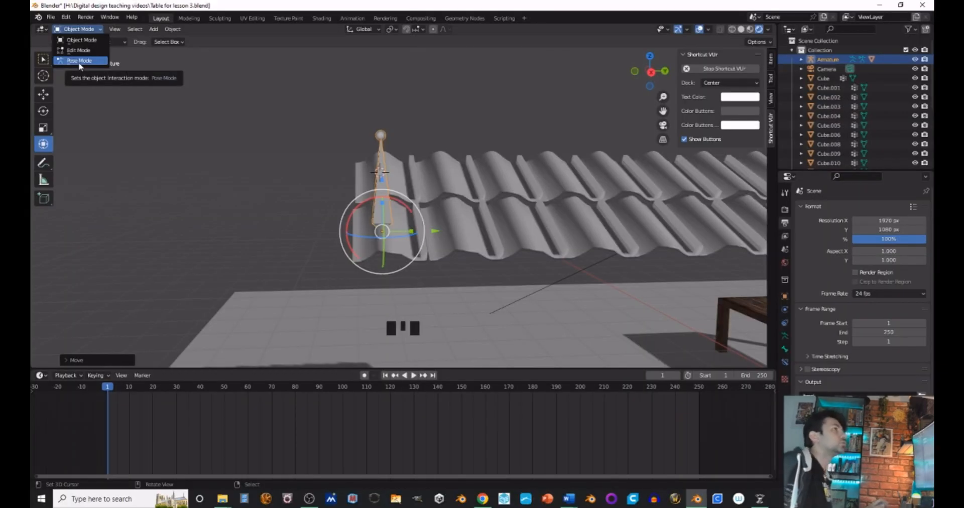
pyautogui.click(79, 63)
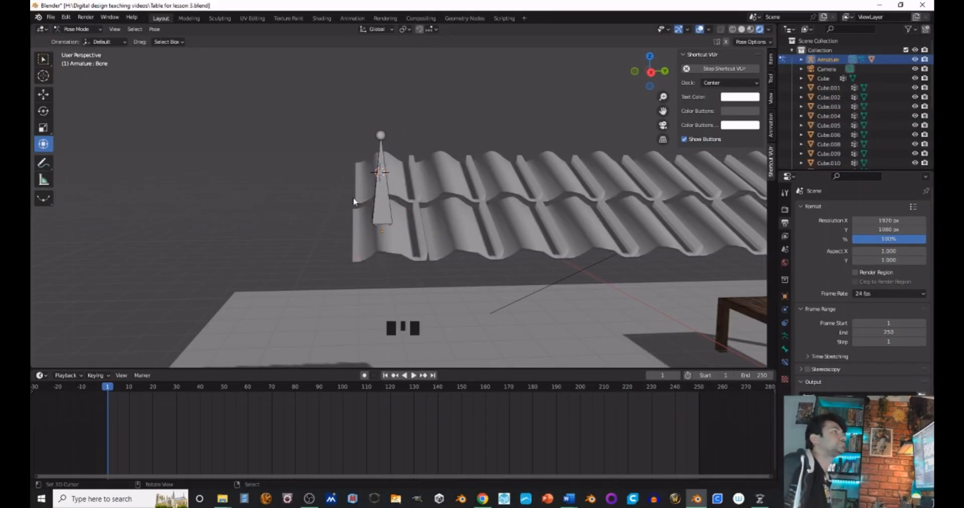
pyautogui.rightClick(387, 201)
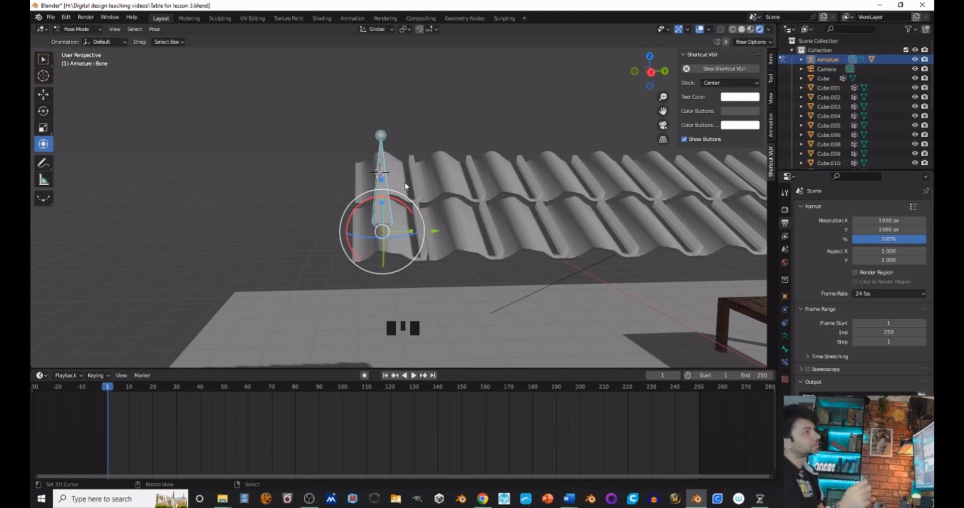
# - Try posing the bone to test how the parented tile follows, and undo the change
pyautogui.moveTo(406, 206)
pyautogui.mouseDown()
pyautogui.moveTo(376, 200)
pyautogui.moveTo(394, 199)
pyautogui.mouseUp()
pyautogui.hotkey('ctrl', 'z')
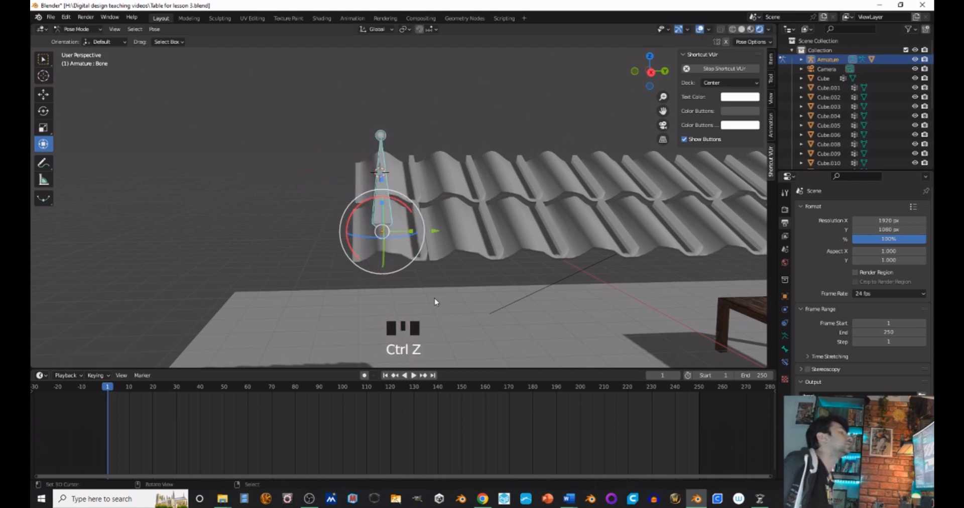
pyautogui.scroll(-3, 457, 231)
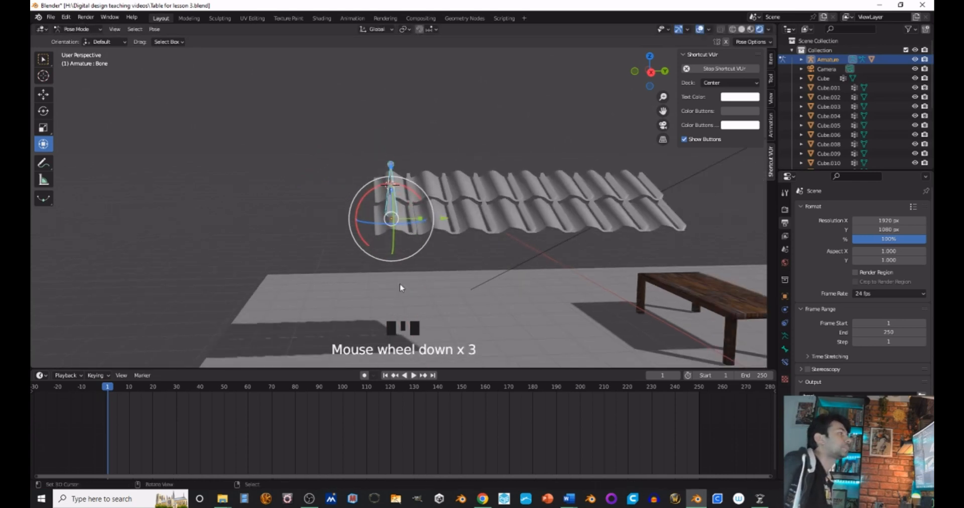
pyautogui.moveTo(403, 286); pyautogui.dragTo(352, 351, button='middle')
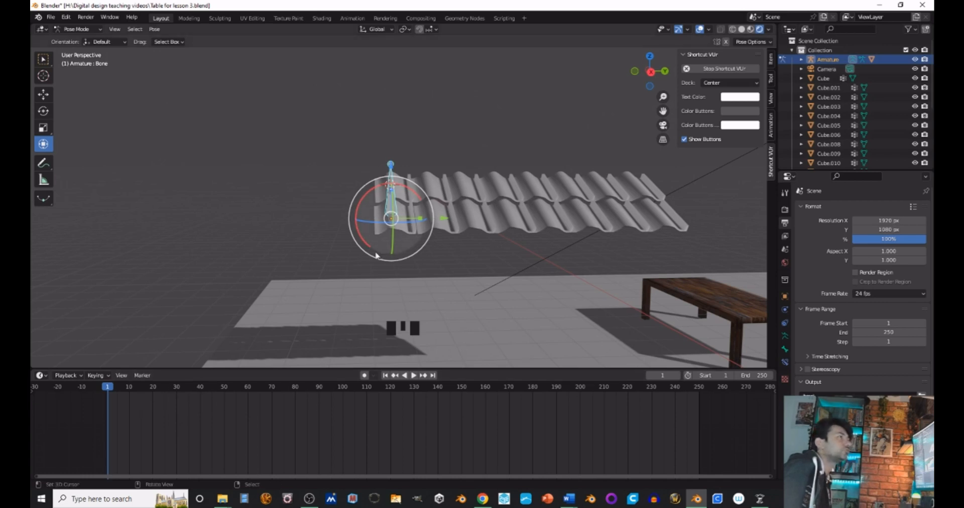
# - Set the animation's end frame to 20, keeping the playhead on frame 1
pyautogui.click(153, 410)
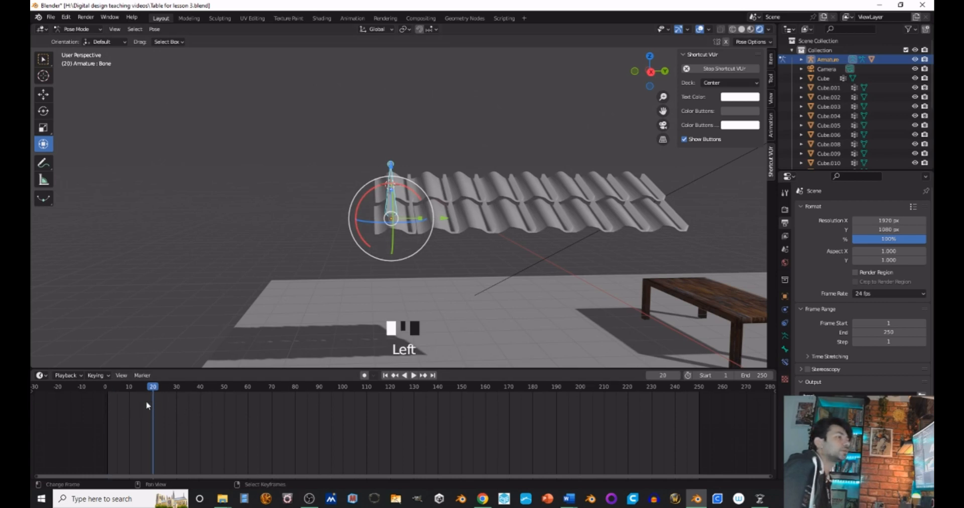
pyautogui.click(108, 395)
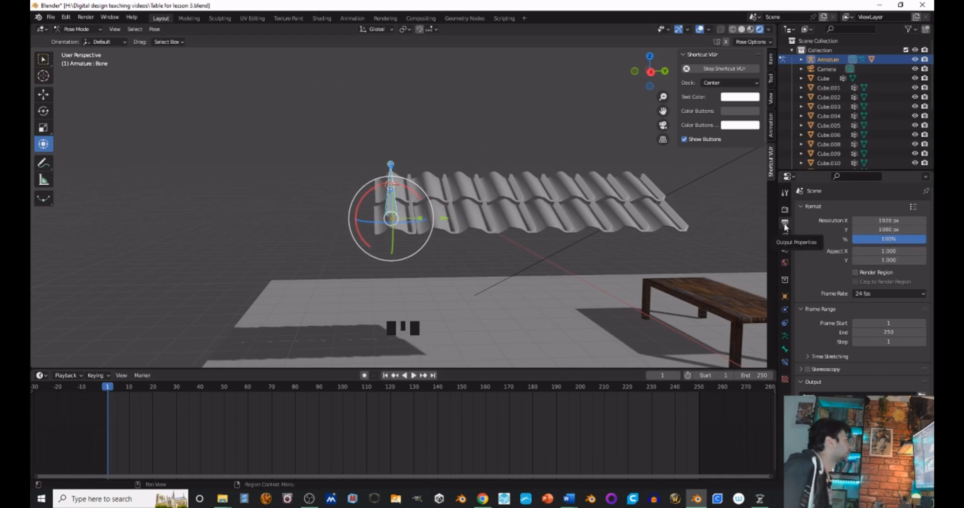
pyautogui.press('super+Print')
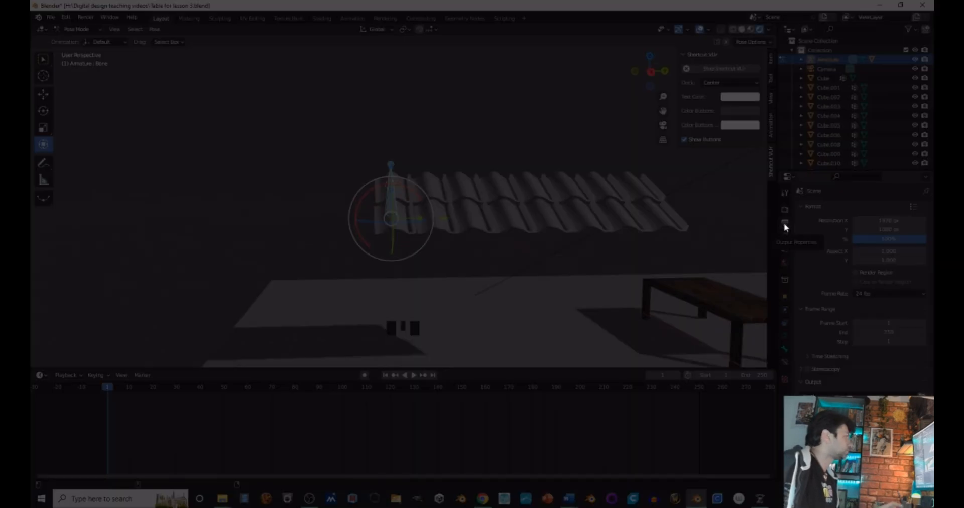
pyautogui.click(901, 331)
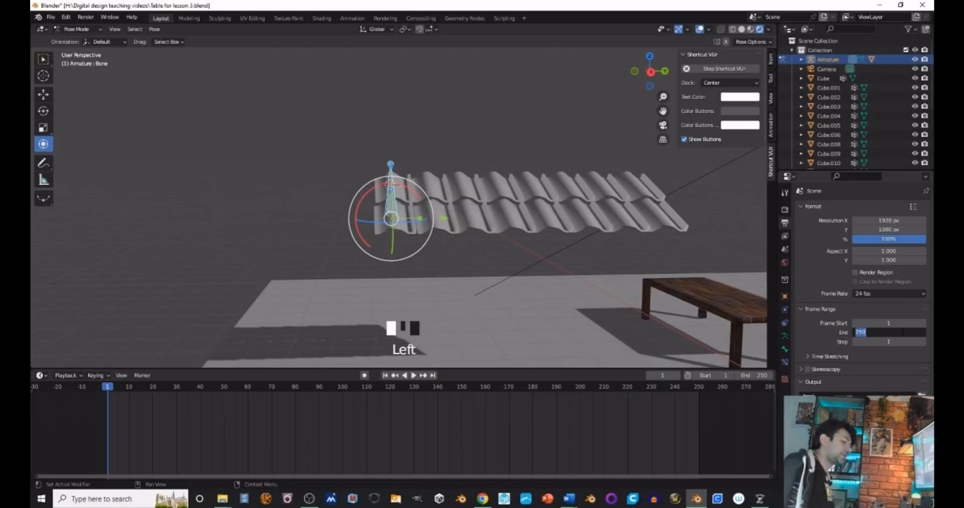
pyautogui.write('20')
pyautogui.press('Return')
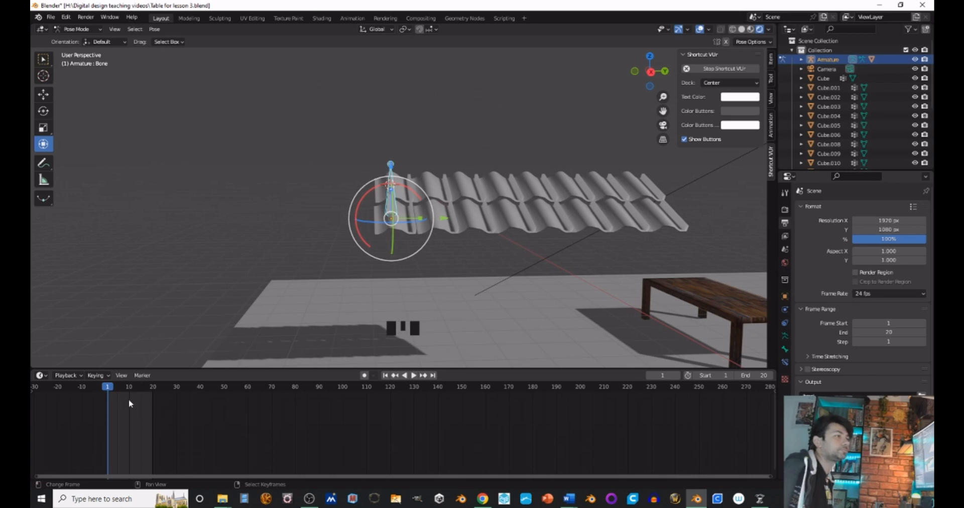
# - Play the shortened timeline briefly, stop it, and return the playhead to frame 1
pyautogui.click(415, 376)
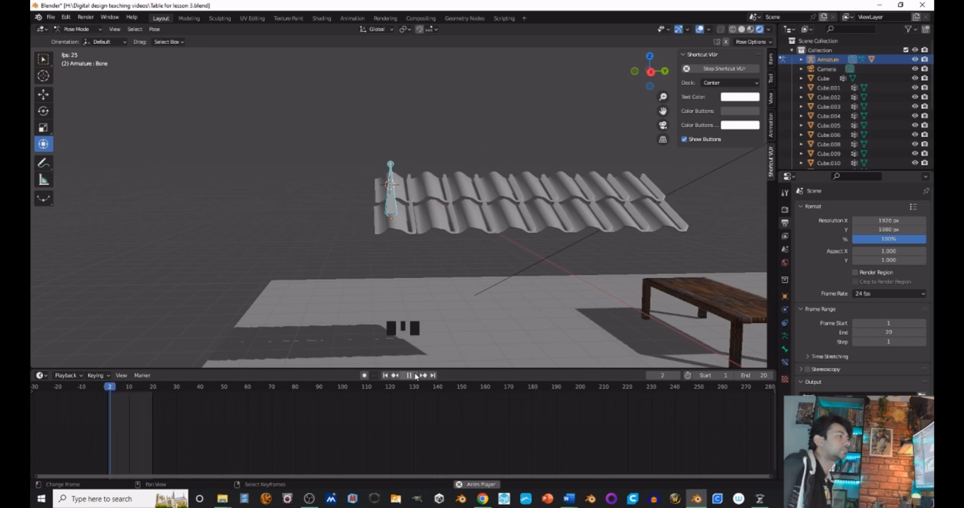
pyautogui.click(415, 376)
pyautogui.click(109, 389)
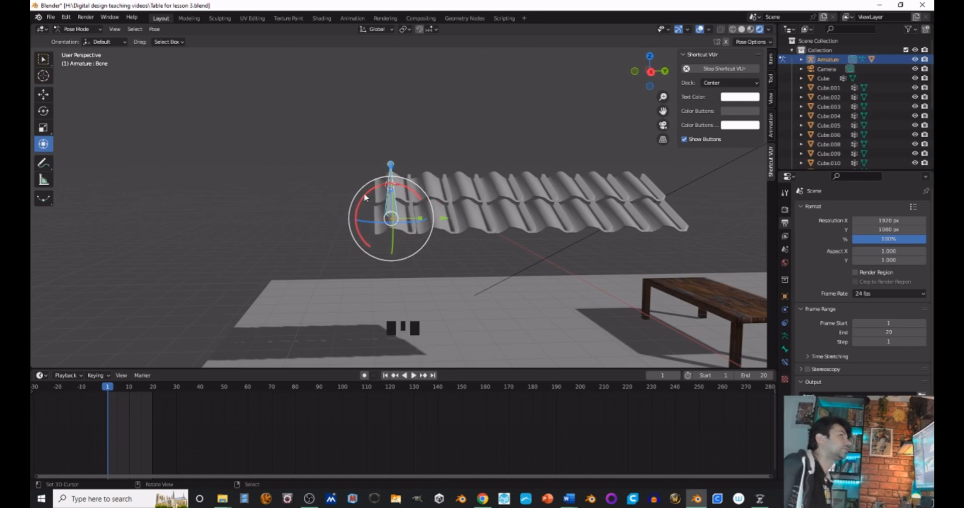
# - Insert a Location, Rotation & Scale keyframe for the bone at frame 1
pyautogui.scroll(2, 366, 198)
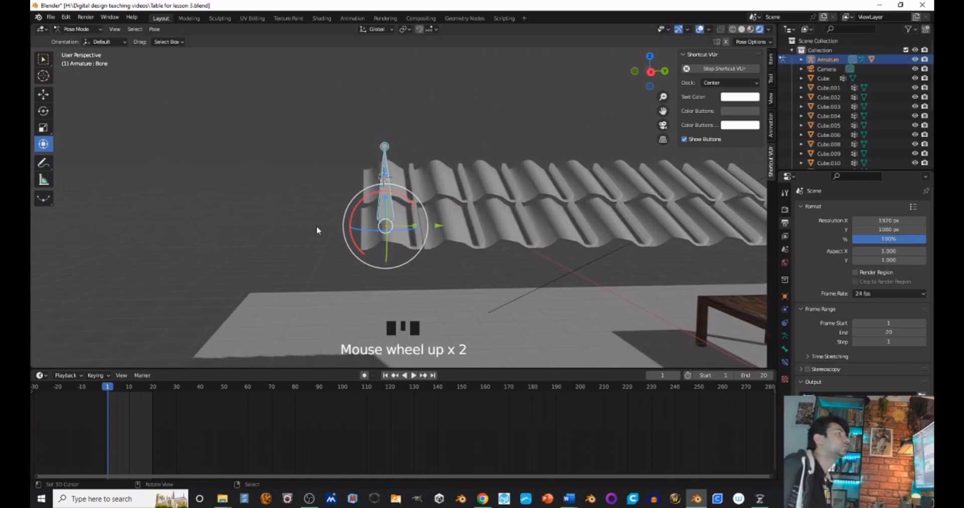
pyautogui.press('i')
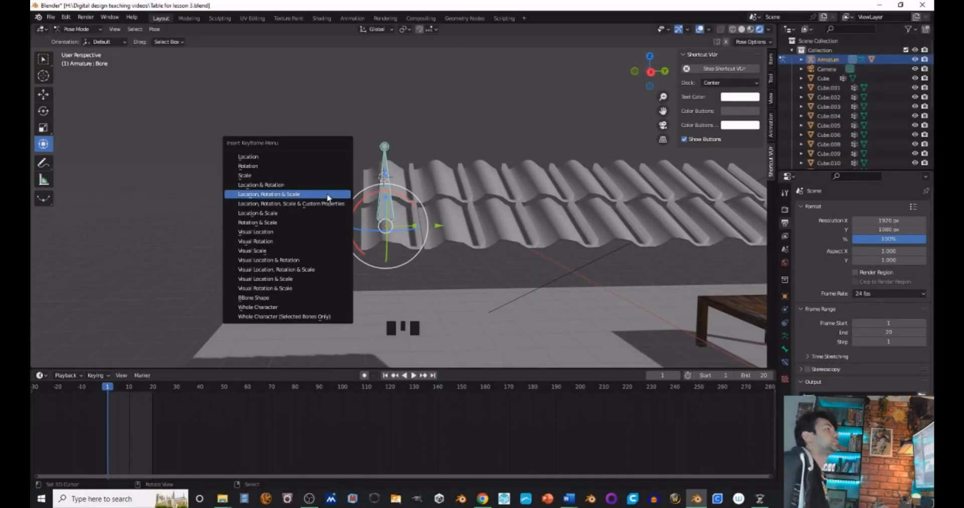
pyautogui.click(268, 197)
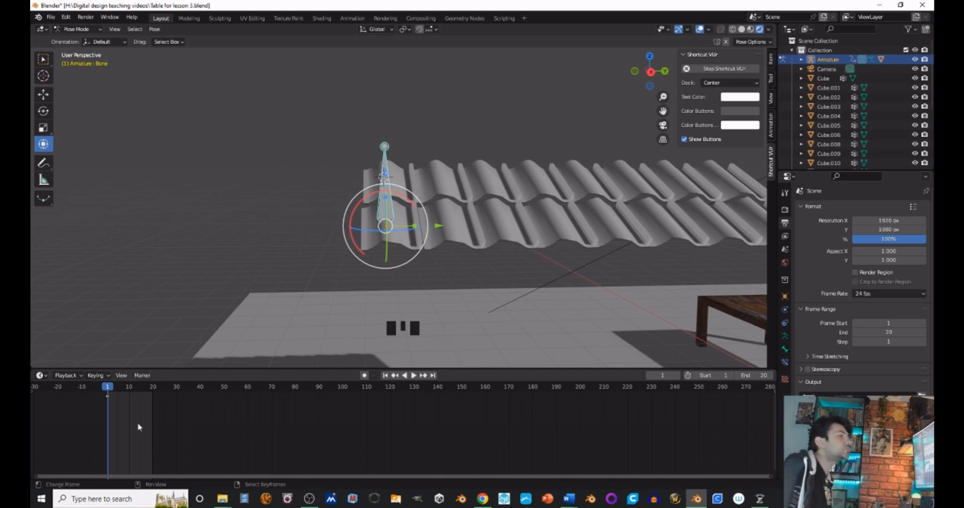
# - At frame 10, lower the bone partway to the floor, tip it sideways, and insert a Location, Rotation & Scale keyframe
pyautogui.click(129, 389)
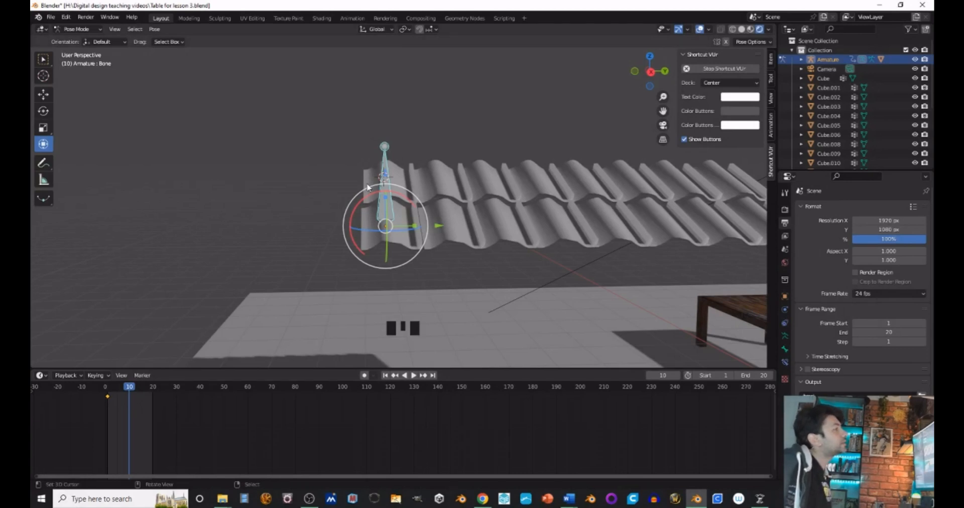
pyautogui.scroll(-2, 439, 252)
pyautogui.keyDown('shift'); pyautogui.moveTo(439, 252); pyautogui.dragTo(443, 155, button='middle'); pyautogui.keyUp('shift')
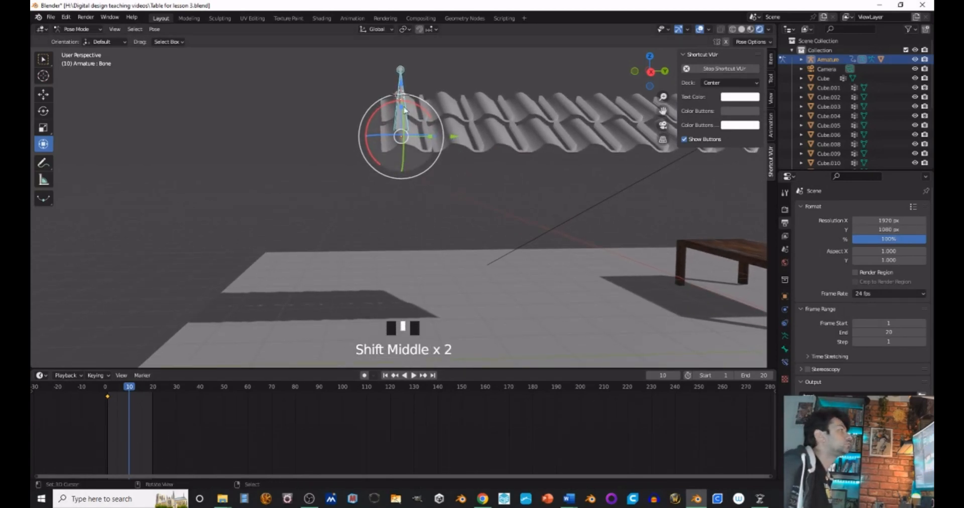
pyautogui.moveTo(401, 84); pyautogui.dragTo(427, 240)
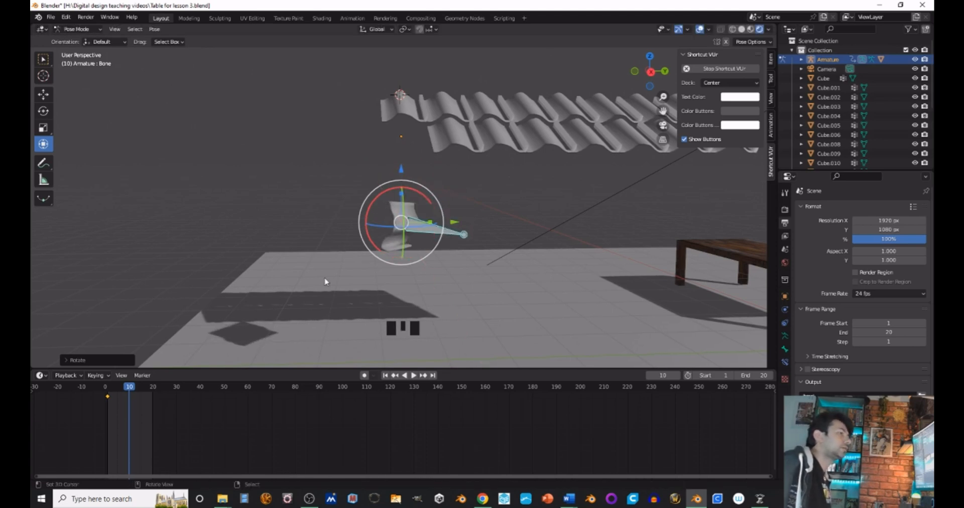
pyautogui.press('i')
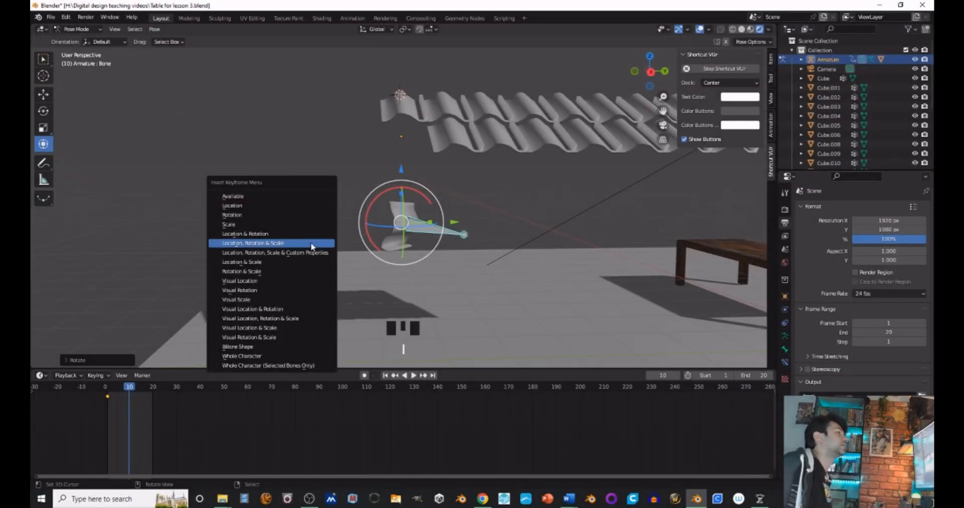
pyautogui.click(312, 245)
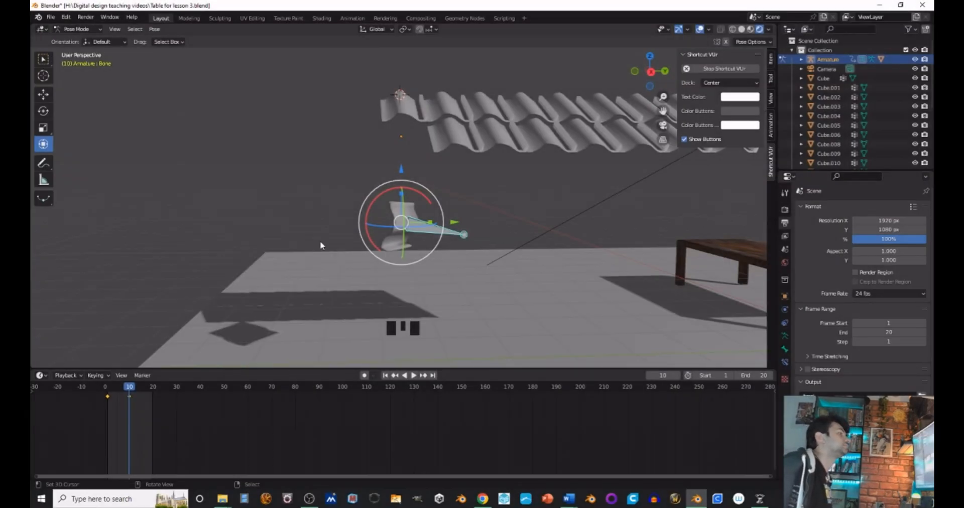
# - At frame 20, rotate the bone further and lower it until the tile rests on the floor
pyautogui.click(153, 394)
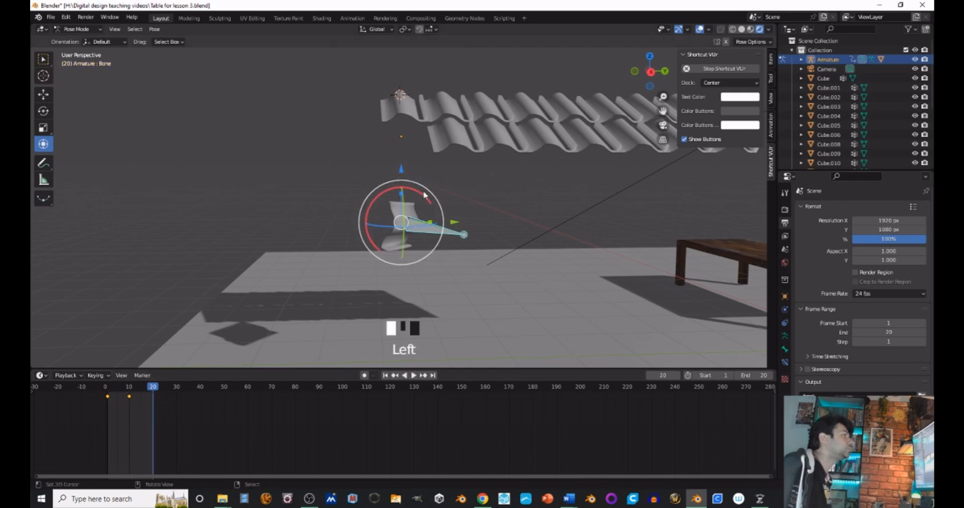
pyautogui.moveTo(424, 196); pyautogui.dragTo(397, 286)
pyautogui.keyDown('shift'); pyautogui.moveTo(397, 286); pyautogui.dragTo(381, 227, button='middle'); pyautogui.keyUp('shift')
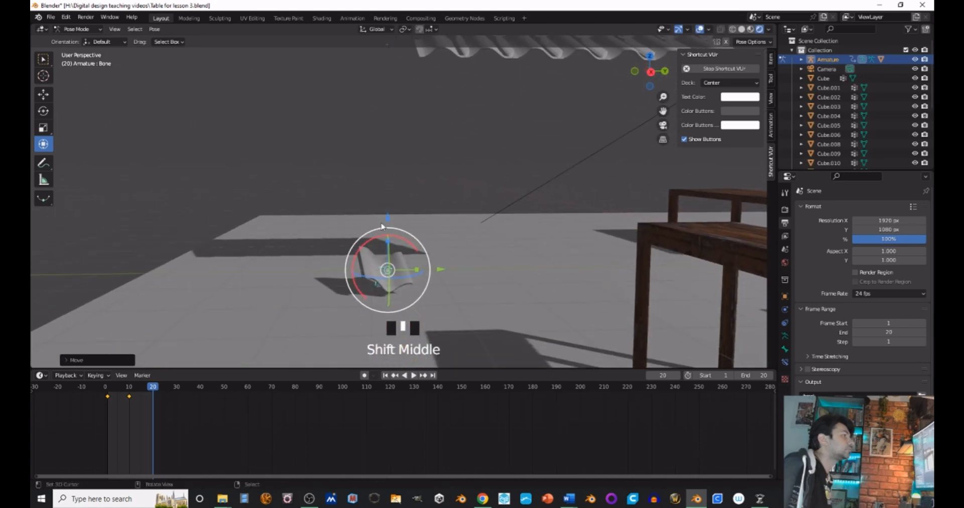
pyautogui.moveTo(388, 218); pyautogui.dragTo(390, 223)
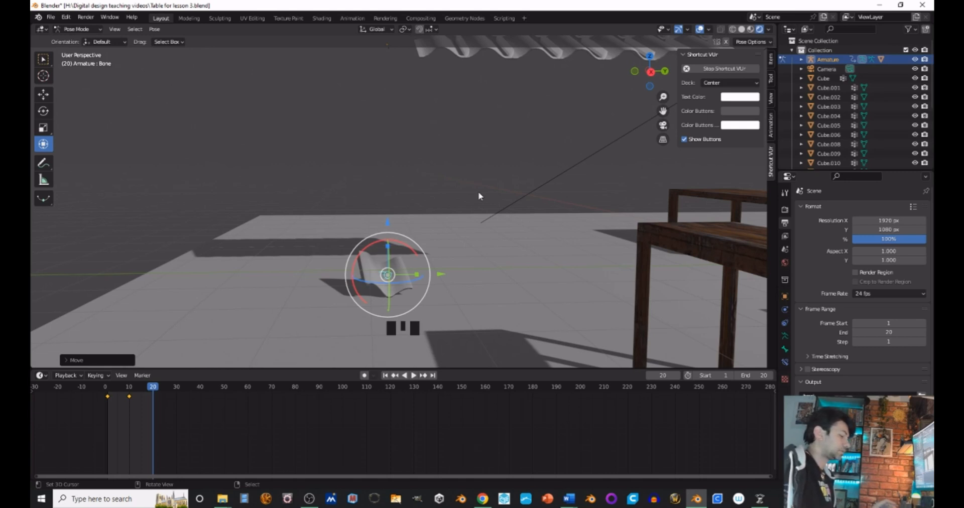
# - Insert a Location, Rotation & Scale keyframe for the bone's floor pose at frame 20
pyautogui.press('i')
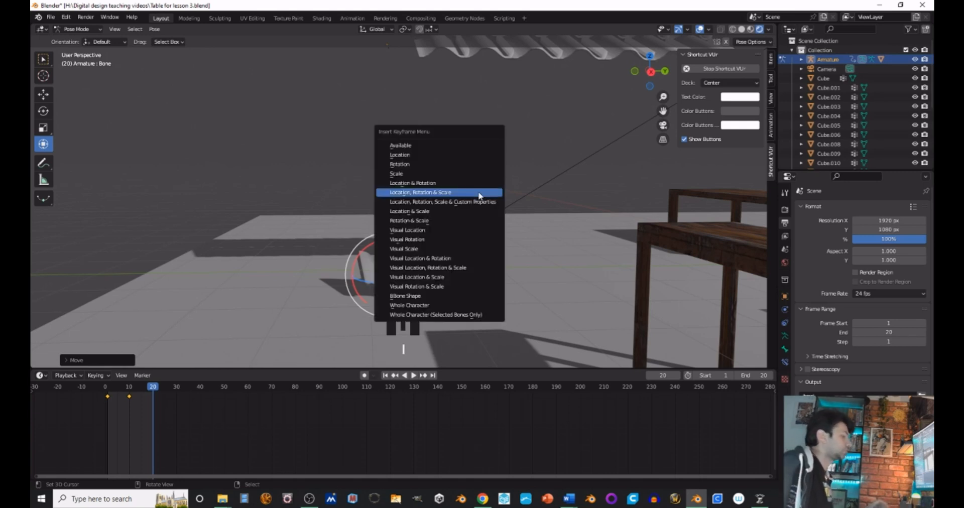
pyautogui.click(480, 196)
pyautogui.press('super')
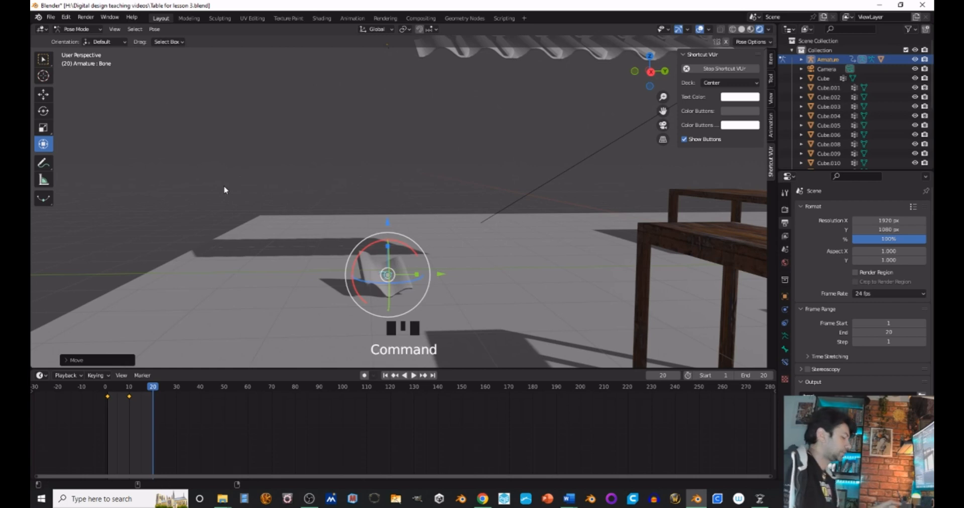
pyautogui.click(224, 190)
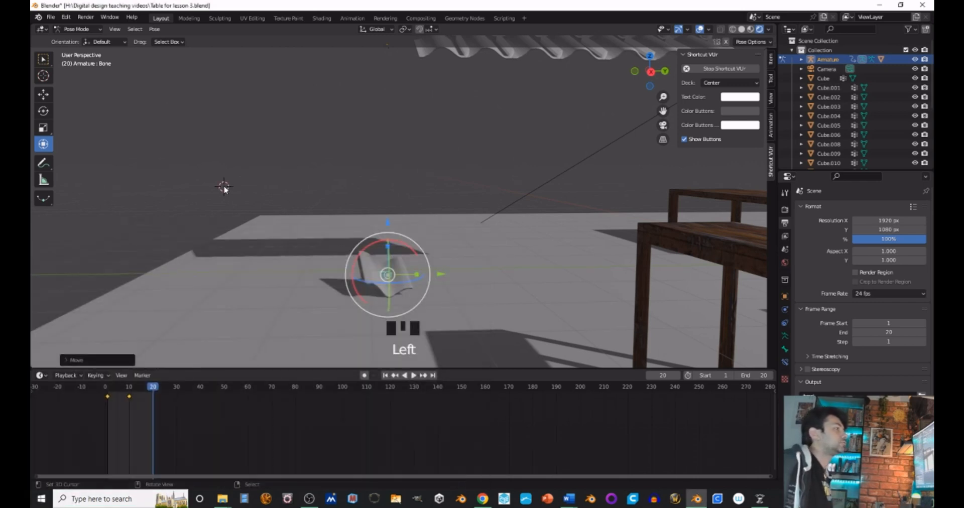
pyautogui.press('i')
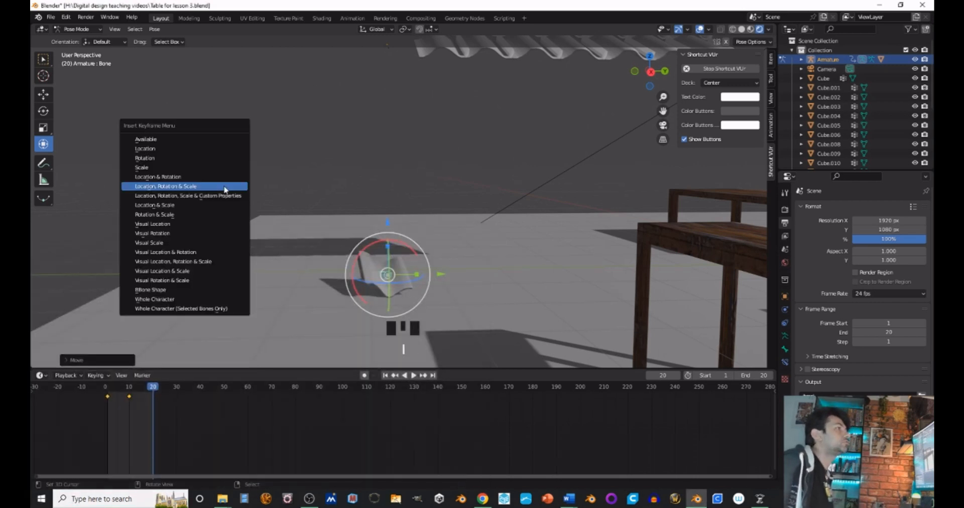
pyautogui.click(225, 187)
pyautogui.press('i')
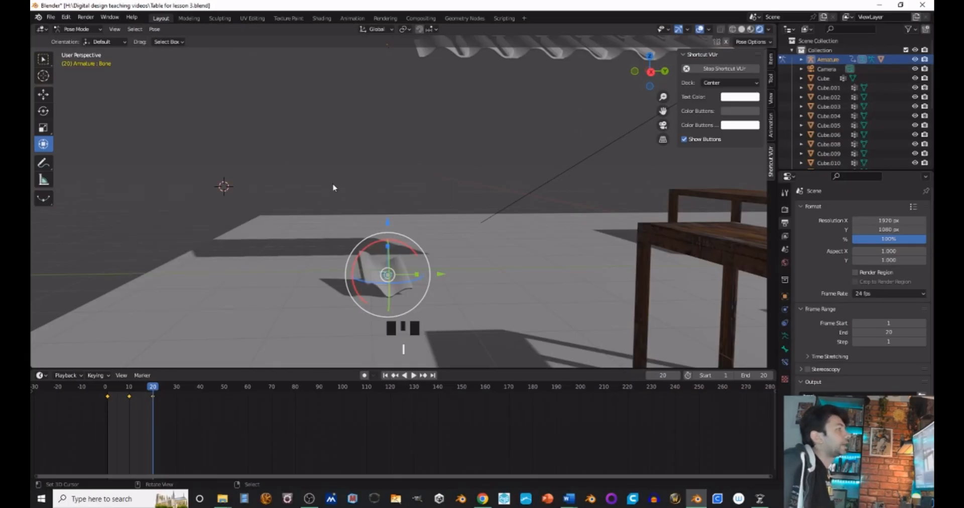
pyautogui.click(334, 187)
# - Return to frame 1, examine the tile's starting position in the roof and the floor below, and deselect the bone
pyautogui.moveTo(439, 213)
pyautogui.keyDown('shift'); pyautogui.mouseDown(button='middle')
pyautogui.moveTo(434, 257)
pyautogui.moveTo(435, 229)
pyautogui.mouseUp(button='middle'); pyautogui.keyUp('shift')
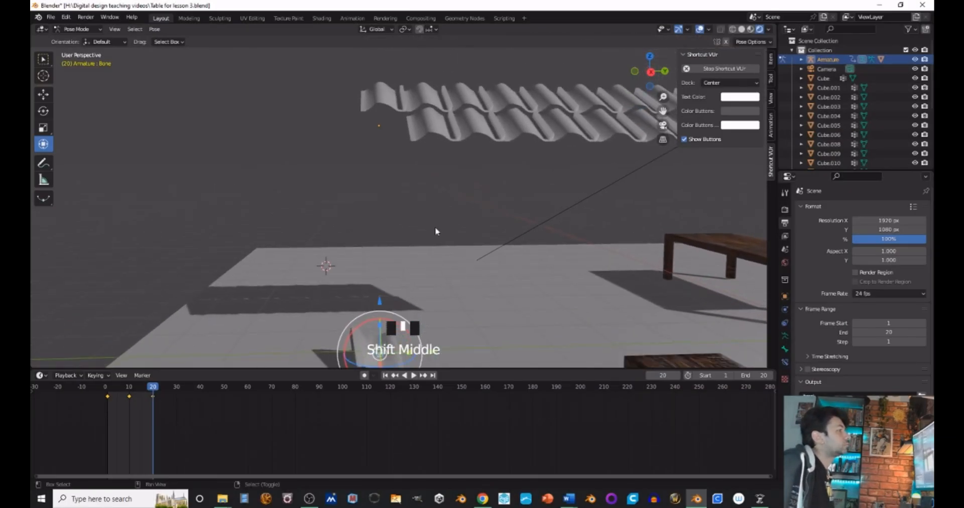
pyautogui.scroll(-2, 434, 226)
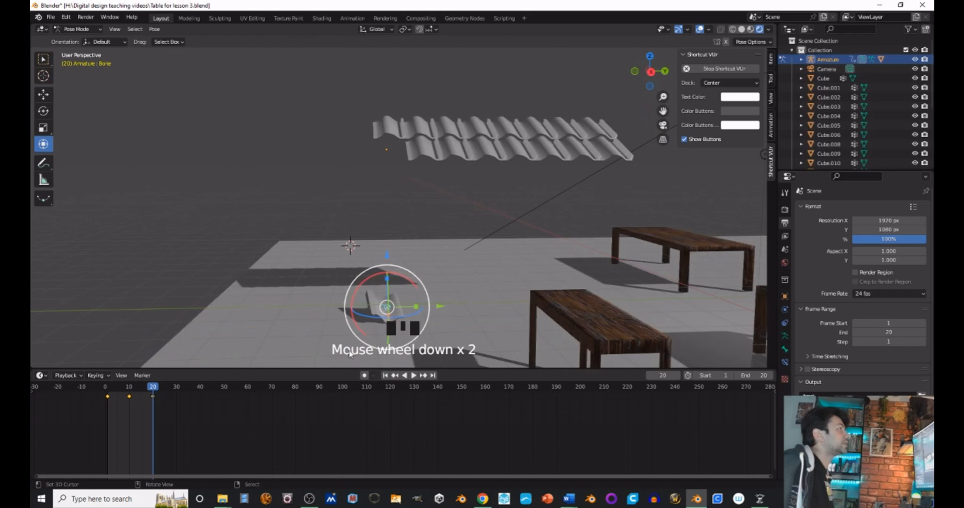
pyautogui.click(106, 390)
pyautogui.click(108, 389)
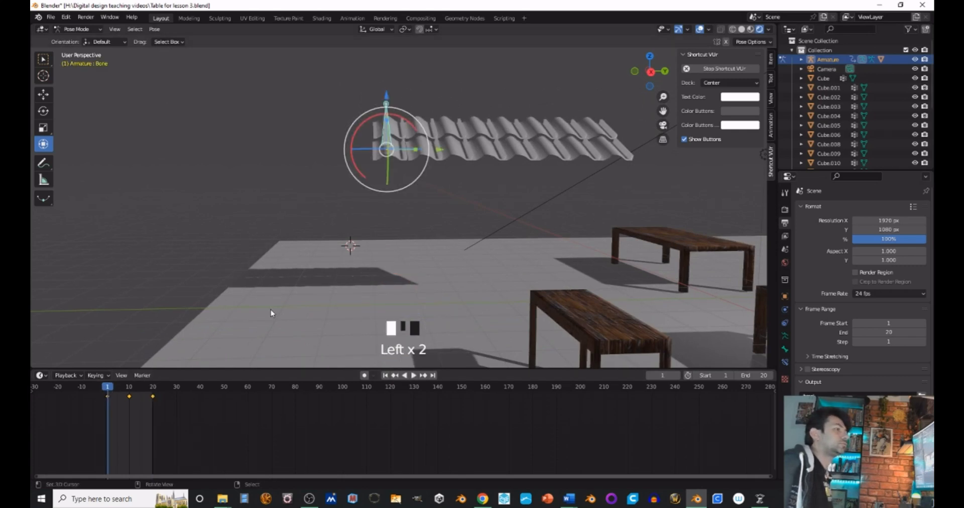
pyautogui.scroll(3, 419, 151)
pyautogui.keyDown('shift'); pyautogui.moveTo(420, 150); pyautogui.dragTo(419, 173, button='middle'); pyautogui.keyUp('shift')
pyautogui.scroll(2, 419, 173)
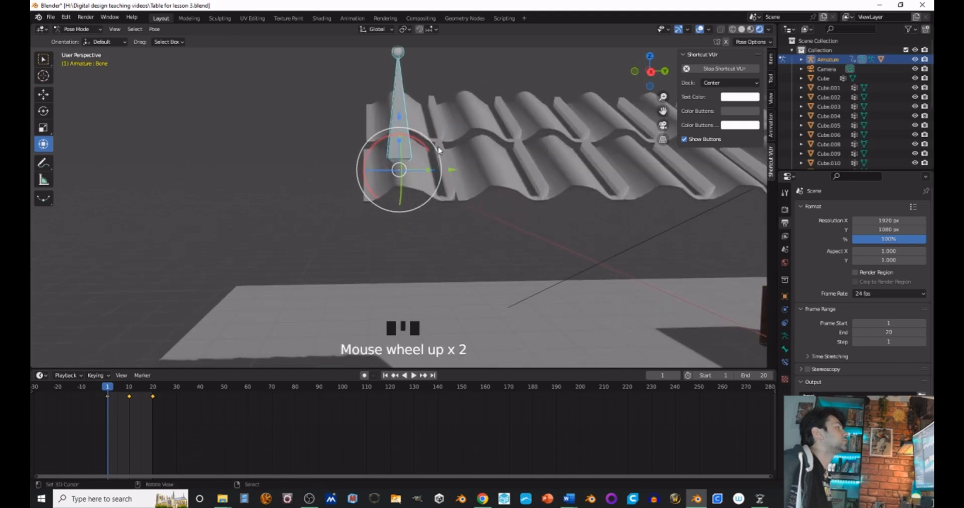
pyautogui.scroll(-2, 491, 207)
pyautogui.keyDown('shift'); pyautogui.moveTo(490, 207); pyautogui.dragTo(453, 190, button='middle'); pyautogui.keyUp('shift')
pyautogui.scroll(-2, 453, 190)
pyautogui.keyDown('shift'); pyautogui.moveTo(439, 246); pyautogui.dragTo(323, 168, button='middle'); pyautogui.keyUp('shift')
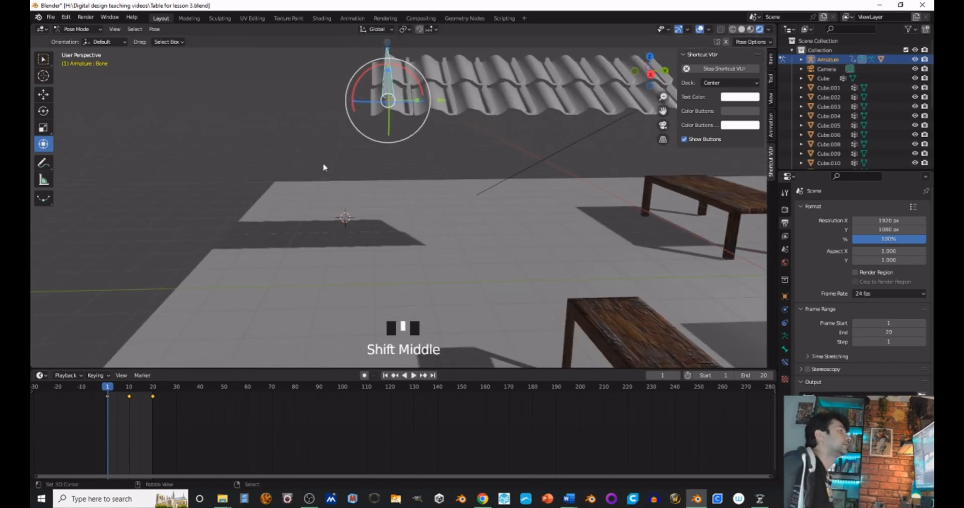
pyautogui.rightClick(450, 134)
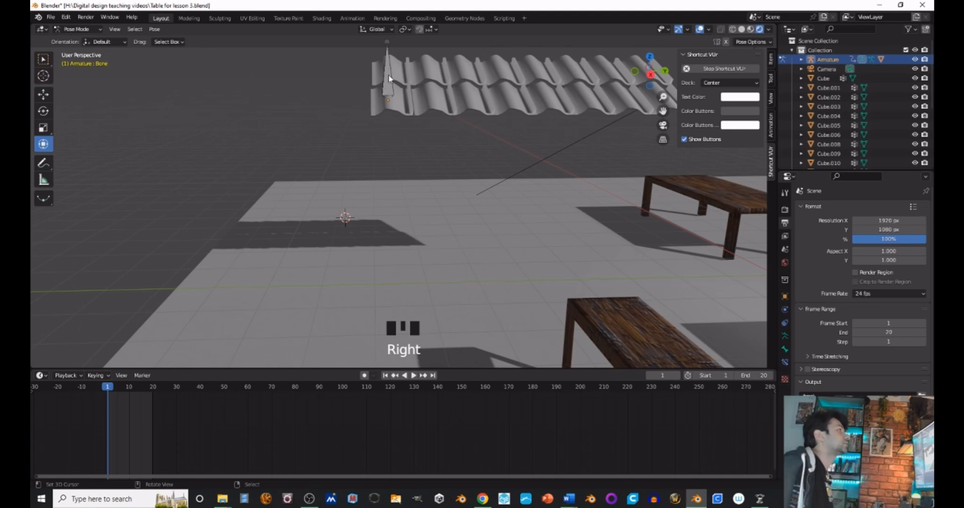
# - Hide the armature and play back the falling-tile animation to check it
pyautogui.click(914, 60)
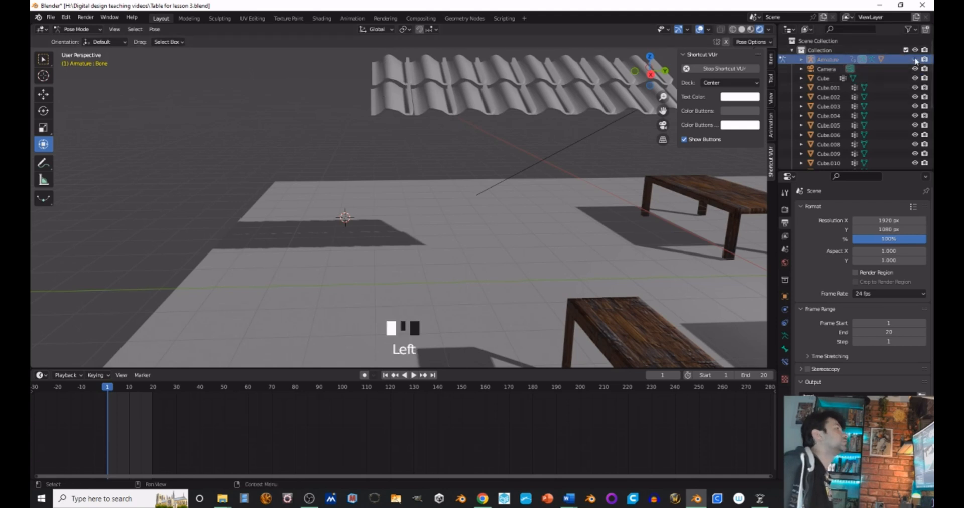
pyautogui.click(414, 376)
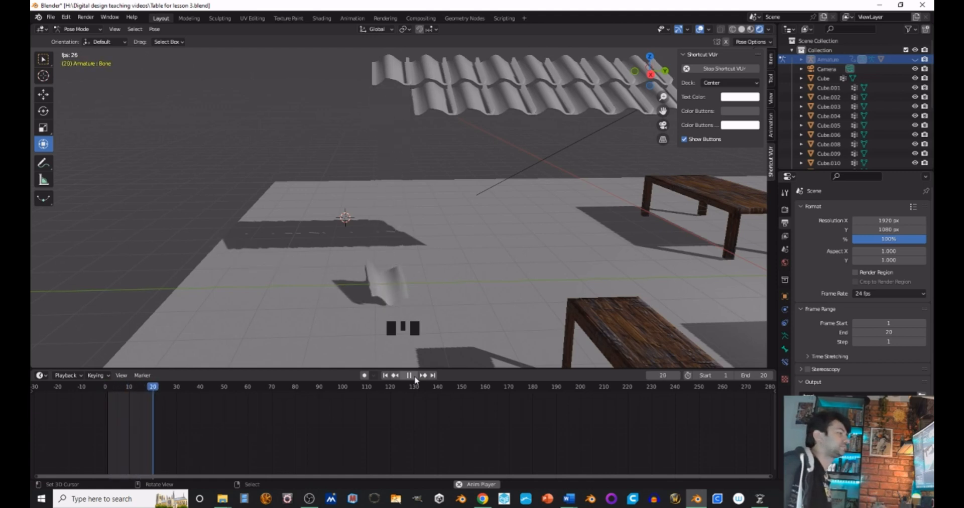
pyautogui.click(414, 377)
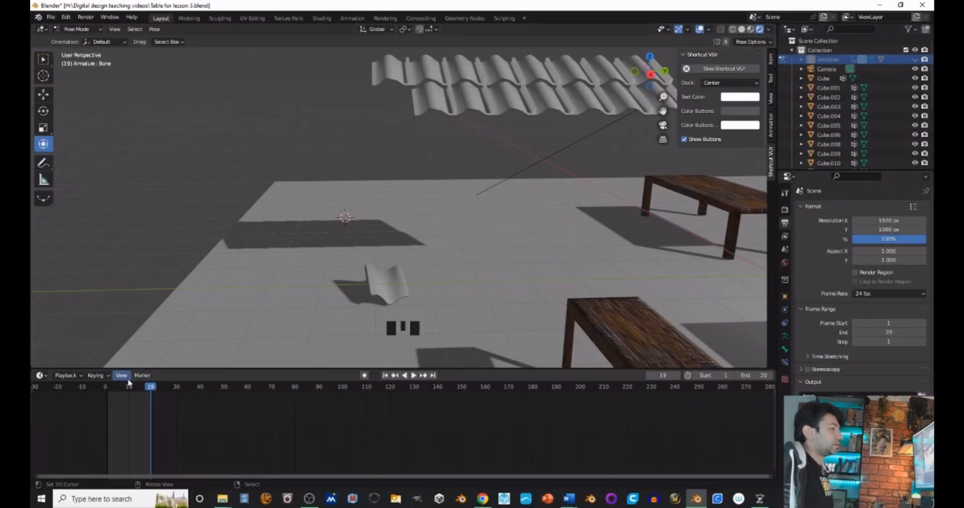
# - Place the 3D cursor on the lower roof row's tile beside the gap, with the timeline at frame 20
pyautogui.click(107, 389)
pyautogui.keyDown('shift'); pyautogui.moveTo(397, 100); pyautogui.dragTo(398, 174, button='middle'); pyautogui.keyUp('shift')
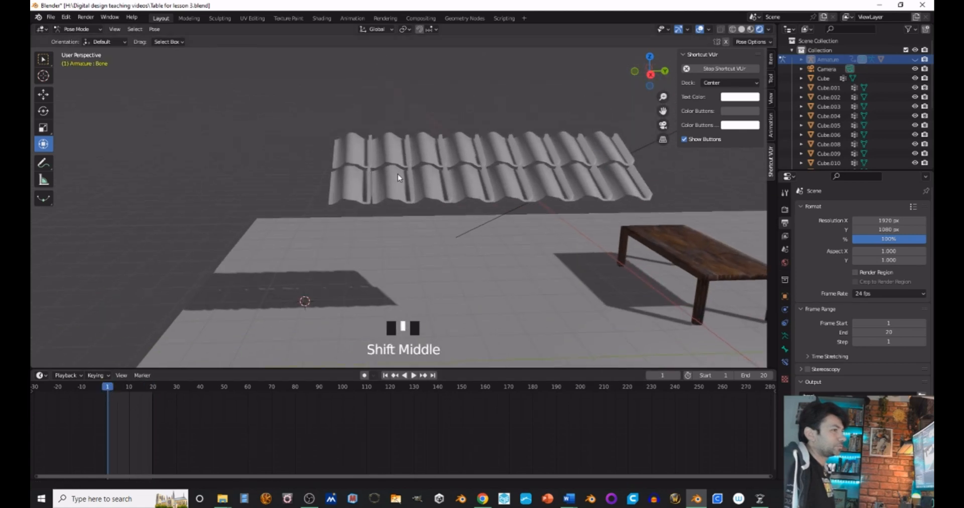
pyautogui.scroll(3, 398, 180)
pyautogui.scroll(-2, 396, 185)
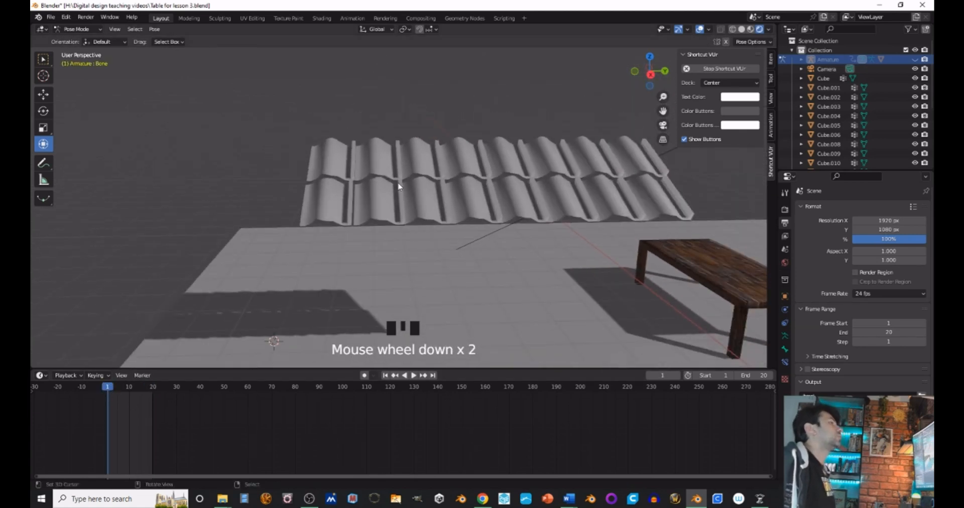
pyautogui.click(368, 192)
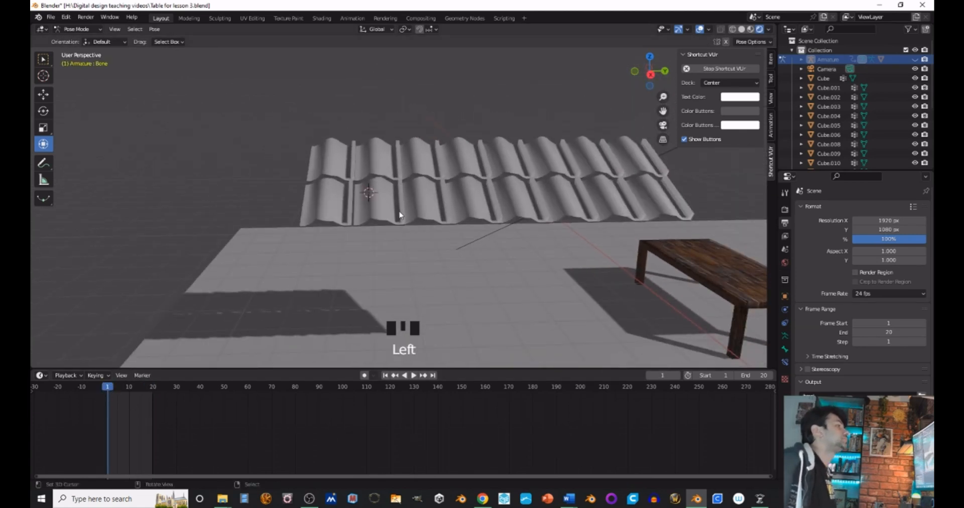
pyautogui.click(153, 389)
pyautogui.click(154, 390)
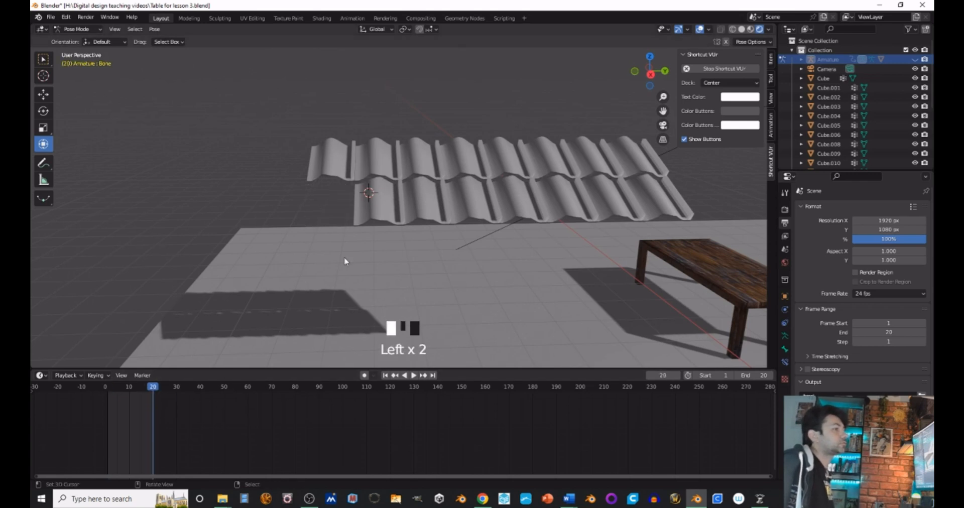
pyautogui.rightClick(368, 215)
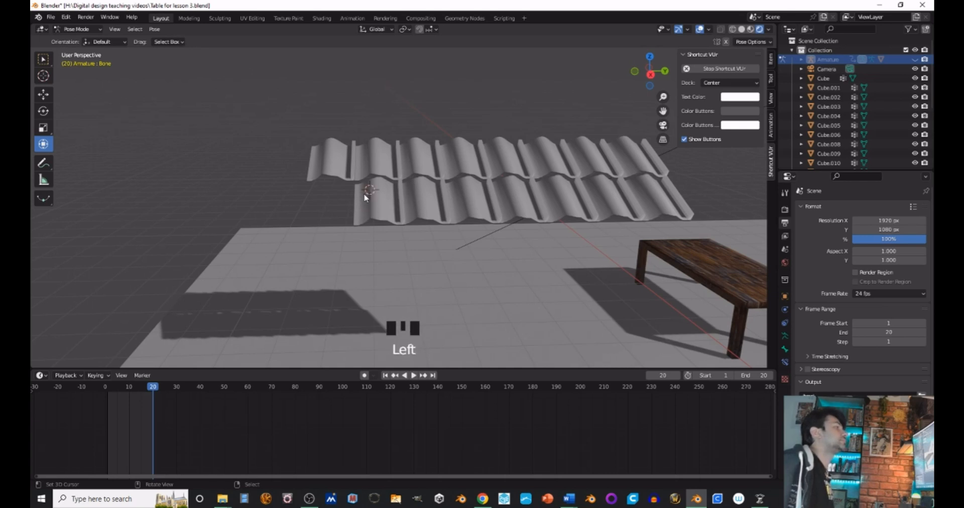
# - In Object Mode, add a second armature at the 3D cursor and move it to the middle of the tile beside the gap
pyautogui.click(87, 30)
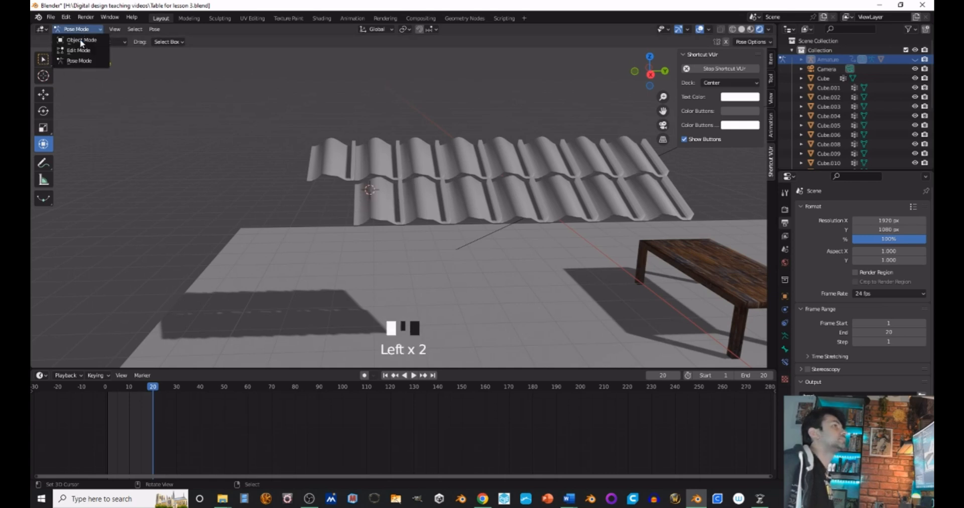
pyautogui.click(82, 41)
pyautogui.rightClick(399, 199)
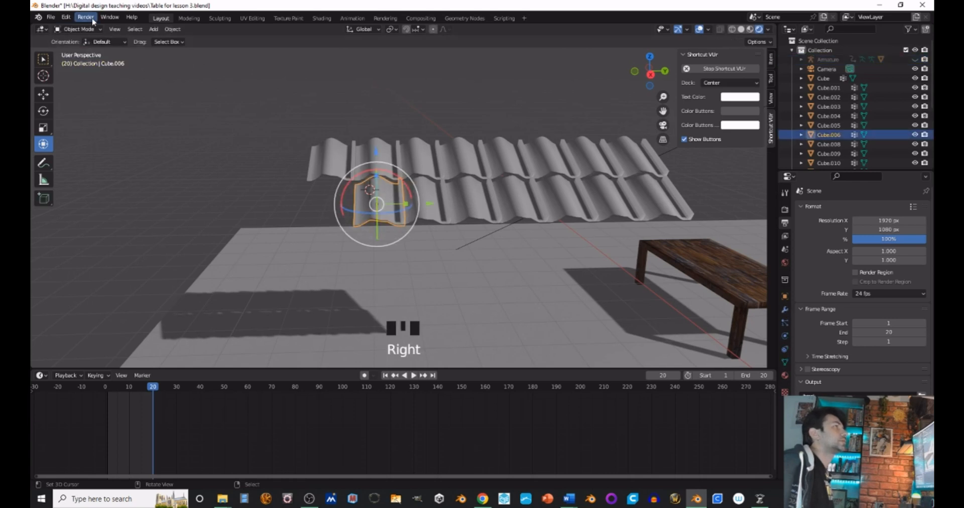
pyautogui.click(154, 29)
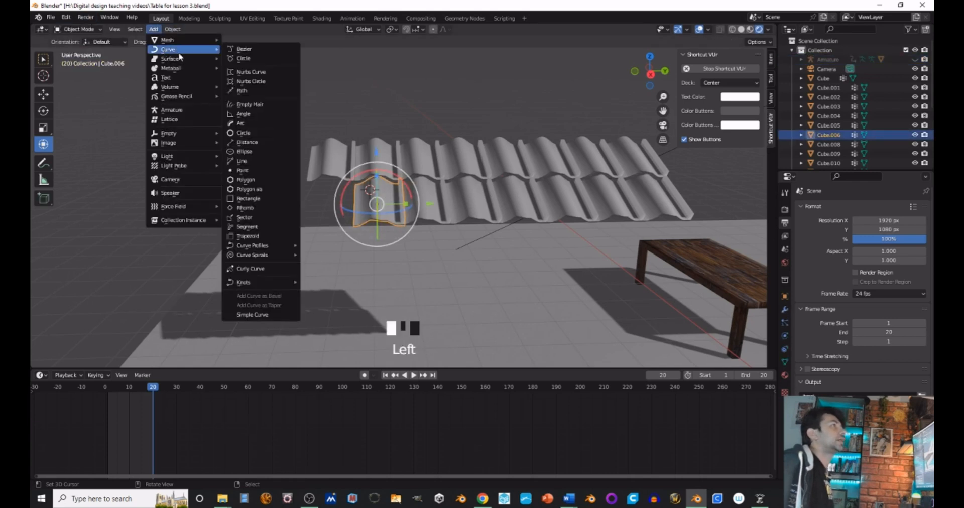
pyautogui.moveTo(182, 42)
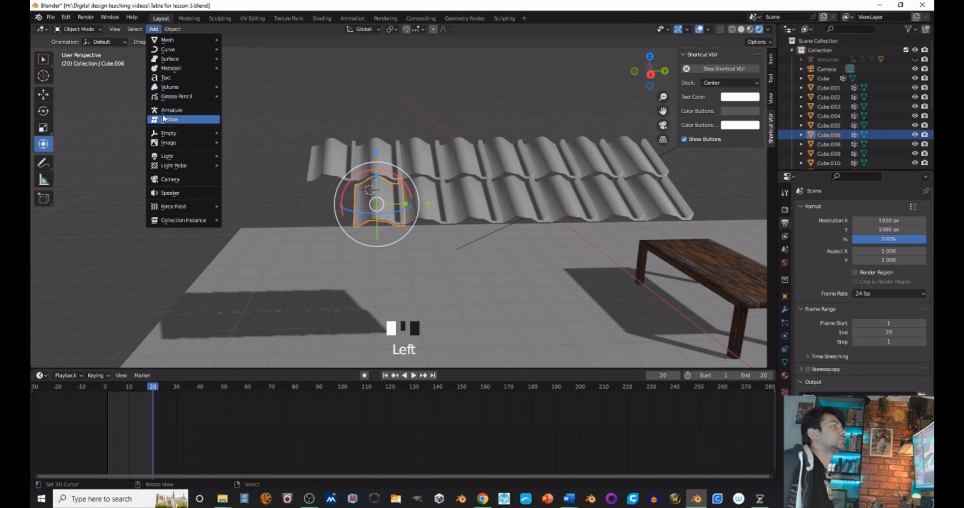
pyautogui.click(193, 111)
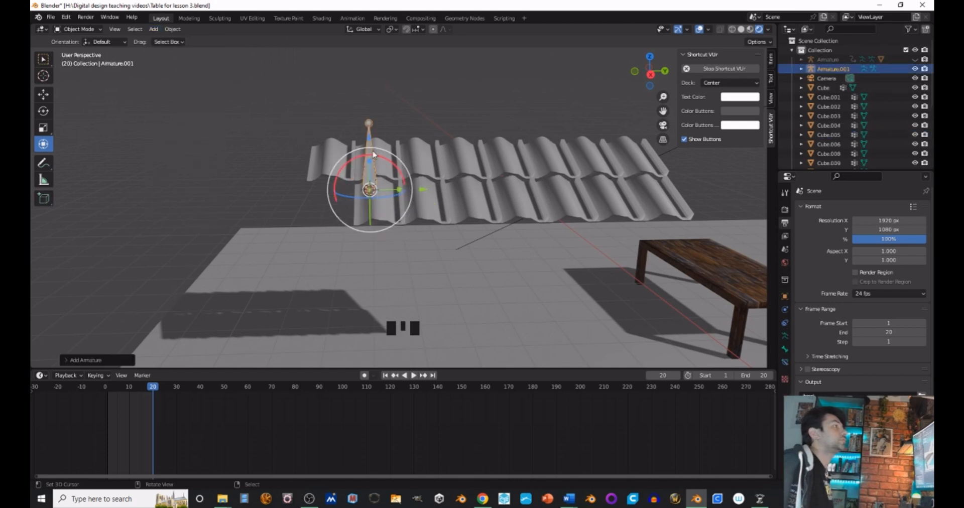
pyautogui.moveTo(373, 154); pyautogui.dragTo(373, 159)
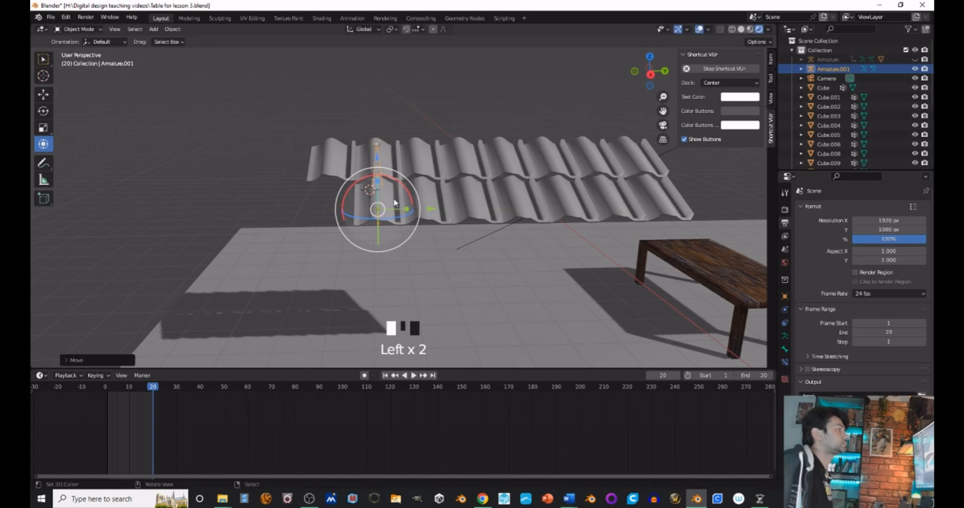
# - Parent the tile beside the gap to the new armature using Armature Deform With Automatic Weights
pyautogui.rightClick(381, 171)
pyautogui.keyDown('shift'); pyautogui.rightClick(377, 165); pyautogui.keyUp('shift')
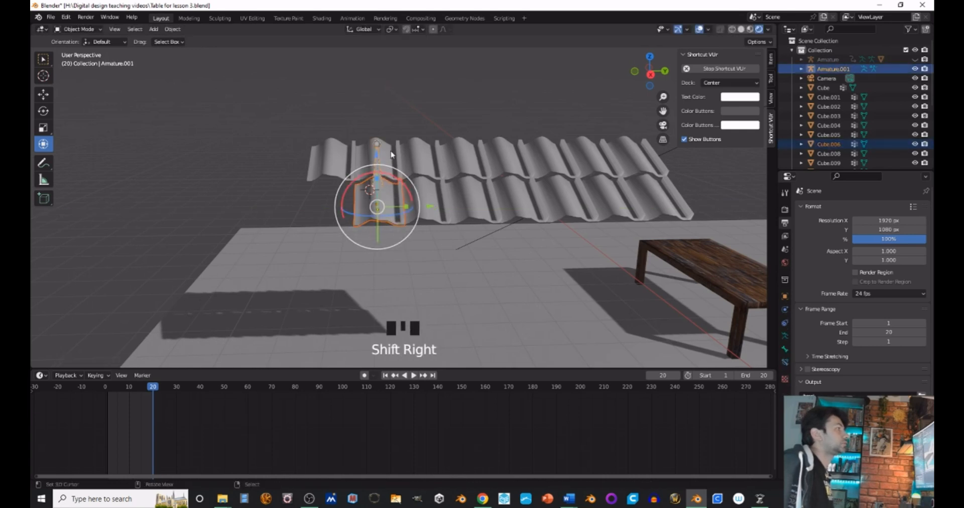
pyautogui.click(173, 29)
pyautogui.moveTo(201, 166)
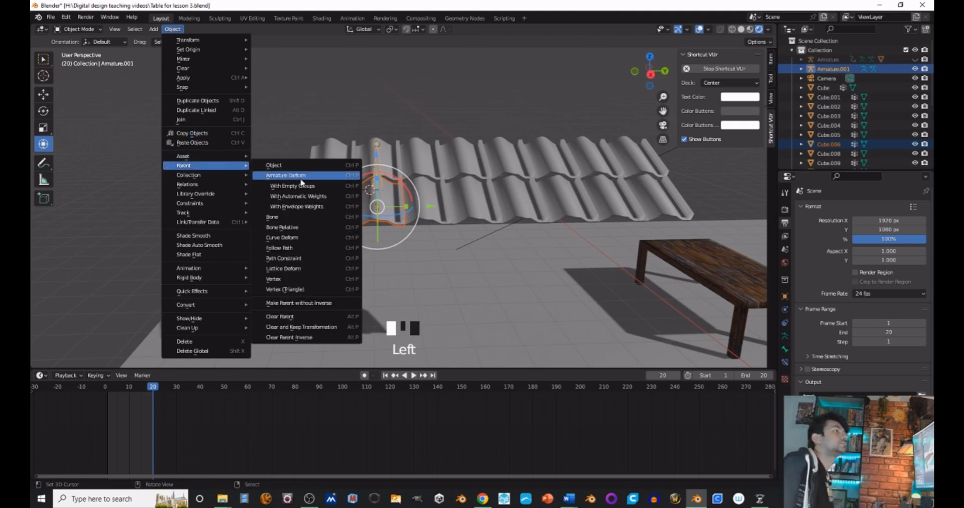
pyautogui.click(312, 197)
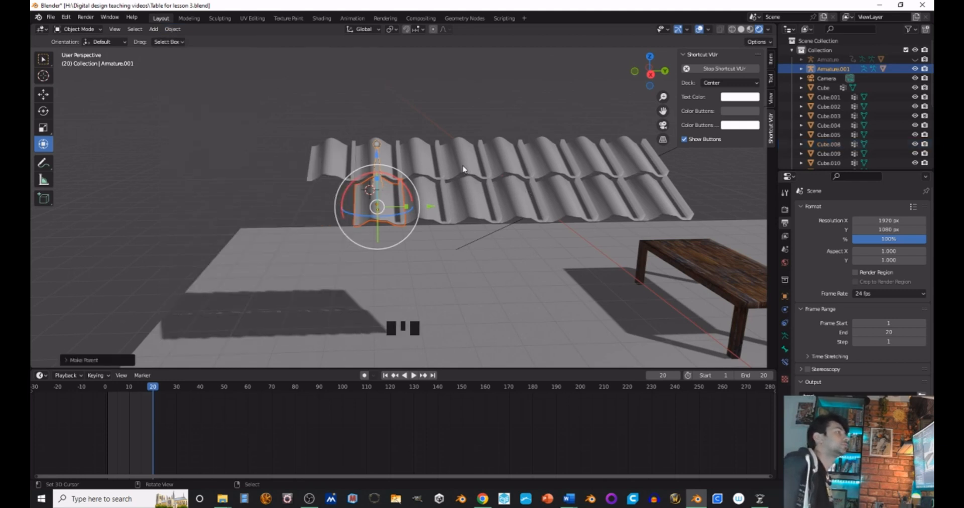
# - Select the new armature on its own and make the first armature visible again
pyautogui.rightClick(395, 169)
pyautogui.rightClick(372, 183)
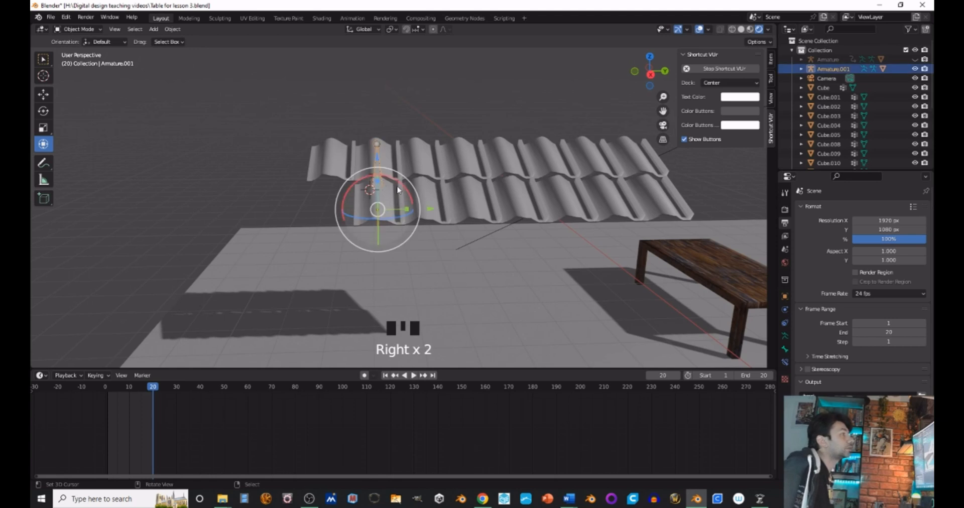
pyautogui.scroll(-5, 456, 225)
pyautogui.scroll(4, 455, 225)
pyautogui.keyDown('shift'); pyautogui.moveTo(455, 225); pyautogui.dragTo(459, 170, button='middle'); pyautogui.keyUp('shift')
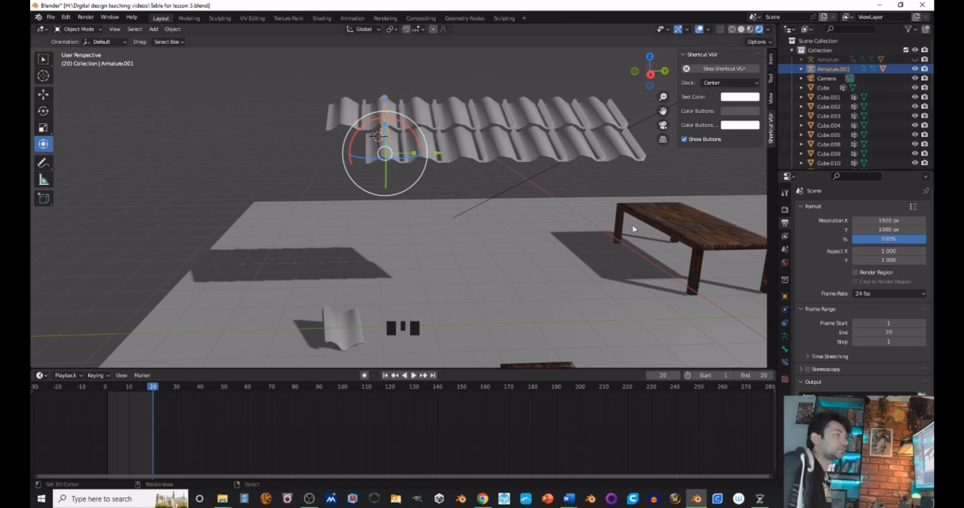
pyautogui.click(907, 68)
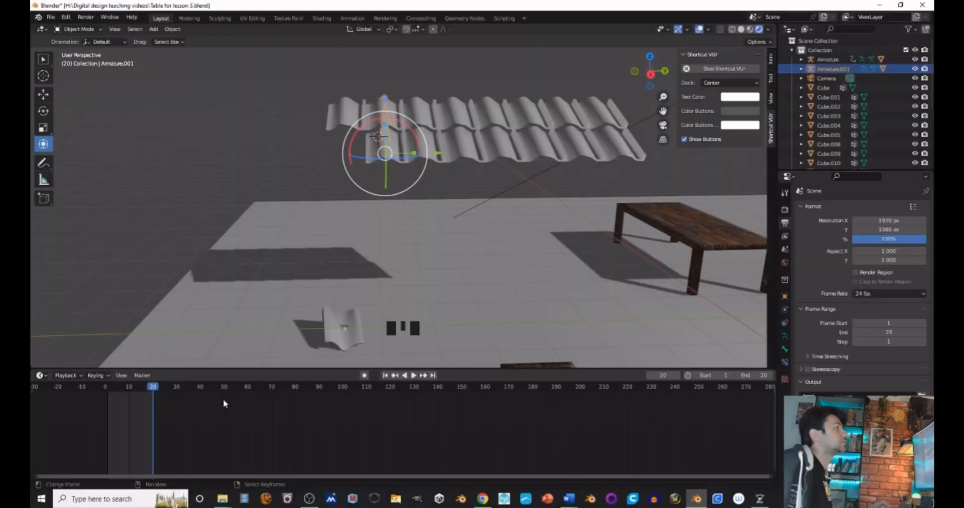
# - In Pose Mode, insert a Location, Rotation & Scale keyframe for the second armature's bone at frame 20
pyautogui.click(78, 33)
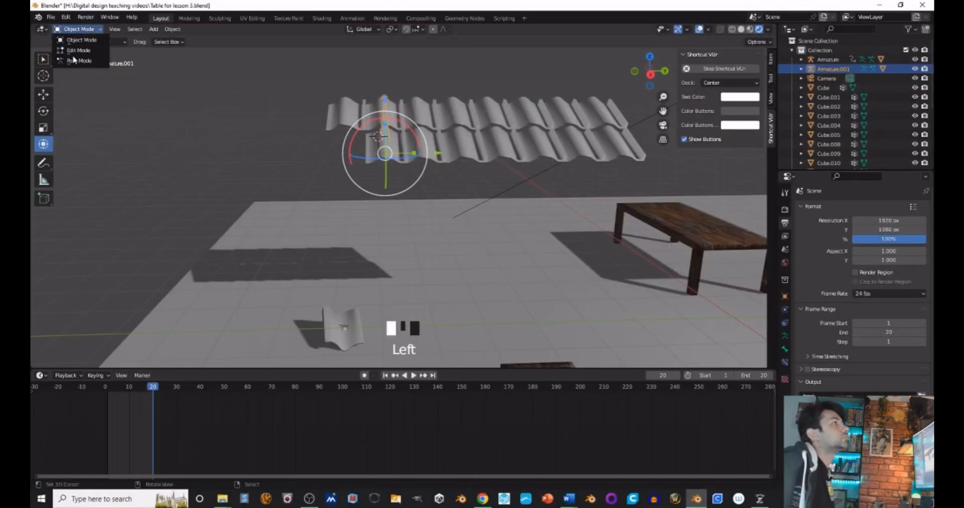
pyautogui.click(75, 59)
pyautogui.rightClick(387, 133)
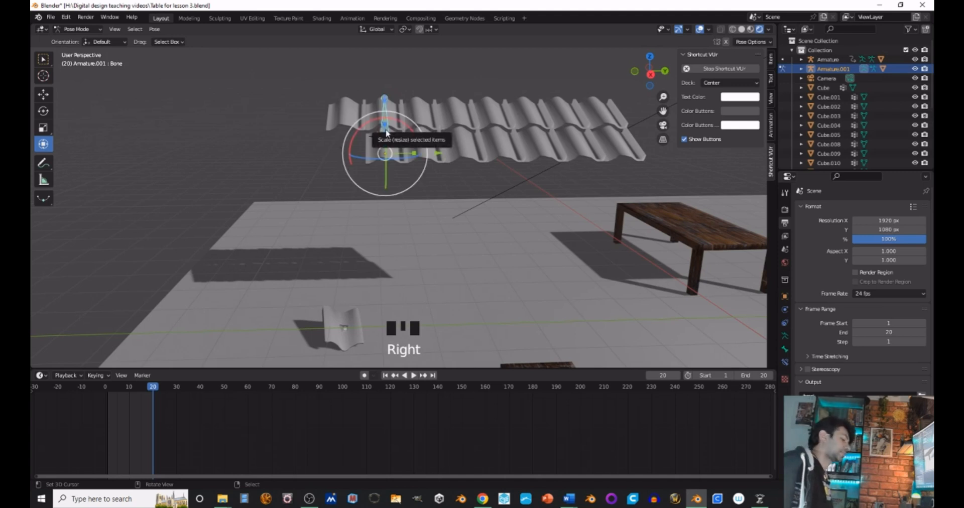
pyautogui.press('i')
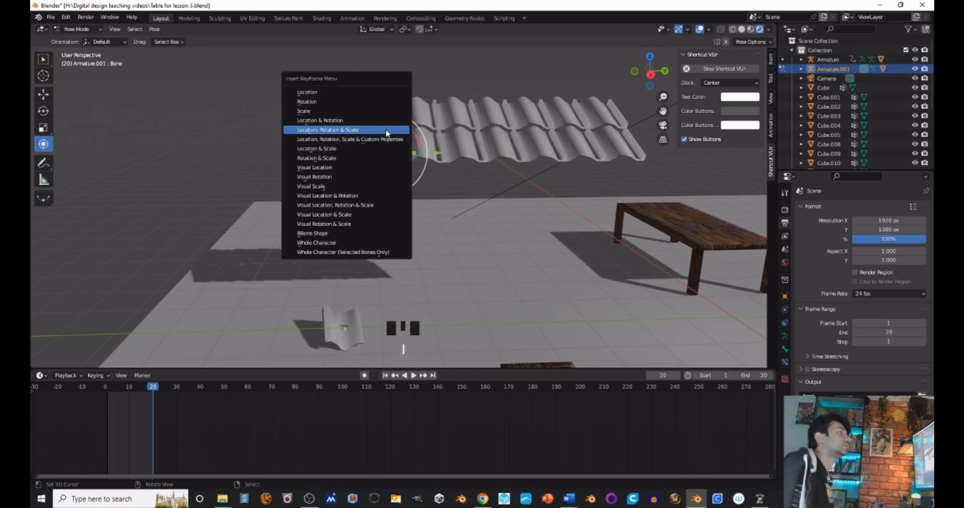
pyautogui.click(387, 133)
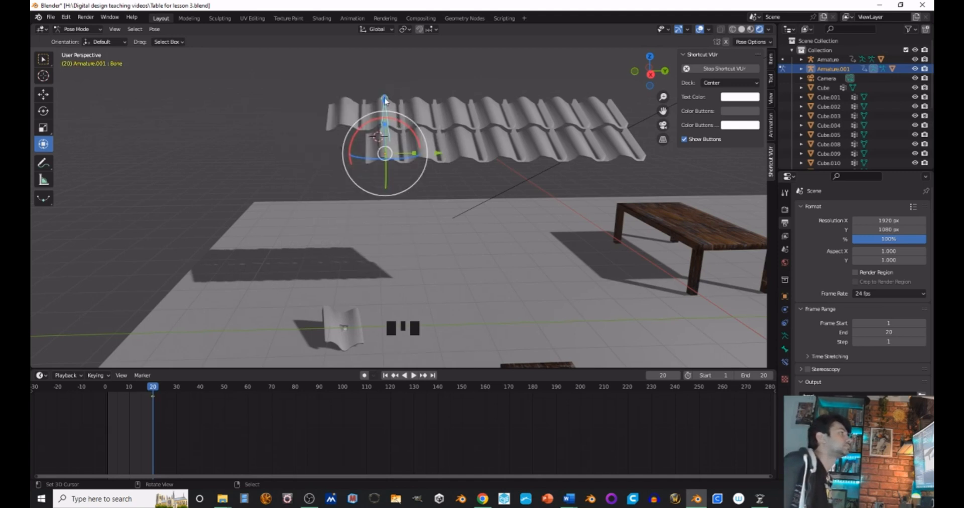
# - At frame 30, tip the second bone sideways, lower it partway to the floor, and insert a Location, Rotation & Scale keyframe
pyautogui.moveTo(384, 100); pyautogui.dragTo(365, 213)
pyautogui.click(176, 389)
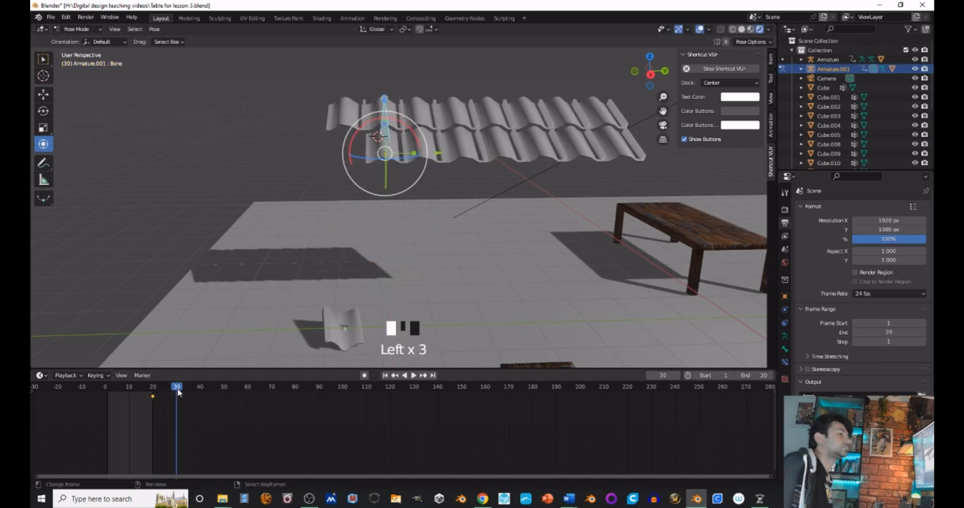
pyautogui.moveTo(410, 128); pyautogui.dragTo(359, 136)
pyautogui.moveTo(384, 98); pyautogui.dragTo(400, 184)
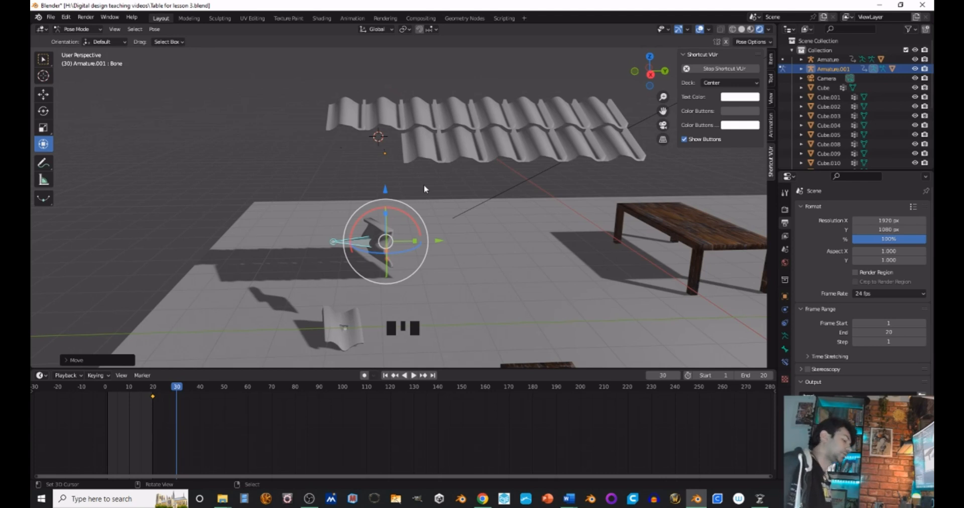
pyautogui.press('i')
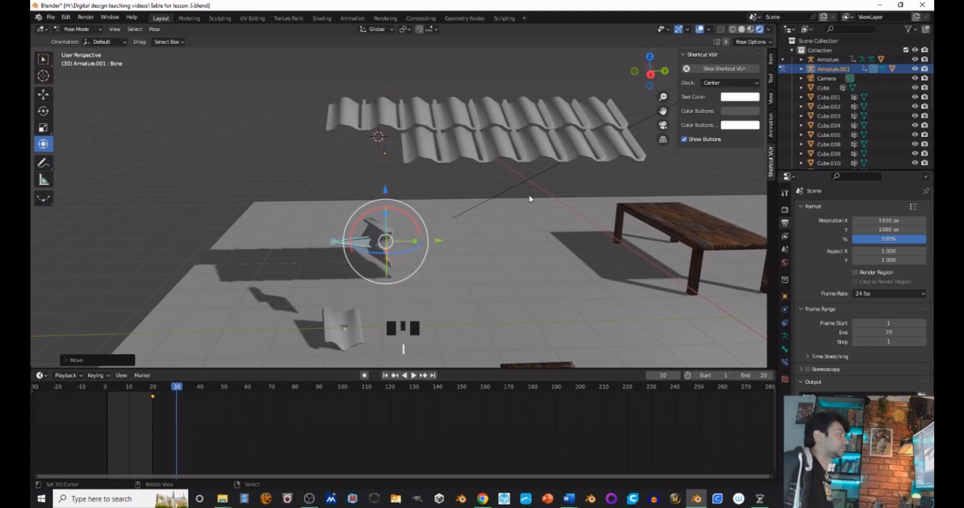
pyautogui.press('i')
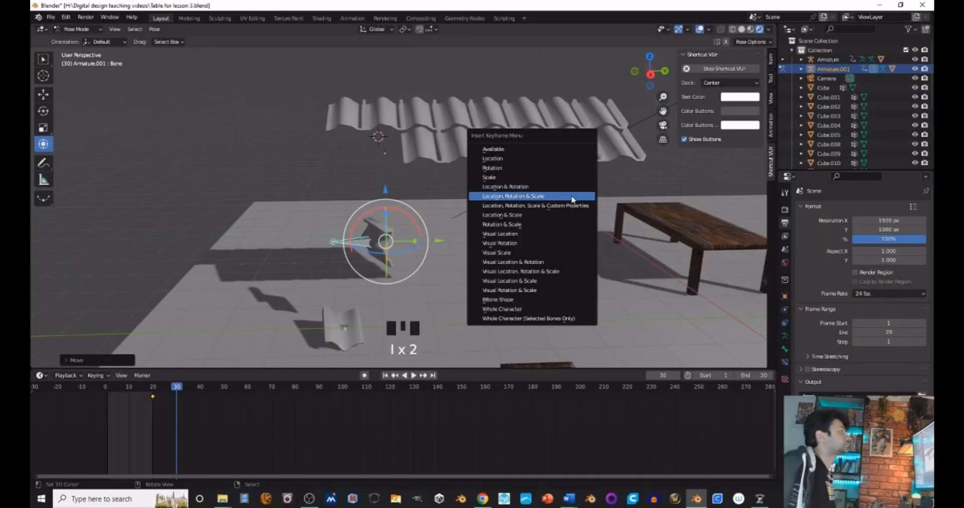
pyautogui.click(572, 197)
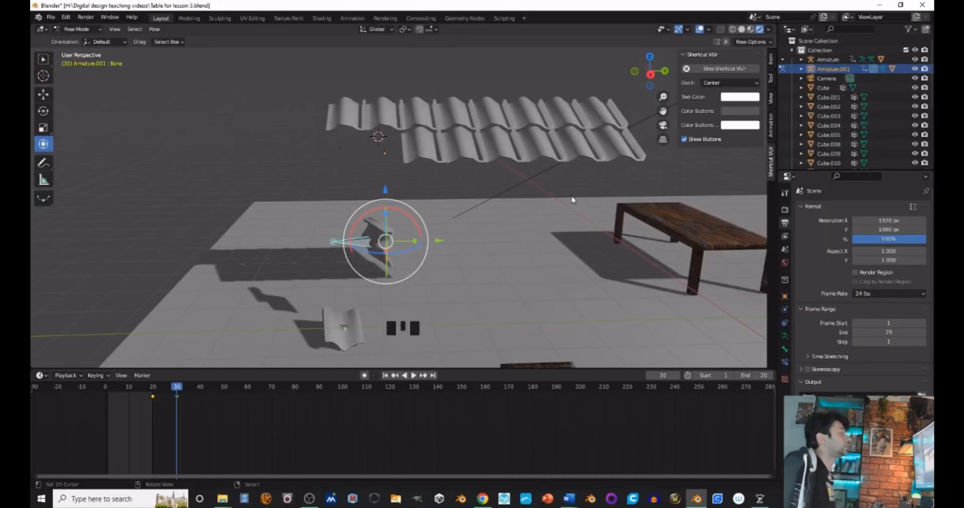
# - Try to lower and rotate the second bone at frame 30 so its tile rests on the floor
pyautogui.moveTo(388, 191); pyautogui.dragTo(388, 275)
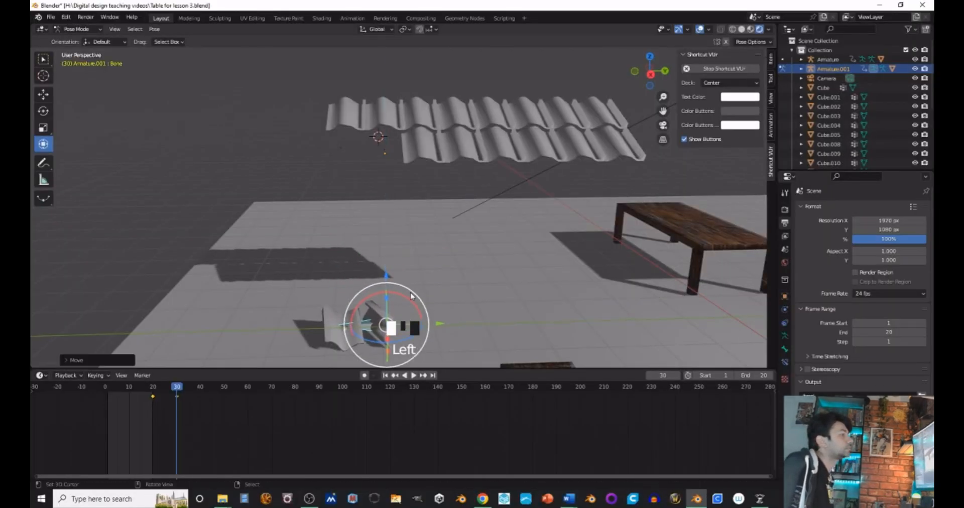
pyautogui.moveTo(357, 308); pyautogui.dragTo(338, 304)
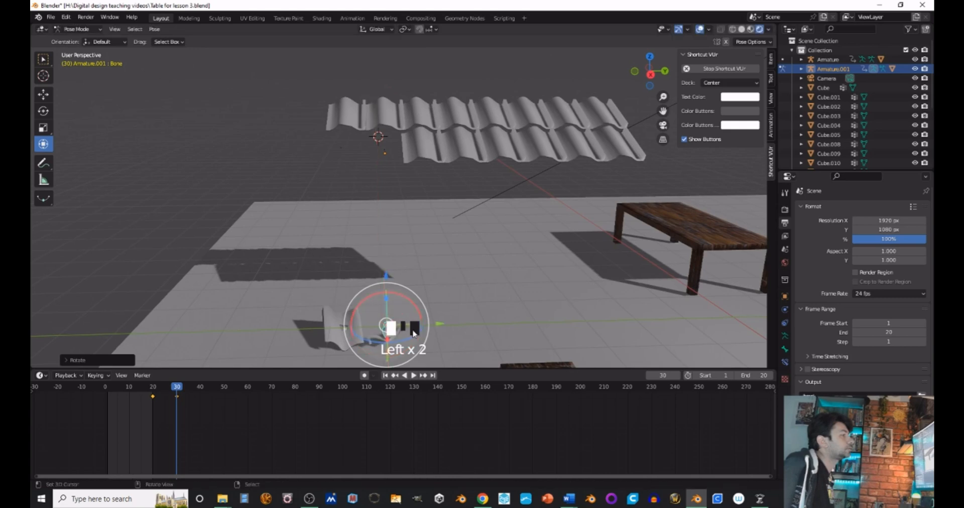
pyautogui.moveTo(442, 304); pyautogui.dragTo(374, 301, button='middle')
pyautogui.click(375, 302)
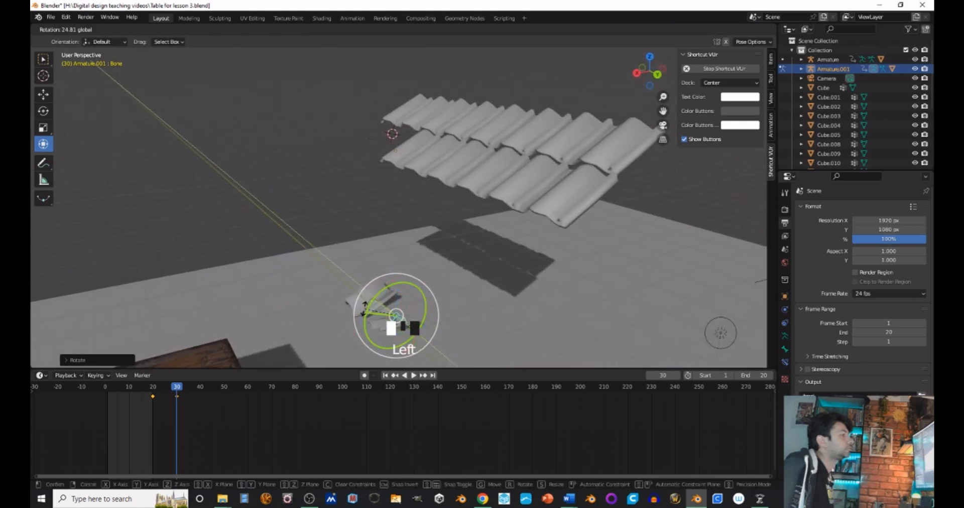
pyautogui.moveTo(396, 274); pyautogui.dragTo(395, 253)
pyautogui.moveTo(369, 293); pyautogui.dragTo(380, 280)
pyautogui.moveTo(380, 279); pyautogui.dragTo(455, 272, button='middle')
pyautogui.moveTo(388, 261); pyautogui.dragTo(387, 261)
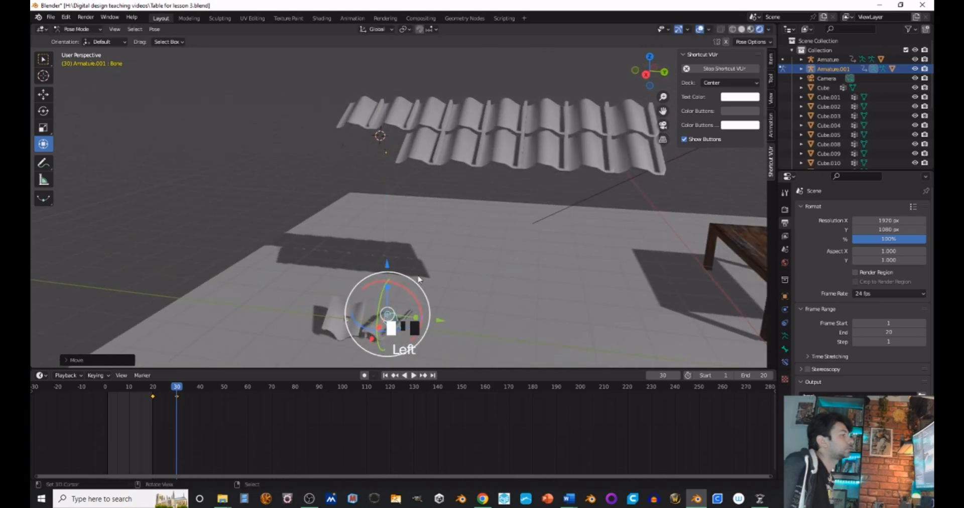
pyautogui.moveTo(388, 262); pyautogui.dragTo(438, 270, button='middle')
pyautogui.scroll(-2, 441, 274)
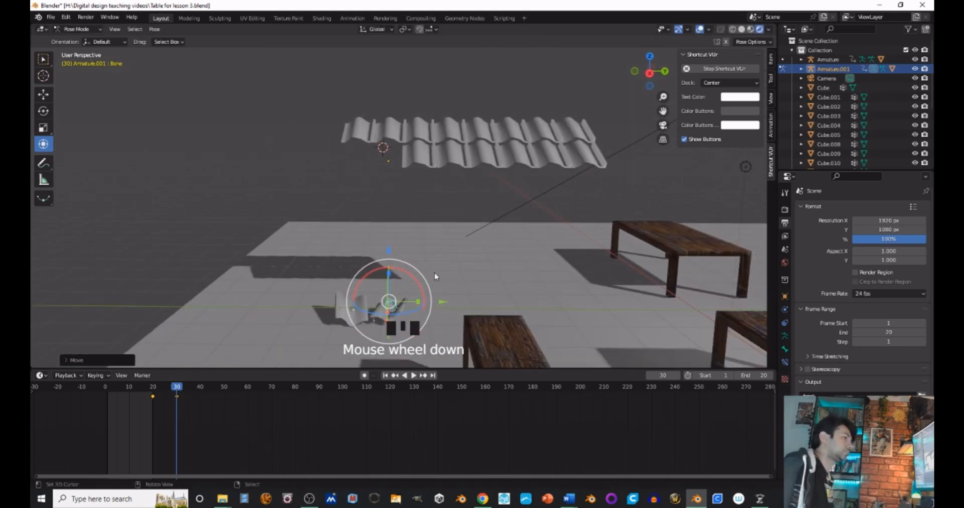
# - At frame 40, lower and rotate the second bone so its tile rests on the floor, and insert a Location, Rotation & Scale keyframe
pyautogui.click(201, 388)
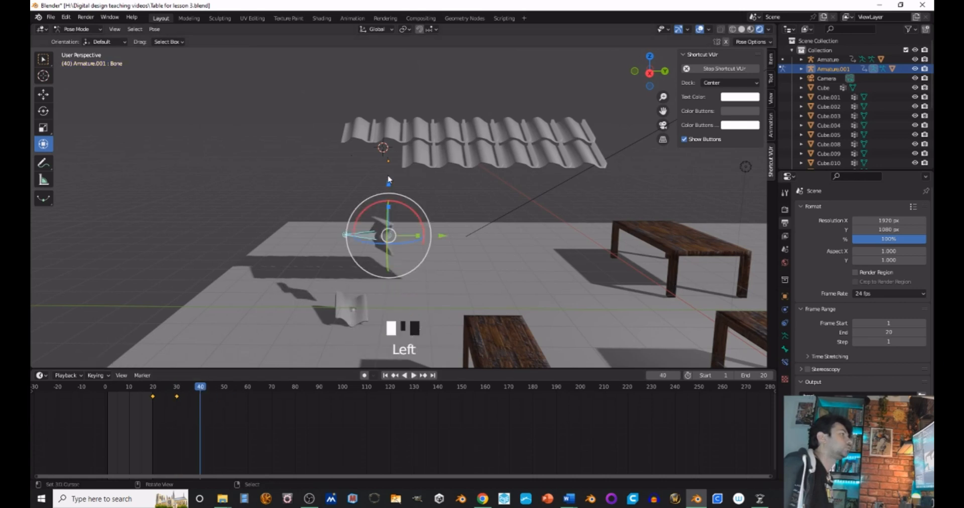
pyautogui.moveTo(388, 179); pyautogui.dragTo(403, 131)
pyautogui.moveTo(477, 183); pyautogui.dragTo(368, 243, button='middle')
pyautogui.moveTo(429, 275); pyautogui.dragTo(402, 280)
pyautogui.moveTo(427, 261); pyautogui.dragTo(534, 239, button='middle')
pyautogui.middleClick(441, 273)
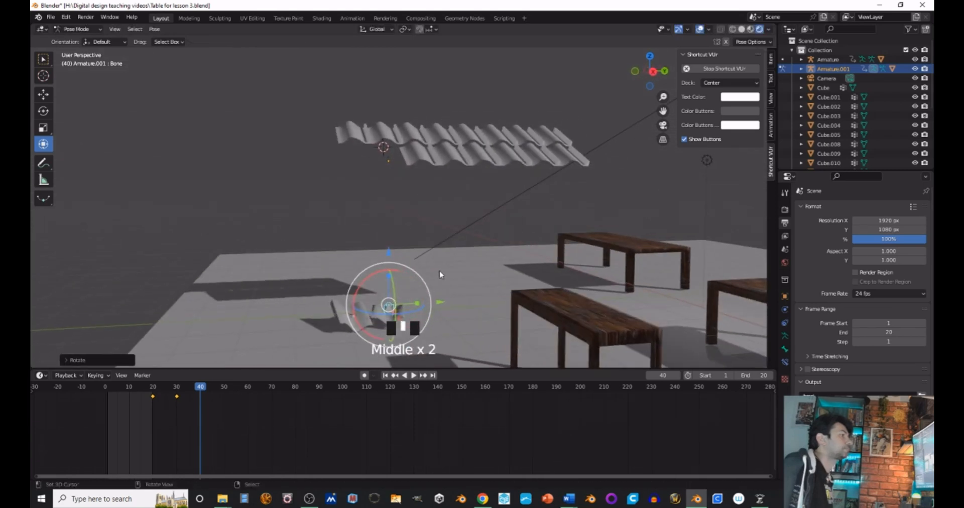
pyautogui.keyDown('shift'); pyautogui.moveTo(448, 243); pyautogui.dragTo(422, 195, button='middle'); pyautogui.keyUp('shift')
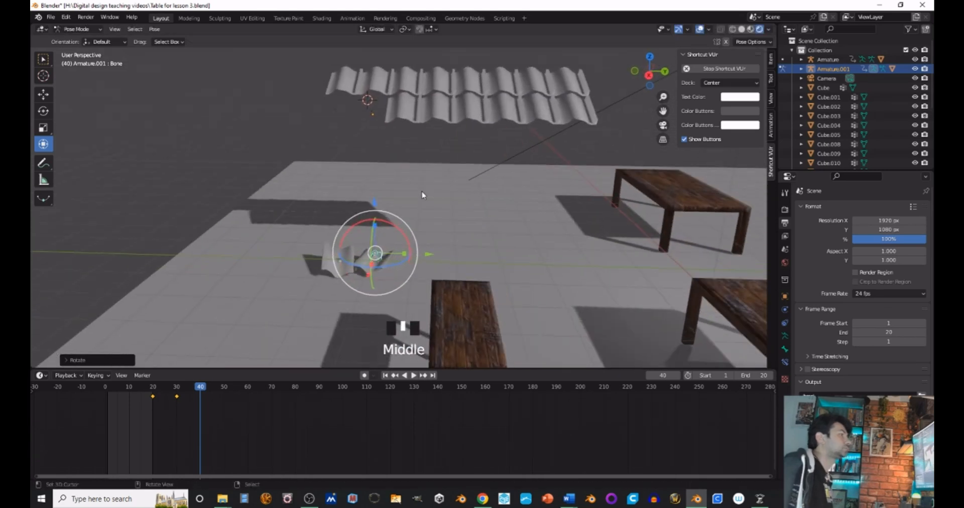
pyautogui.press('i')
pyautogui.click(549, 198)
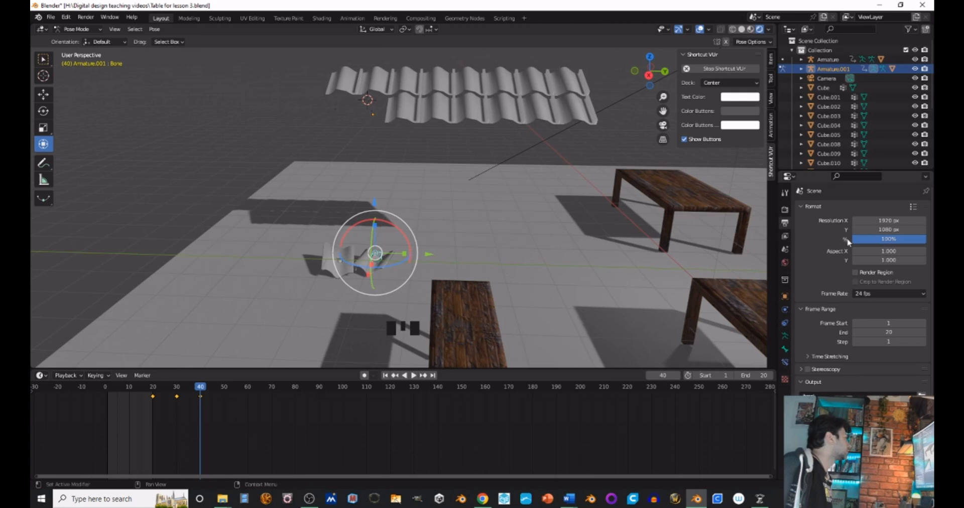
# - Set the end of the scene's frame range to 40
pyautogui.click(892, 332)
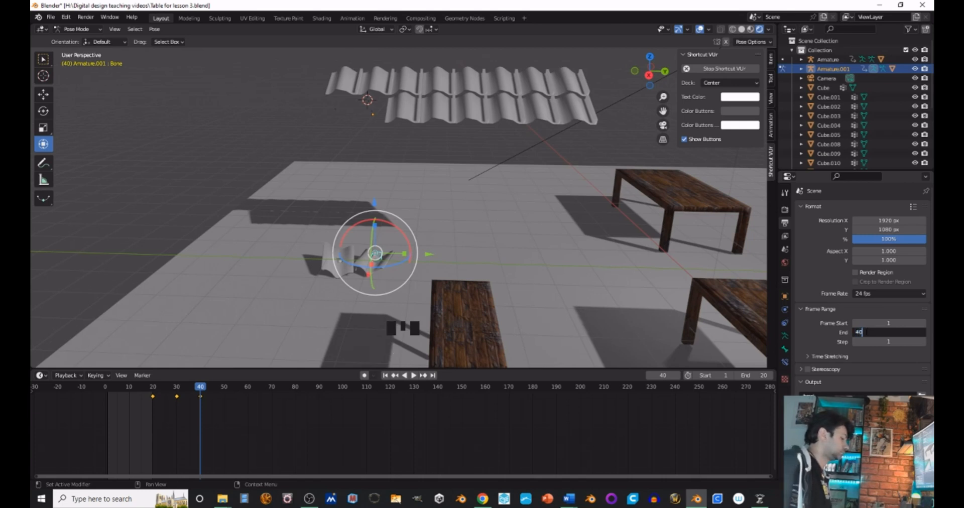
pyautogui.press('Return')
pyautogui.click(865, 332)
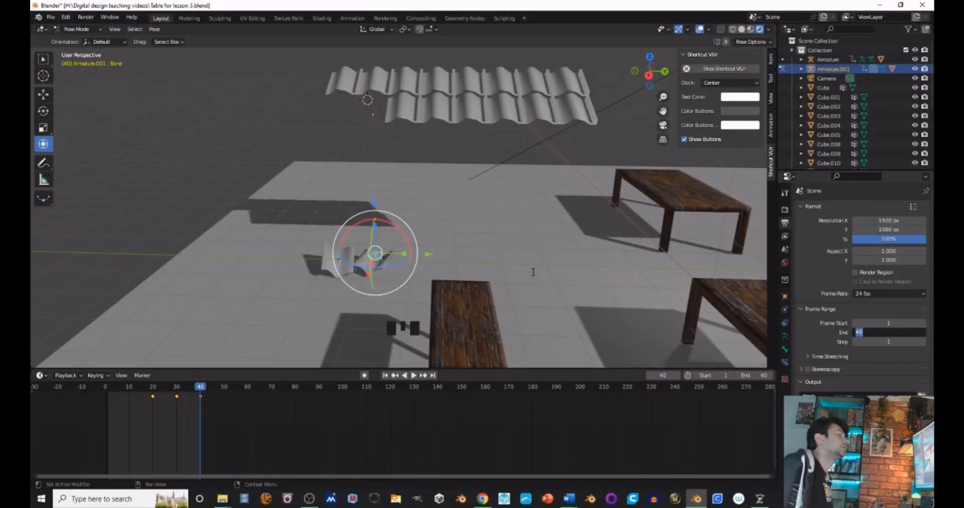
pyautogui.click(535, 271)
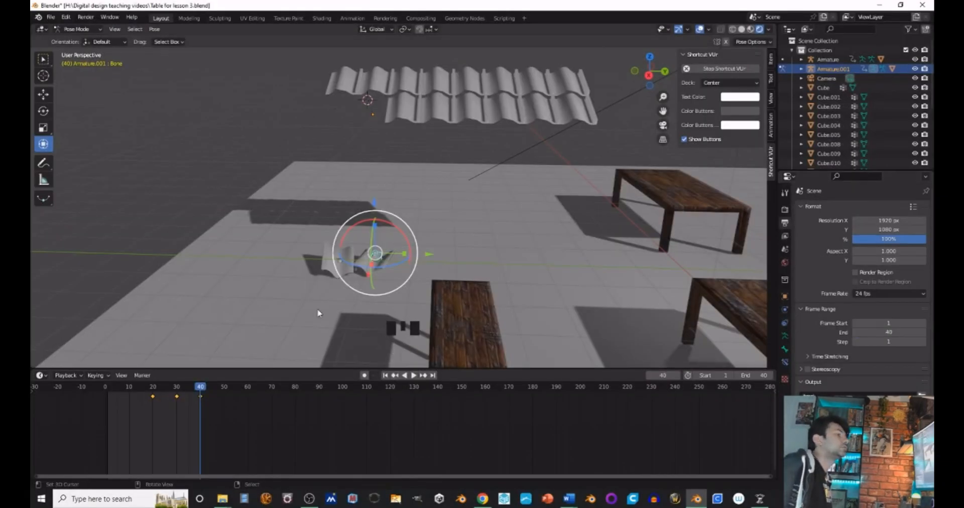
# - Go back to frame 1 and hide both armatures in the viewport
pyautogui.click(108, 389)
pyautogui.keyDown('shift'); pyautogui.moveTo(459, 130); pyautogui.dragTo(510, 212, button='middle'); pyautogui.keyUp('shift')
pyautogui.scroll(2, 532, 262)
pyautogui.rightClick(488, 63)
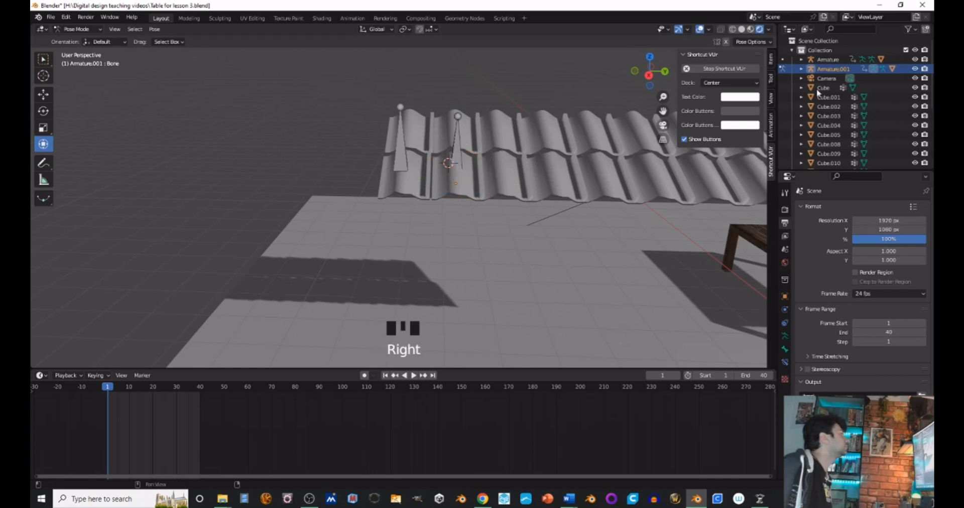
pyautogui.click(915, 59)
pyautogui.click(914, 68)
pyautogui.keyDown('shift'); pyautogui.moveTo(499, 177); pyautogui.dragTo(513, 162, button='middle'); pyautogui.keyUp('shift')
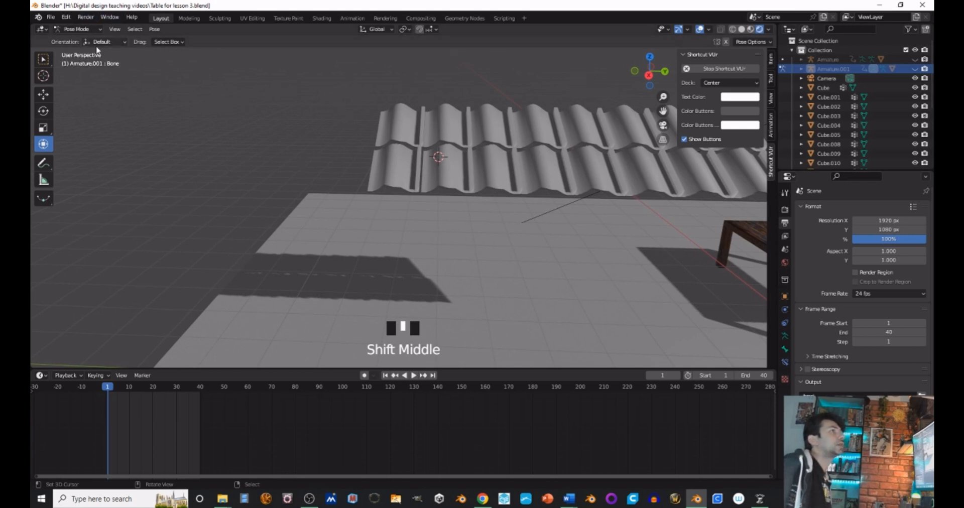
# - Play the animation to examine how the two tiles fall to the floor, then stop it and return to frame 1
pyautogui.click(413, 375)
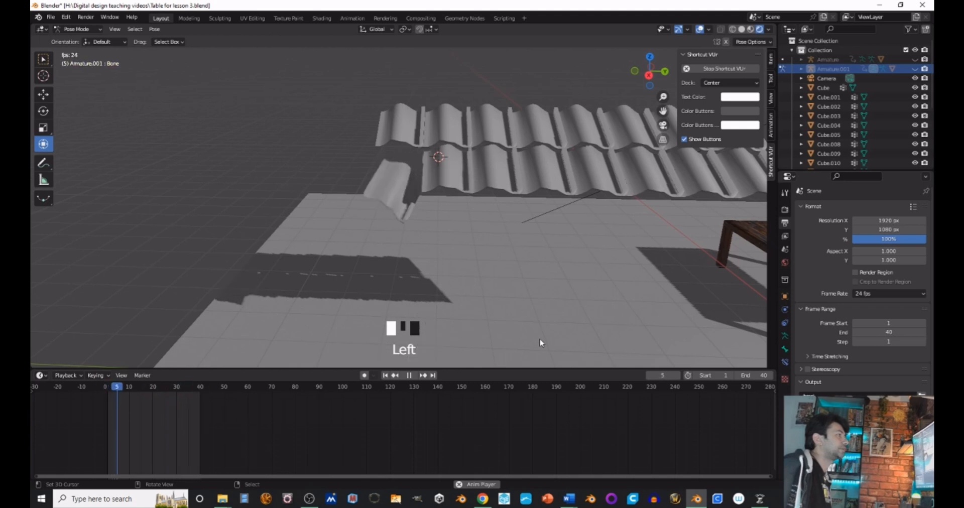
pyautogui.keyDown('shift'); pyautogui.moveTo(540, 343); pyautogui.dragTo(526, 233, button='middle'); pyautogui.keyUp('shift')
pyautogui.scroll(-2, 526, 233)
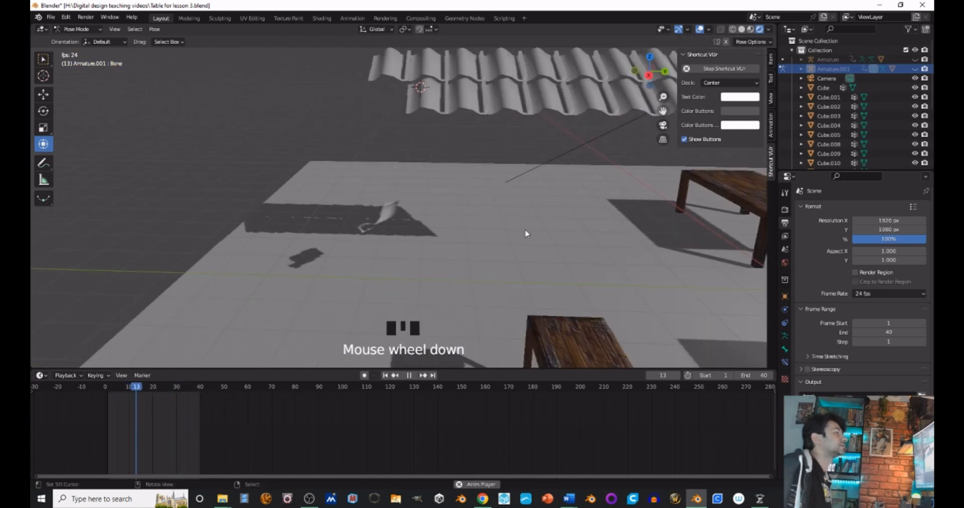
pyautogui.scroll(-1, 525, 233)
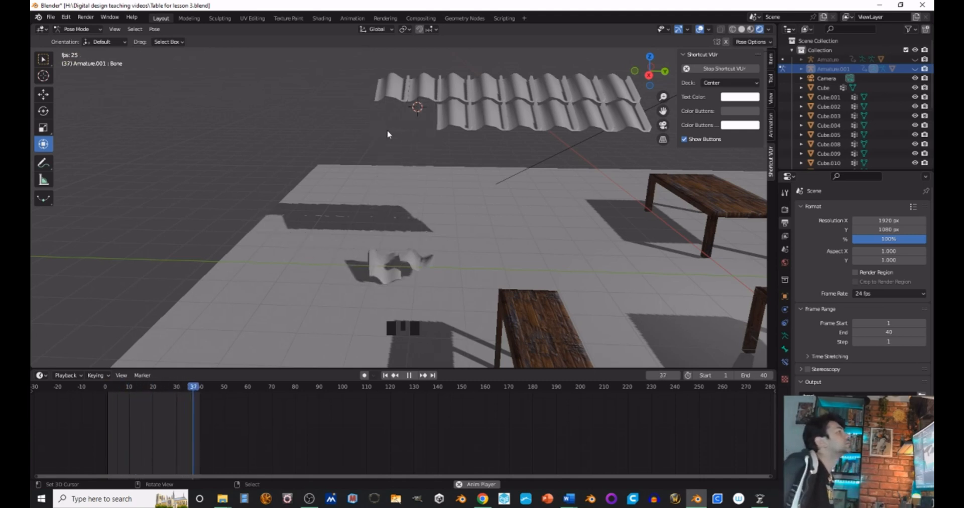
pyautogui.scroll(-3, 392, 144)
pyautogui.moveTo(394, 146); pyautogui.dragTo(420, 154, button='middle')
pyautogui.scroll(2, 402, 140)
pyautogui.scroll(2, 420, 155)
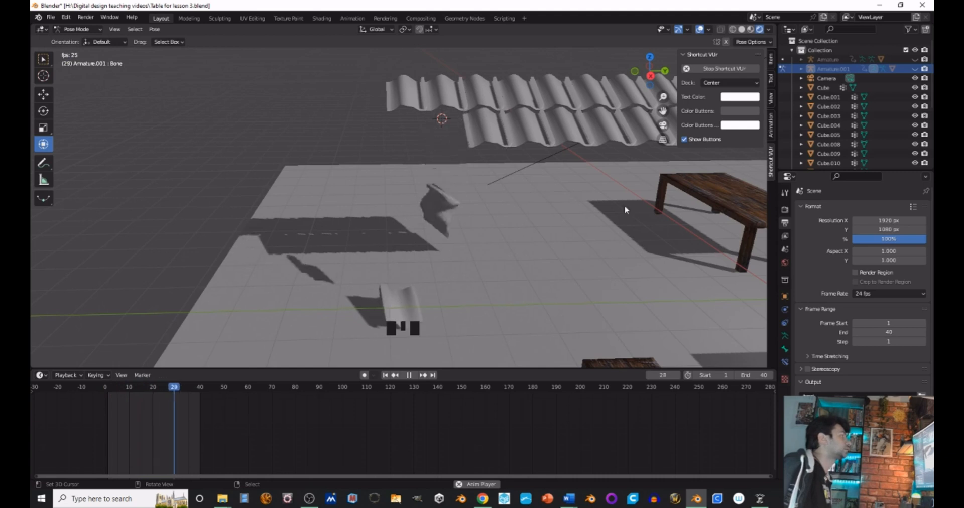
pyautogui.click(410, 375)
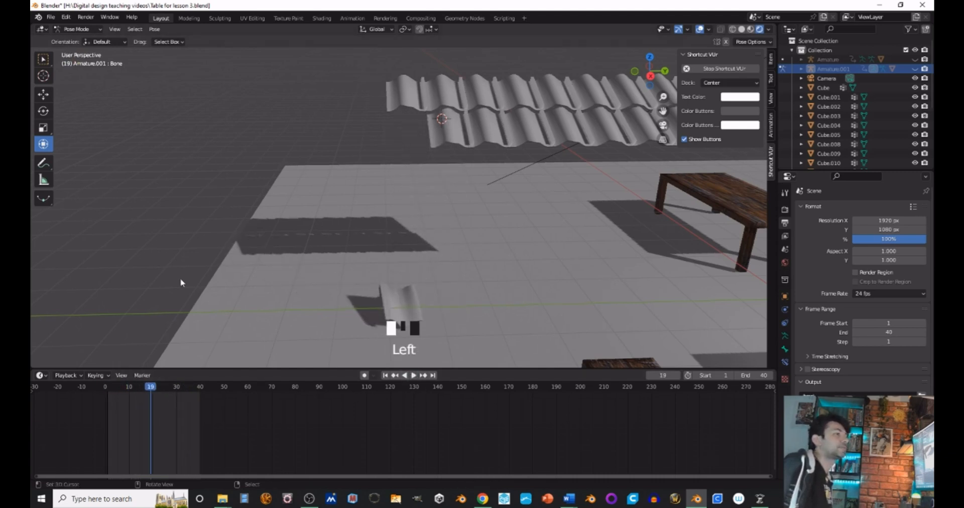
pyautogui.click(111, 388)
pyautogui.click(109, 388)
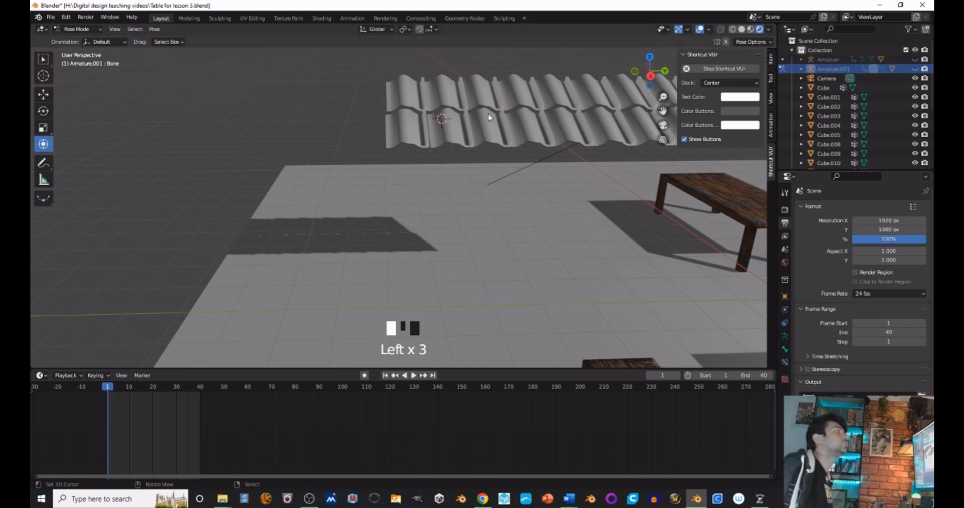
# - Switch from Pose Mode to Object Mode and select the camera beyond the floor
pyautogui.scroll(-9, 411, 131)
pyautogui.moveTo(422, 164); pyautogui.dragTo(551, 177, button='middle')
pyautogui.scroll(3, 550, 177)
pyautogui.moveTo(441, 178); pyautogui.dragTo(405, 189, button='middle')
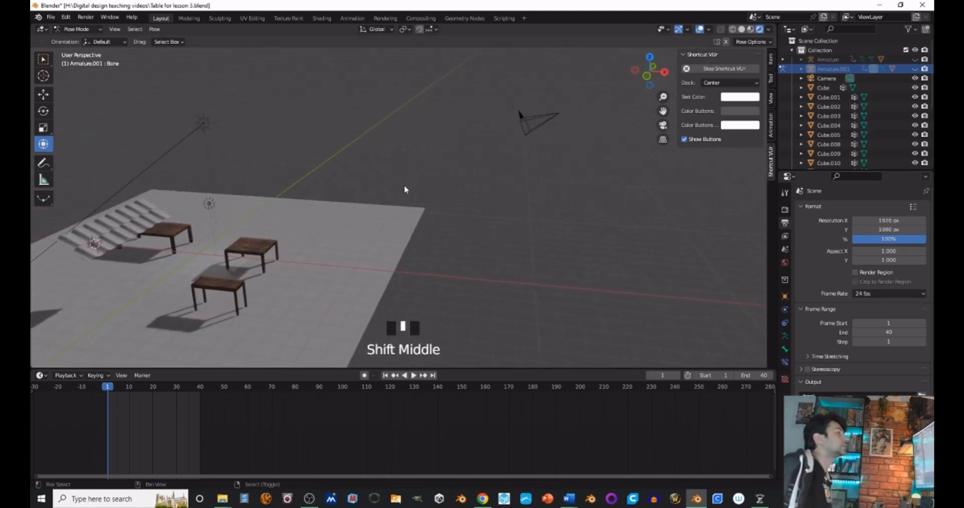
pyautogui.rightClick(539, 117)
pyautogui.click(535, 124)
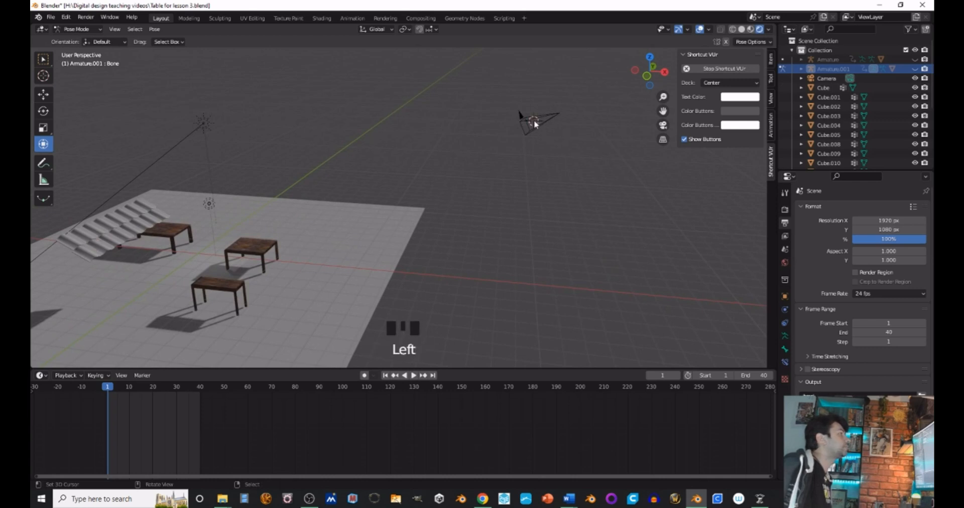
pyautogui.click(117, 42)
pyautogui.click(87, 36)
pyautogui.click(82, 32)
pyautogui.click(82, 40)
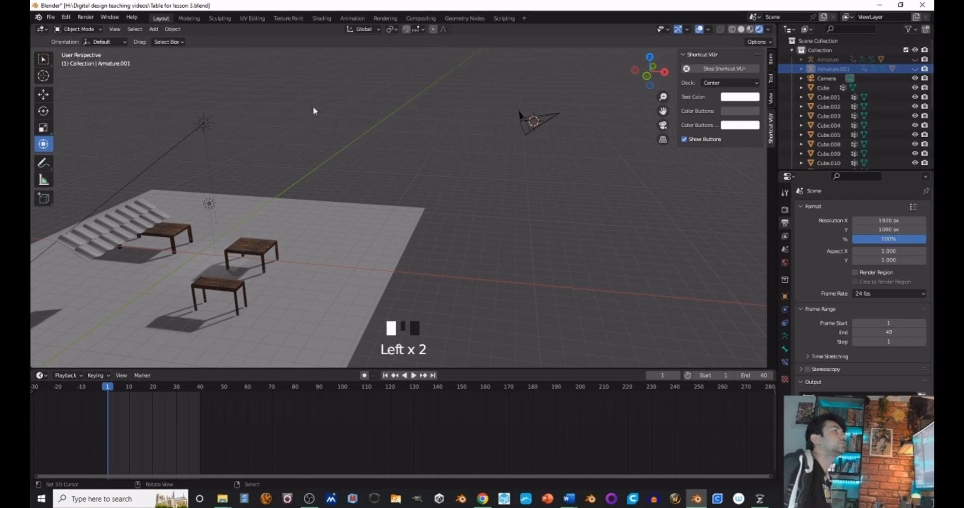
pyautogui.rightClick(554, 115)
pyautogui.keyDown('shift'); pyautogui.moveTo(455, 98); pyautogui.dragTo(486, 135, button='middle'); pyautogui.keyUp('shift')
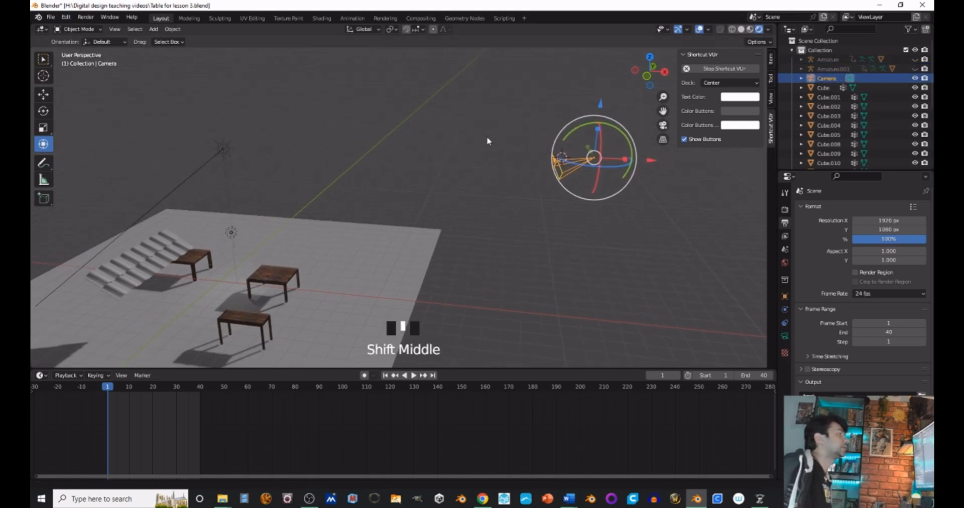
# - Try to insert a Location, Rotation & Scale keyframe for the camera at frame 1
pyautogui.scroll(-2, 486, 136)
pyautogui.keyDown('shift'); pyautogui.moveTo(556, 155); pyautogui.dragTo(454, 149, button='middle'); pyautogui.keyUp('shift')
pyautogui.scroll(2, 453, 148)
pyautogui.keyDown('shift'); pyautogui.moveTo(364, 123); pyautogui.dragTo(456, 104, button='middle'); pyautogui.keyUp('shift')
pyautogui.scroll(-2, 439, 108)
pyautogui.press('i')
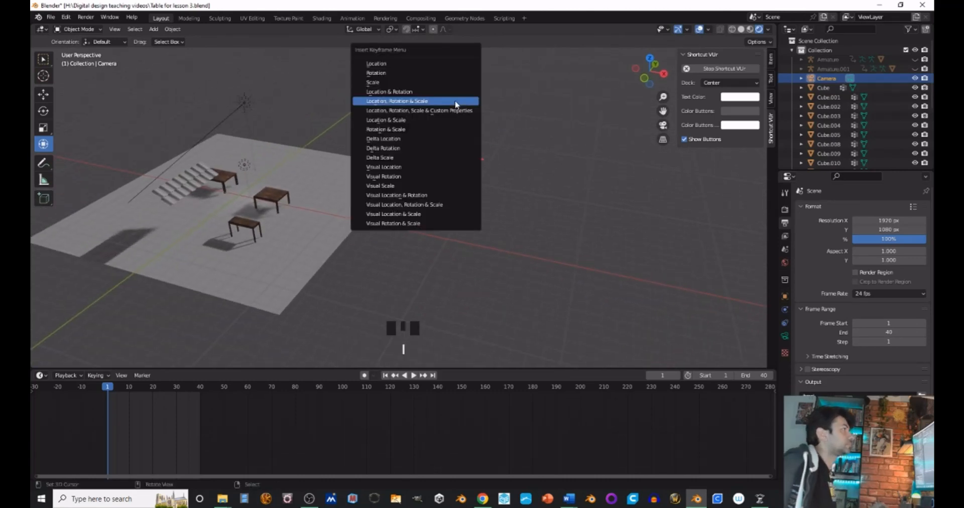
pyautogui.click(455, 102)
pyautogui.press('super')
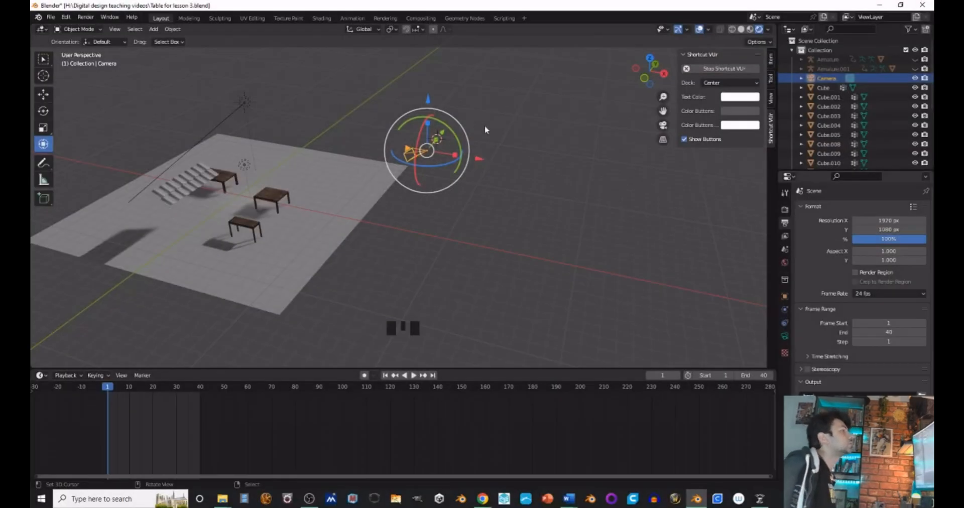
# - Move the camera from beyond the floor's edge to above the tables, closer to the roof tiles
pyautogui.moveTo(484, 125); pyautogui.dragTo(458, 144, button='middle')
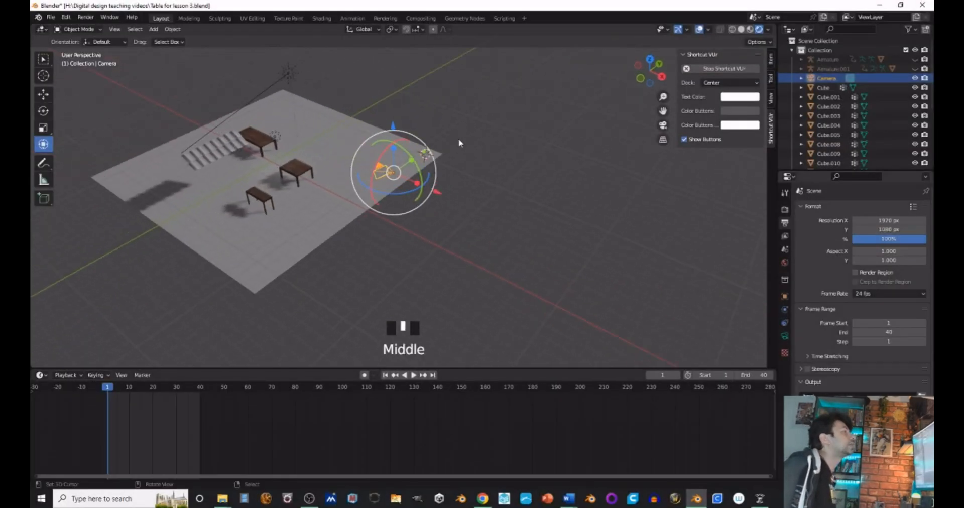
pyautogui.scroll(3, 308, 107)
pyautogui.keyDown('shift'); pyautogui.moveTo(307, 107); pyautogui.dragTo(618, 236, button='middle'); pyautogui.keyUp('shift')
pyautogui.moveTo(701, 268); pyautogui.dragTo(377, 125)
pyautogui.moveTo(378, 125); pyautogui.dragTo(577, 93, button='middle')
pyautogui.scroll(-2, 507, 118)
pyautogui.moveTo(506, 118); pyautogui.dragTo(238, 50, button='middle')
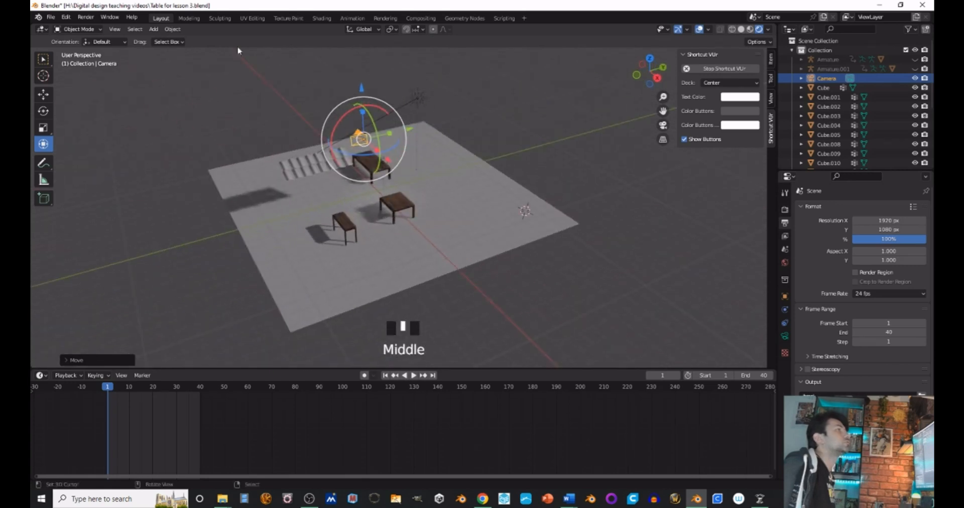
# - Look through the camera and move it so the roof tiles' free end and the floor beneath fall within the frame
pyautogui.click(114, 29)
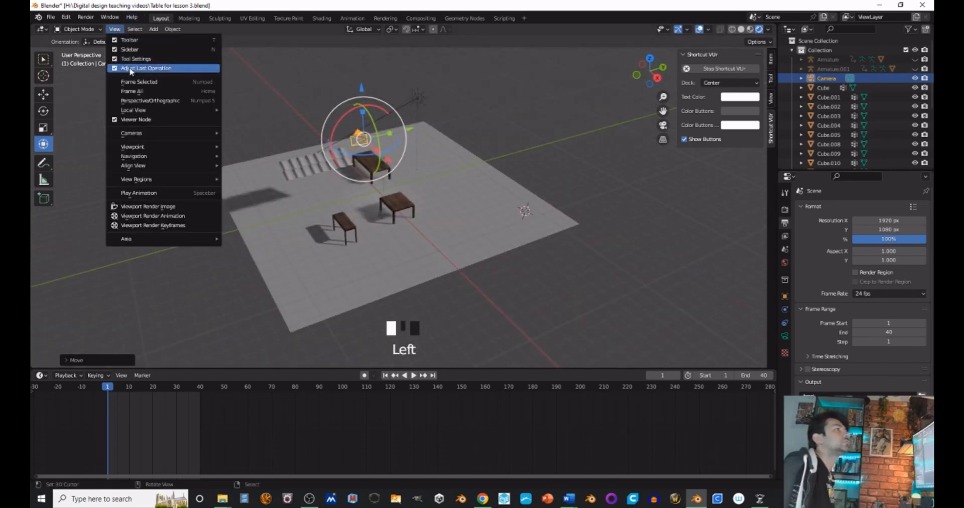
pyautogui.moveTo(149, 148)
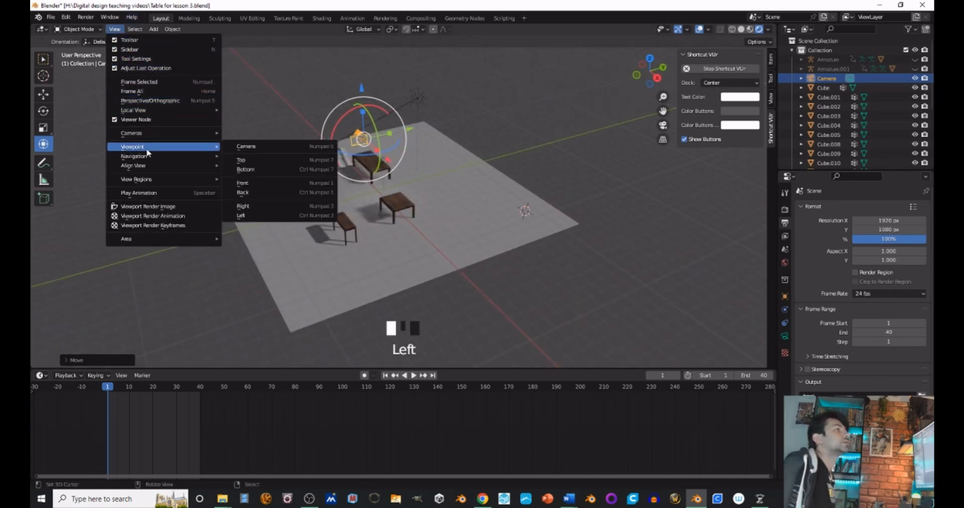
pyautogui.click(245, 147)
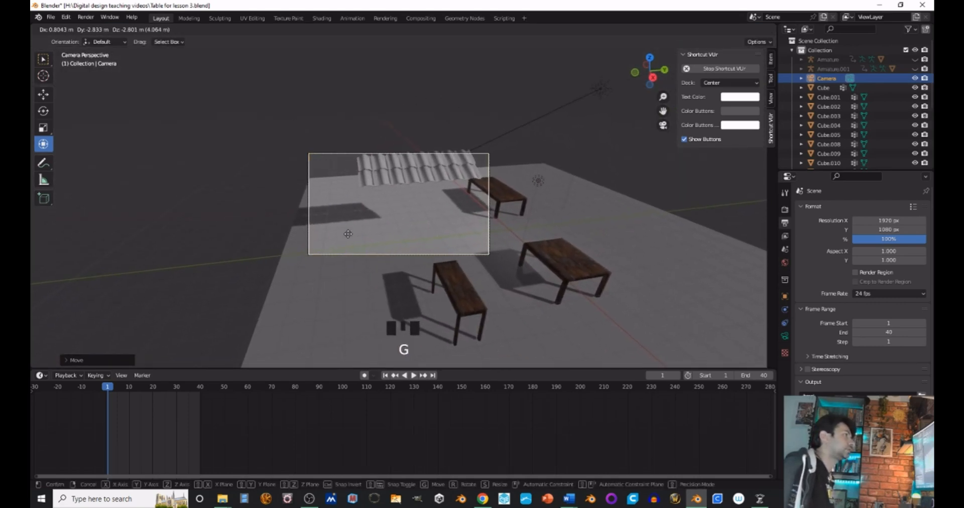
pyautogui.click(350, 233)
pyautogui.press('g')
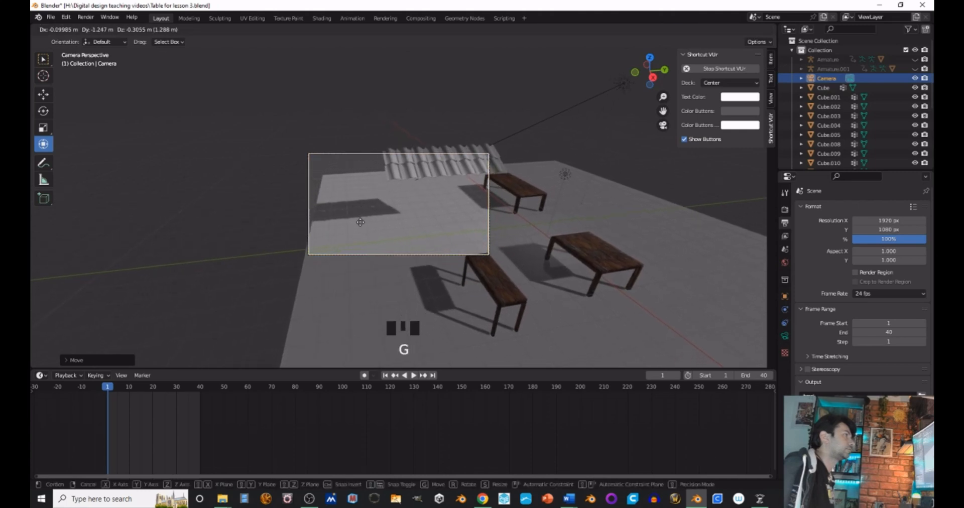
pyautogui.click(388, 206)
# - Select the lower tile at the free end of the roof in the camera view
pyautogui.rightClick(395, 176)
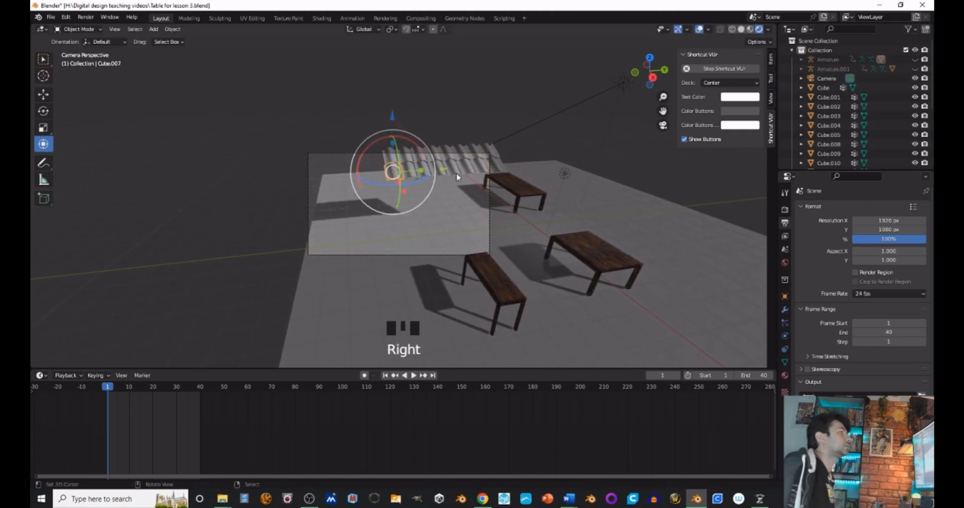
pyautogui.rightClick(505, 111)
pyautogui.rightClick(394, 175)
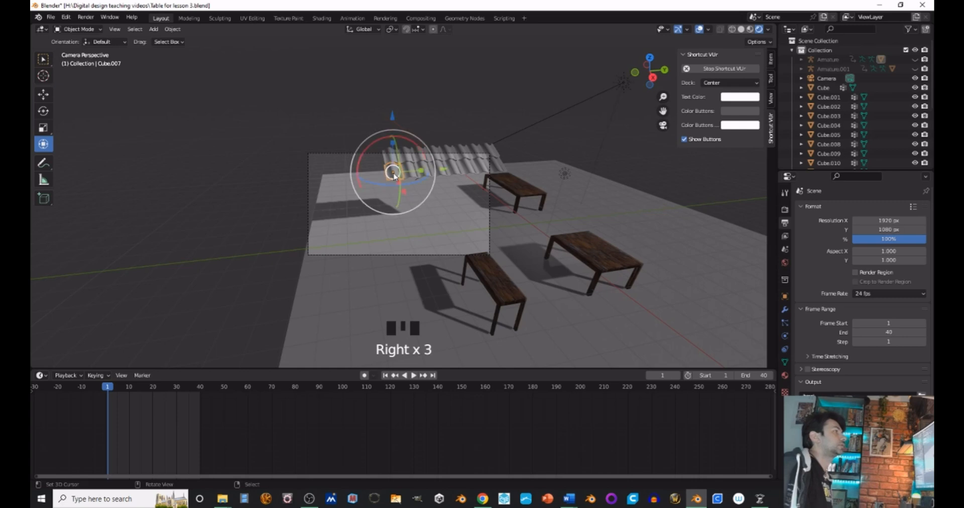
pyautogui.press('super')
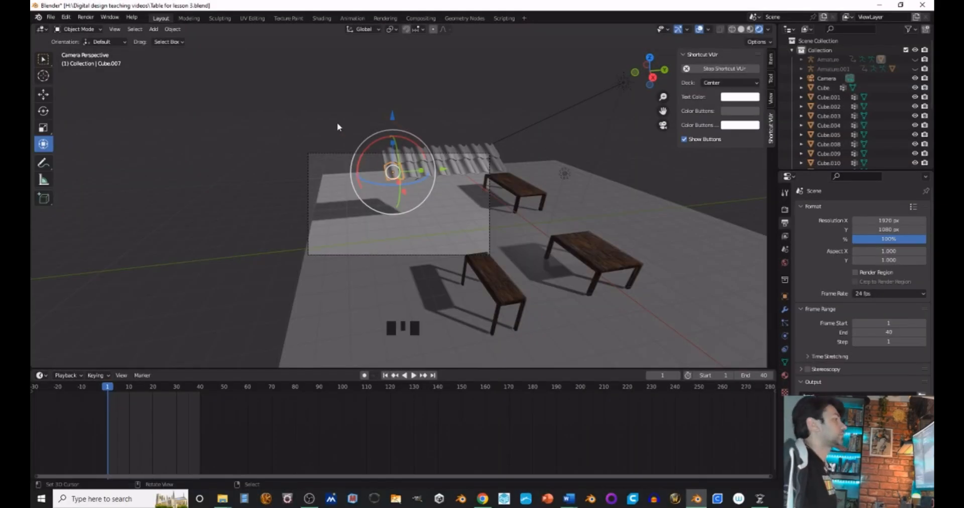
# - Leave the camera view and add a Bezier curve to the scene
pyautogui.moveTo(337, 122); pyautogui.dragTo(452, 211, button='middle')
pyautogui.scroll(-8, 390, 166)
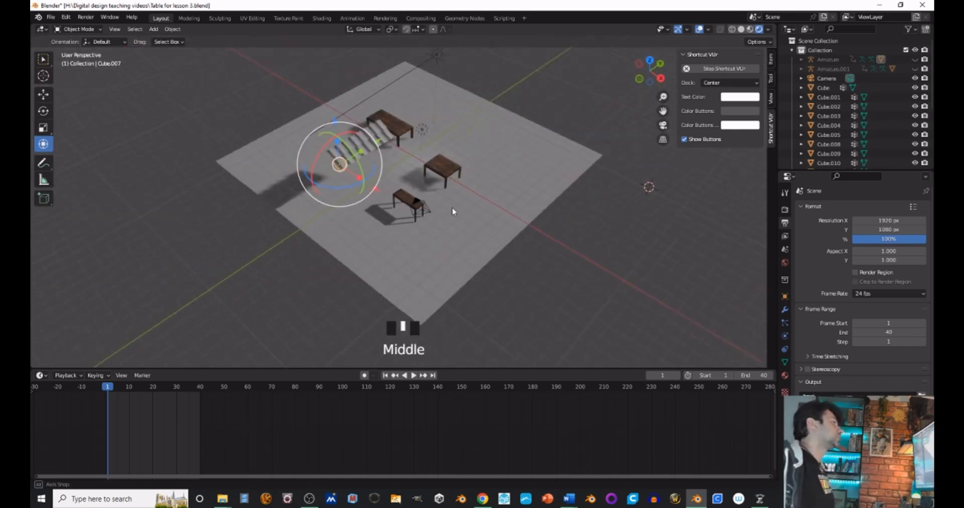
pyautogui.scroll(4, 452, 211)
pyautogui.moveTo(515, 193); pyautogui.dragTo(301, 164, button='middle')
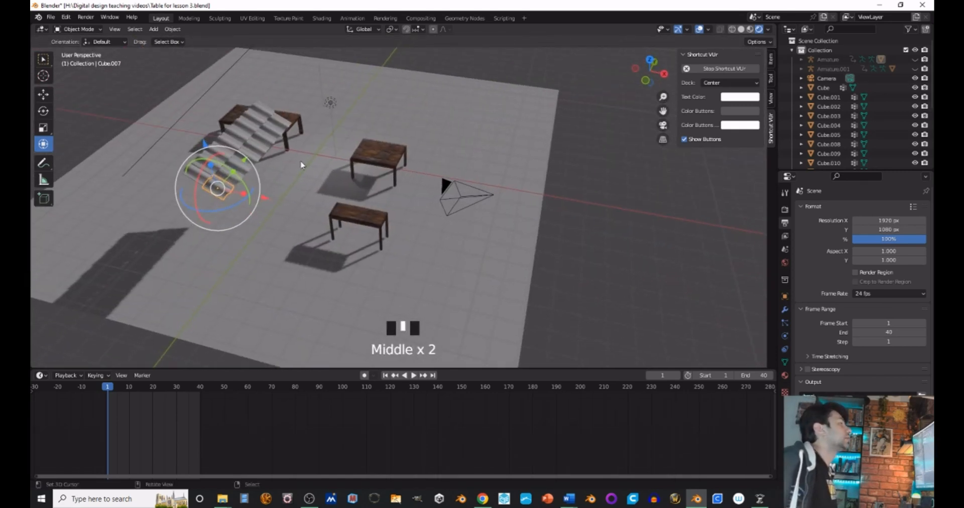
pyautogui.click(154, 29)
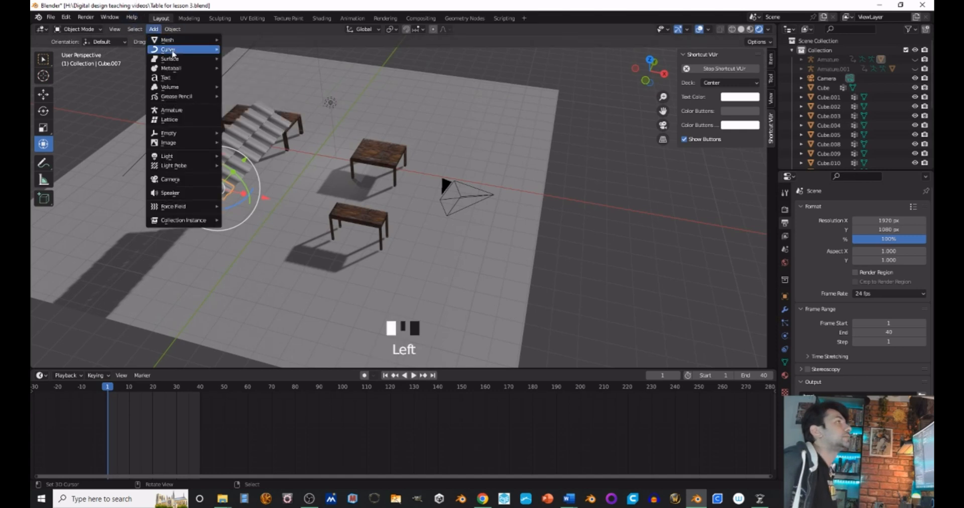
pyautogui.moveTo(170, 49)
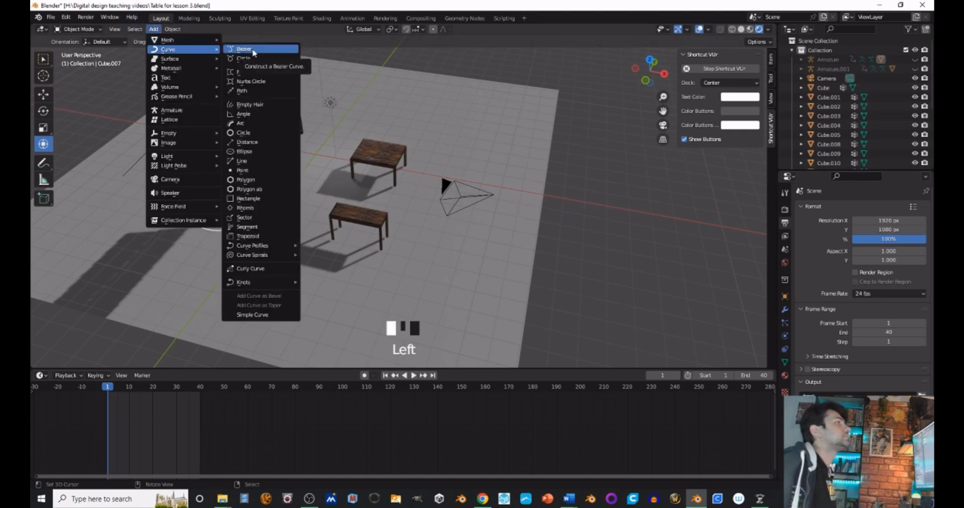
pyautogui.click(252, 50)
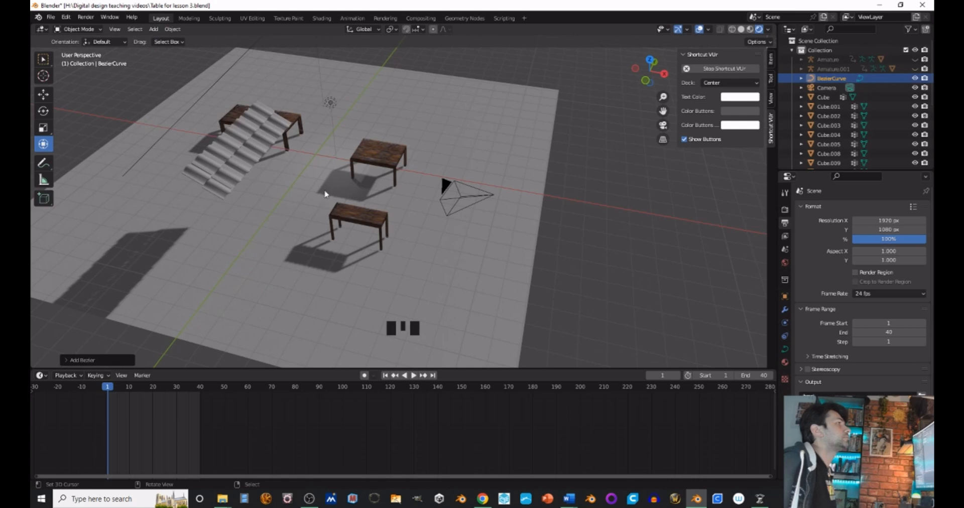
# - Move the Bezier curve from beyond the floor's edge to beside the camera near the small table
pyautogui.scroll(-6, 325, 193)
pyautogui.scroll(3, 413, 176)
pyautogui.keyDown('shift'); pyautogui.moveTo(592, 134); pyautogui.dragTo(509, 135, button='middle'); pyautogui.keyUp('shift')
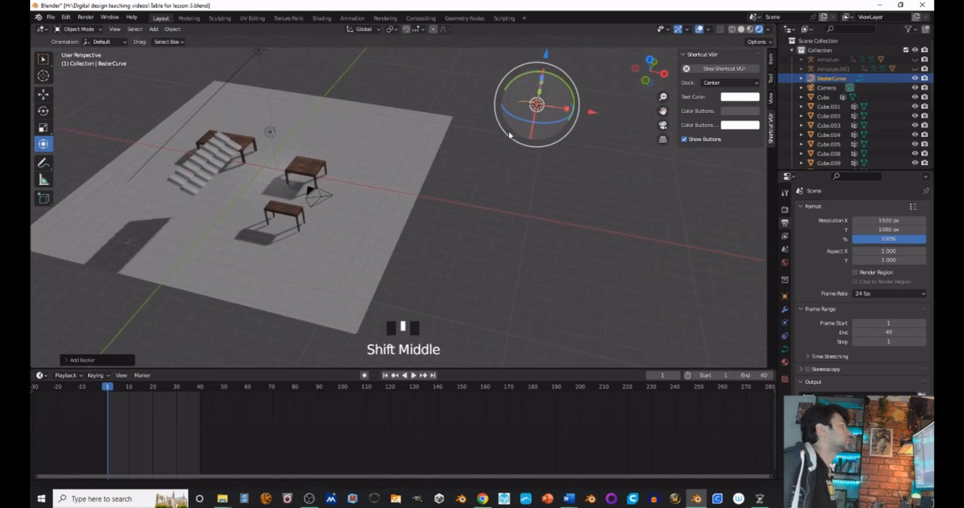
pyautogui.moveTo(537, 105); pyautogui.dragTo(276, 168)
pyautogui.moveTo(275, 168); pyautogui.dragTo(359, 111, button='middle')
pyautogui.moveTo(333, 104); pyautogui.dragTo(335, 150)
pyautogui.moveTo(392, 178); pyautogui.dragTo(297, 225, button='middle')
# - Scale the Bezier curve up to about twice its size
pyautogui.press('s')
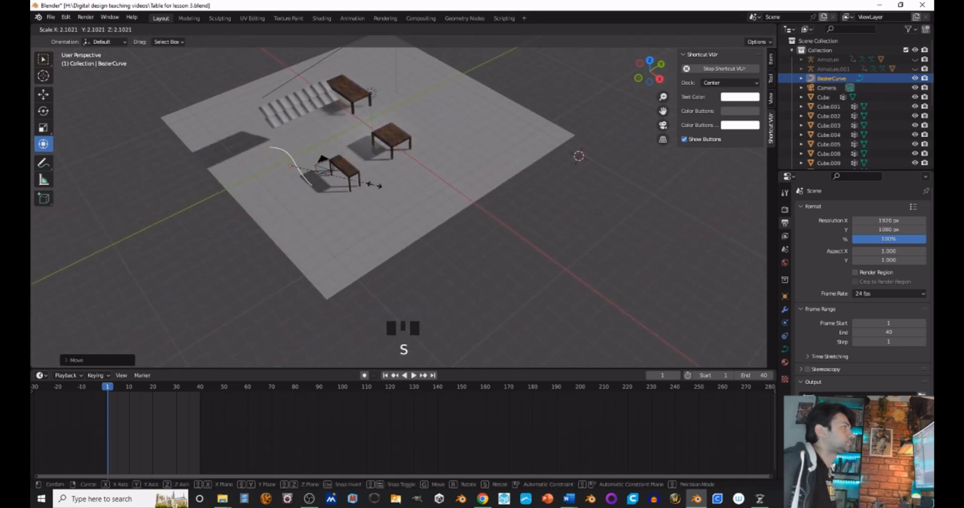
pyautogui.click(374, 185)
pyautogui.scroll(1, 287, 204)
pyautogui.keyDown('shift'); pyautogui.moveTo(287, 204); pyautogui.dragTo(381, 151, button='middle'); pyautogui.keyUp('shift')
pyautogui.scroll(2, 450, 144)
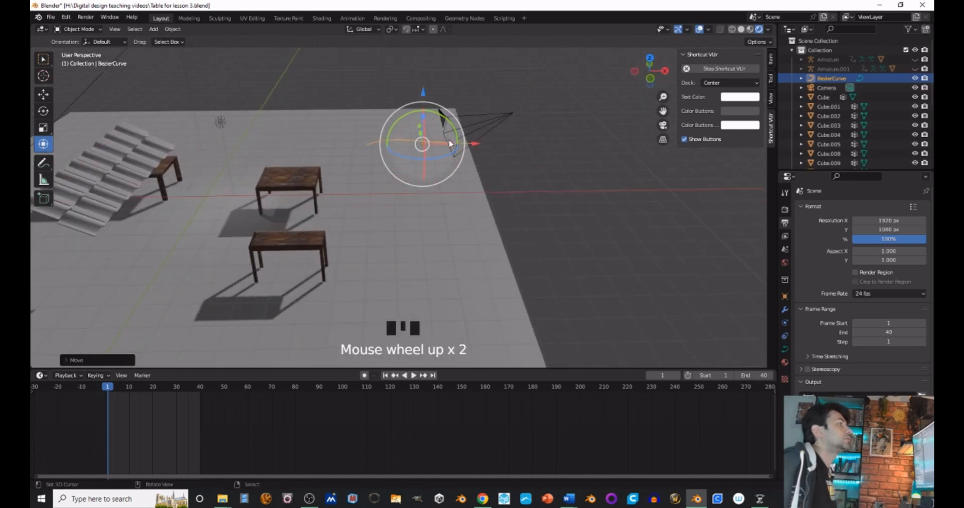
pyautogui.scroll(1, 451, 144)
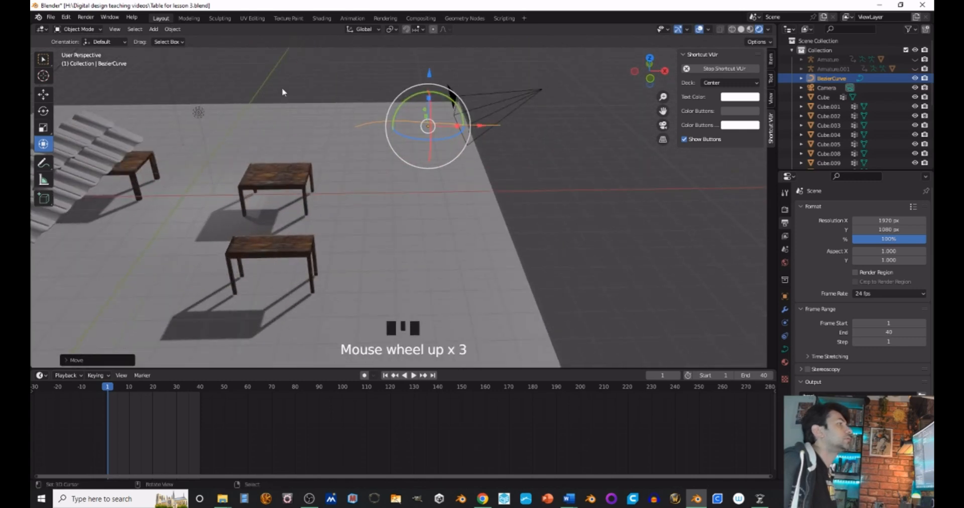
# - Rotate the Bezier curve to a new orientation beside the camera
pyautogui.click(157, 30)
pyautogui.moveTo(168, 50)
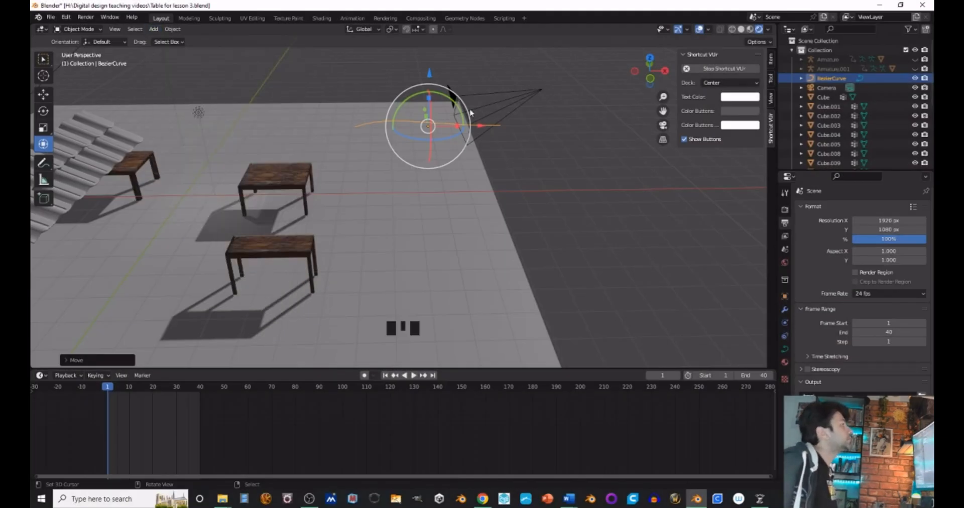
pyautogui.moveTo(449, 138); pyautogui.dragTo(482, 303)
pyautogui.keyDown('shift'); pyautogui.middleClick(480, 123); pyautogui.keyUp('shift')
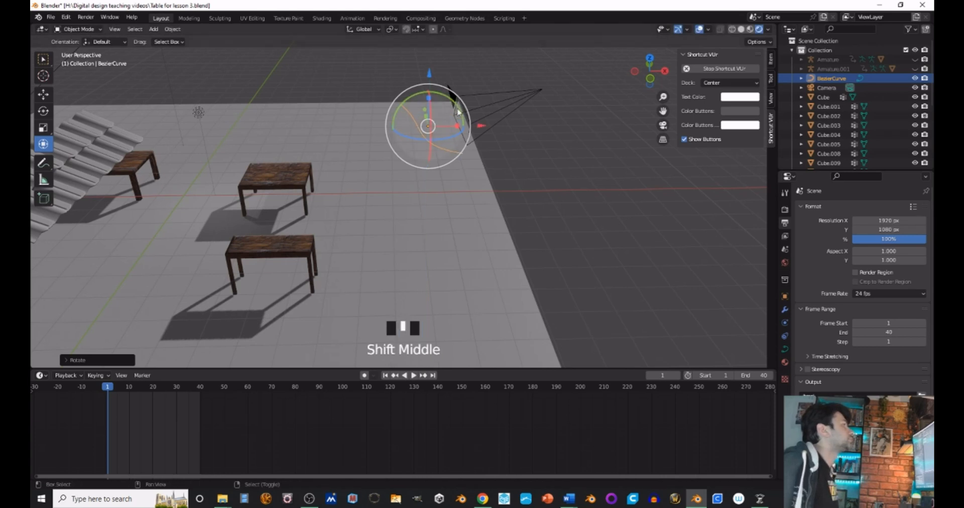
pyautogui.keyDown('shift'); pyautogui.moveTo(480, 123); pyautogui.dragTo(284, 242, button='middle'); pyautogui.keyUp('shift')
pyautogui.moveTo(284, 243); pyautogui.dragTo(315, 279)
pyautogui.moveTo(315, 279); pyautogui.dragTo(338, 267, button='middle')
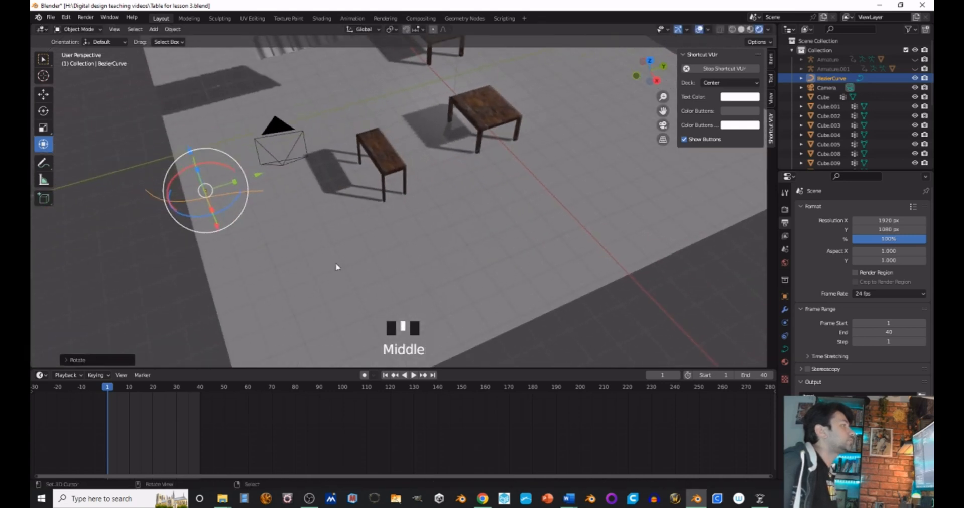
# - Move the rotated curve over the floor, next to the small table and the camera
pyautogui.moveTo(225, 213); pyautogui.dragTo(382, 173)
pyautogui.scroll(-2, 381, 174)
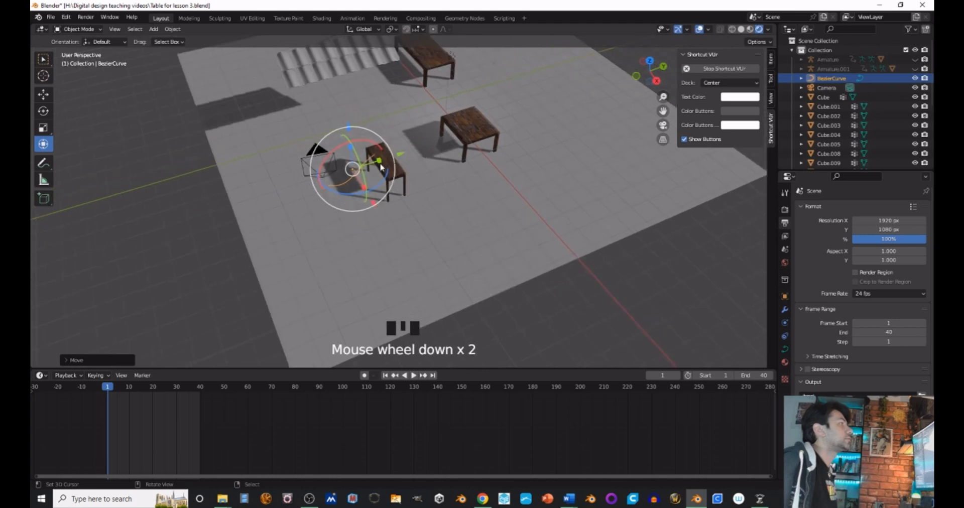
pyautogui.moveTo(381, 173); pyautogui.dragTo(442, 183, button='middle')
pyautogui.moveTo(405, 223); pyautogui.dragTo(411, 226)
# - Switch the viewport to solid shading and scale the Bezier curve up several times so it runs past the tables
pyautogui.press('z')
pyautogui.click(498, 207)
pyautogui.rightClick(399, 202)
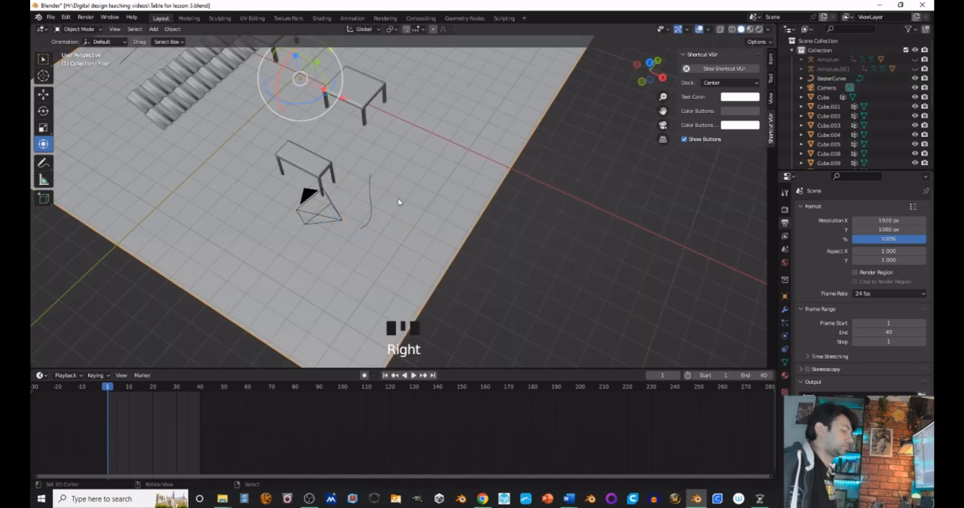
pyautogui.rightClick(369, 203)
pyautogui.press('s')
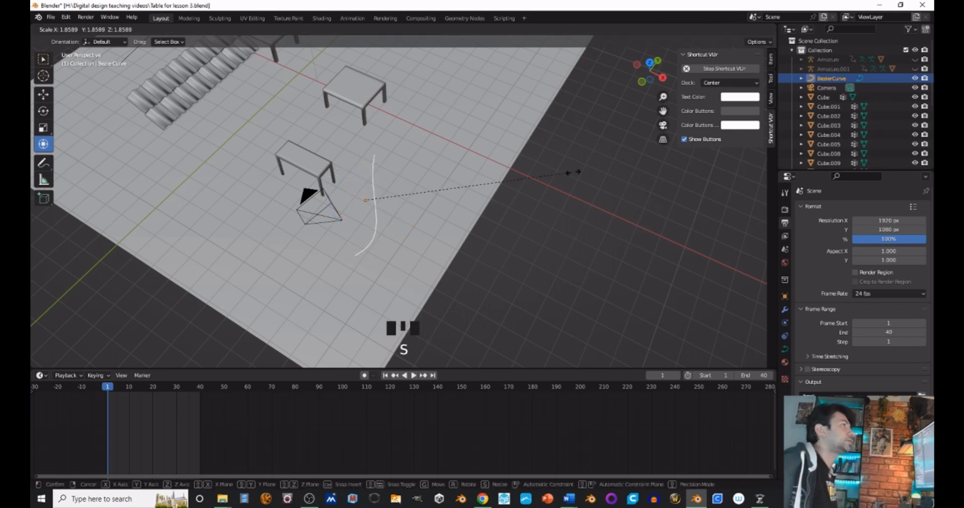
pyautogui.click(145, 162)
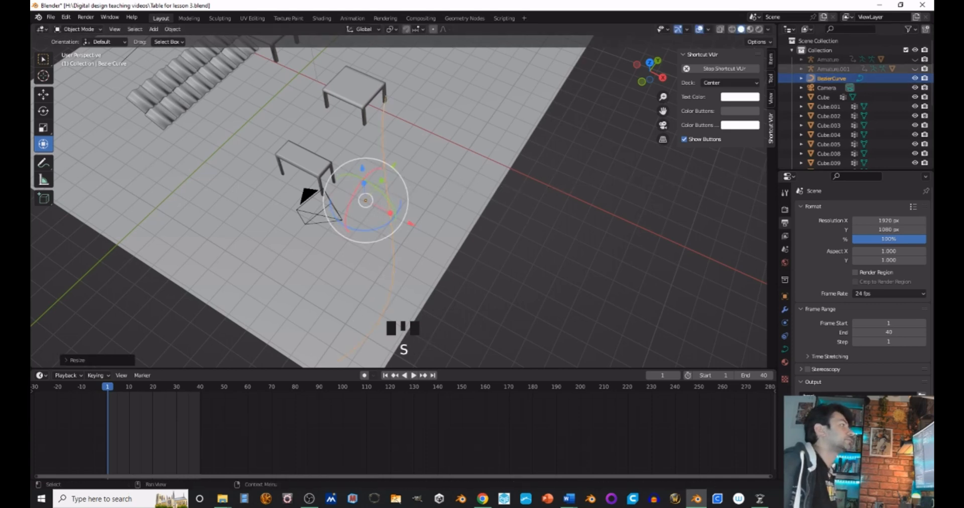
# - Unhide both roof tile armatures in the scene
pyautogui.click(916, 60)
pyautogui.click(916, 69)
pyautogui.moveTo(514, 183); pyautogui.dragTo(429, 153, button='middle')
pyautogui.scroll(-3, 420, 158)
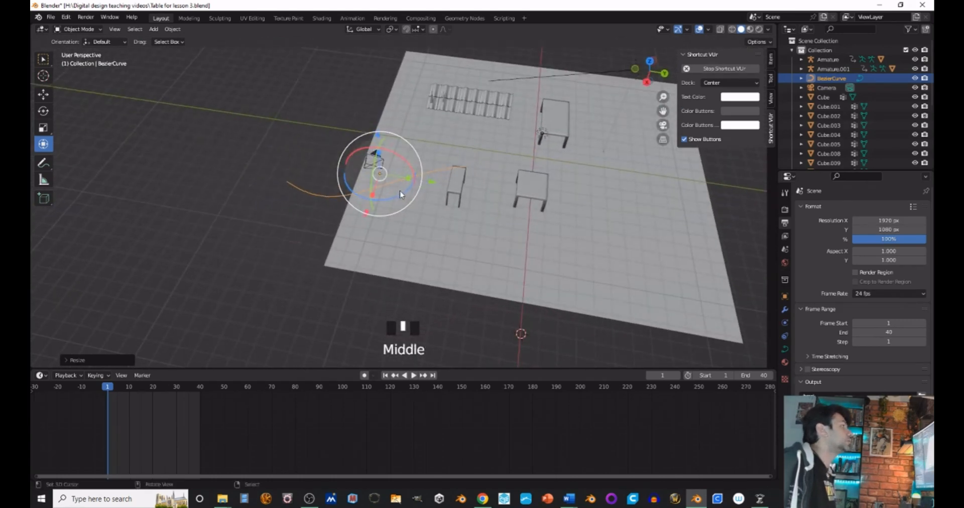
# - Shift the Bezier curve along the Y axis over the floor and enlarge it to span roughly the floor's length
pyautogui.moveTo(409, 187); pyautogui.dragTo(499, 187)
pyautogui.moveTo(500, 187); pyautogui.dragTo(466, 155, button='middle')
pyautogui.moveTo(466, 155); pyautogui.dragTo(465, 161)
pyautogui.click(427, 126)
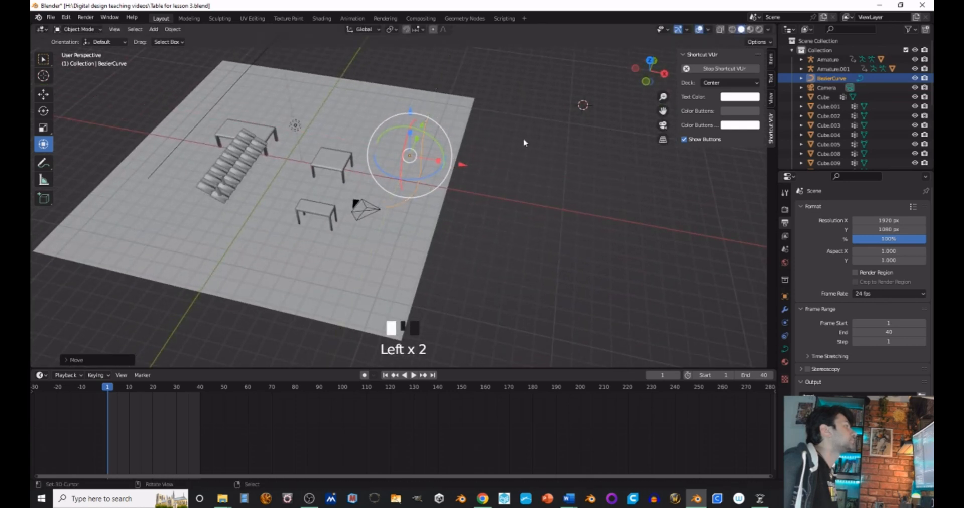
pyautogui.press('s')
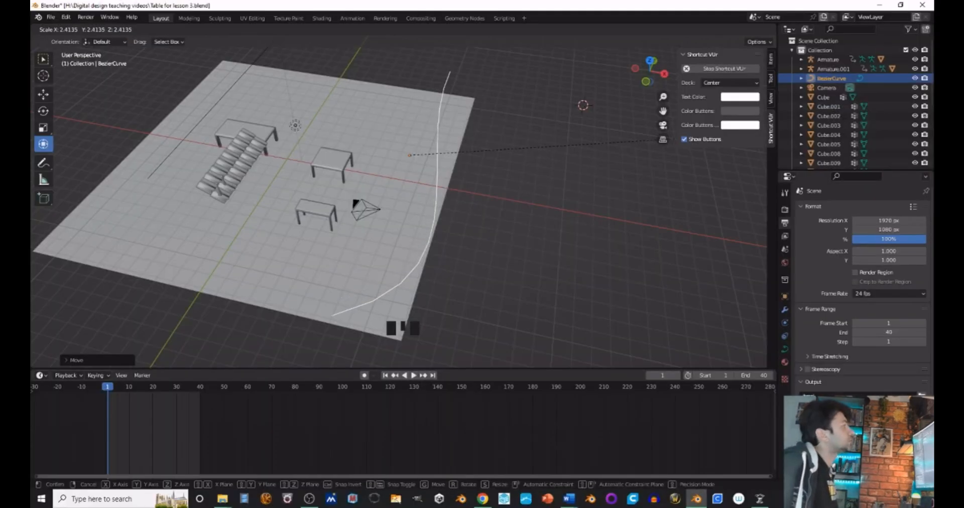
pyautogui.click(653, 140)
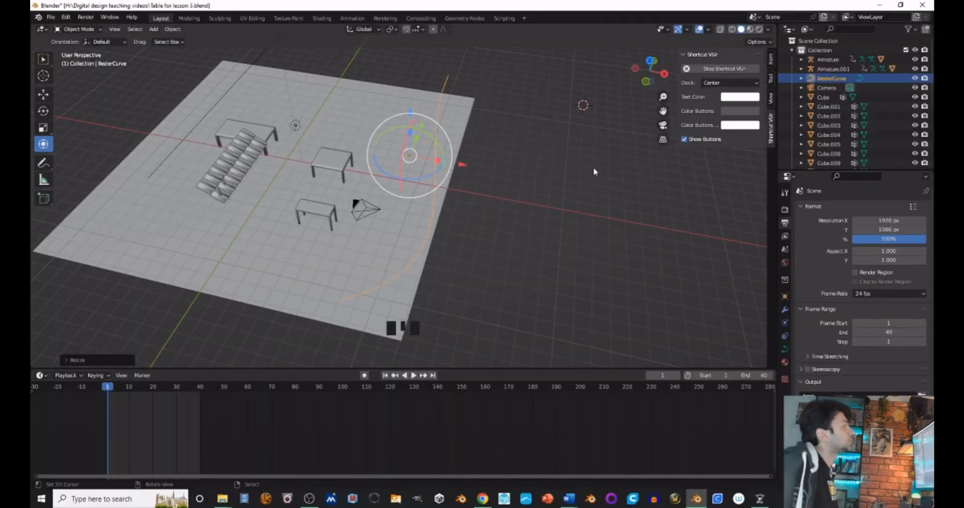
# - Enter Edit Mode on the Bezier curve and move the end point nearest the camera to the camera's position
pyautogui.moveTo(477, 130); pyautogui.dragTo(380, 125, button='middle')
pyautogui.click(78, 30)
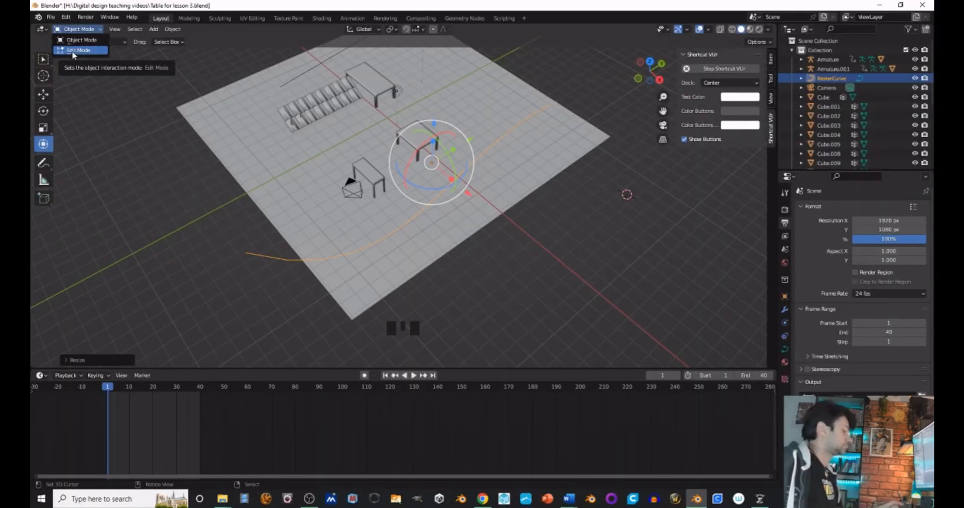
pyautogui.click(73, 51)
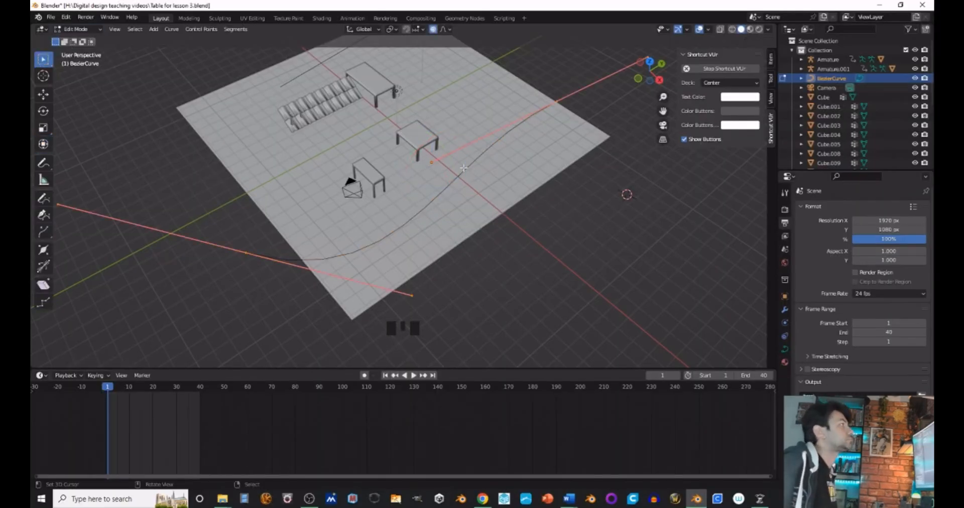
pyautogui.scroll(-2, 464, 168)
pyautogui.moveTo(464, 168); pyautogui.dragTo(427, 160, button='middle')
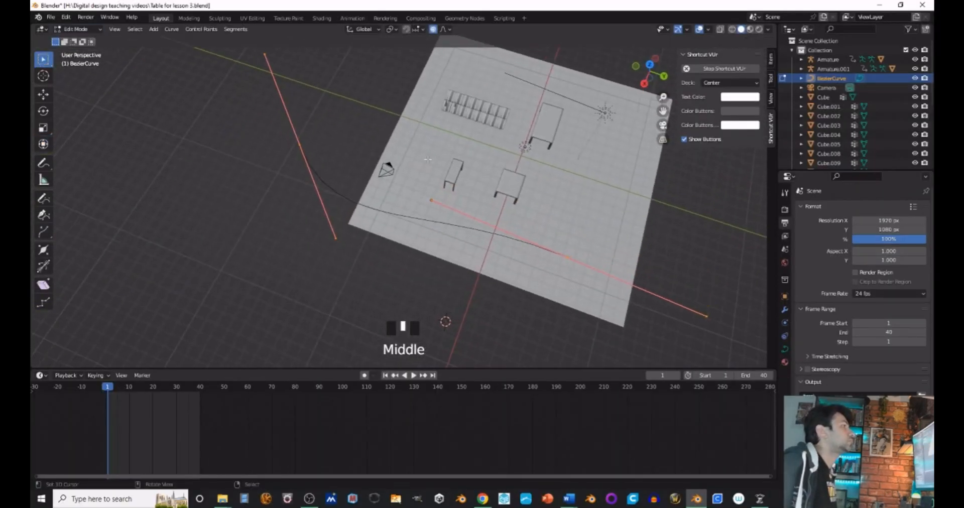
pyautogui.rightClick(303, 142)
pyautogui.click(43, 144)
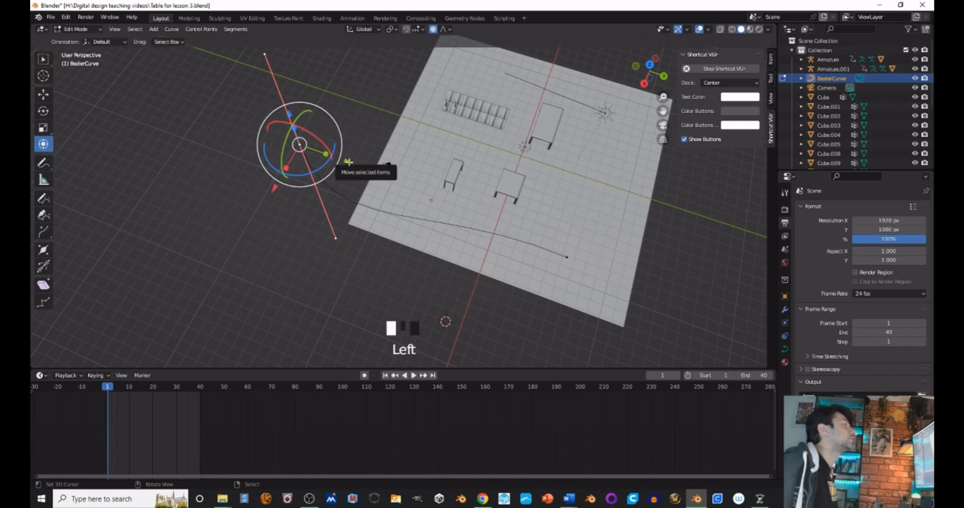
pyautogui.moveTo(355, 160); pyautogui.dragTo(418, 164)
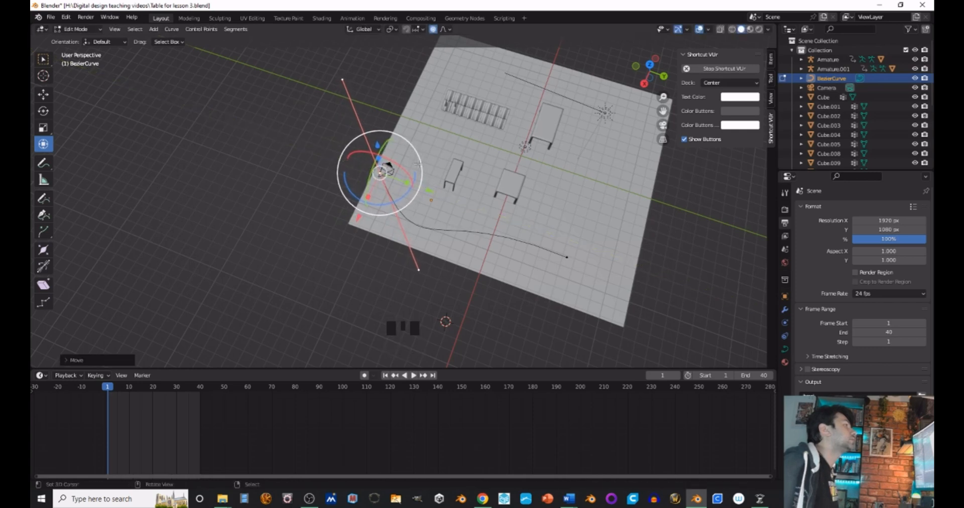
pyautogui.moveTo(380, 210); pyautogui.dragTo(362, 222)
# - Fine-tune the curve's end point from the side so it lines up with the camera
pyautogui.moveTo(485, 173); pyautogui.dragTo(411, 125, button='middle')
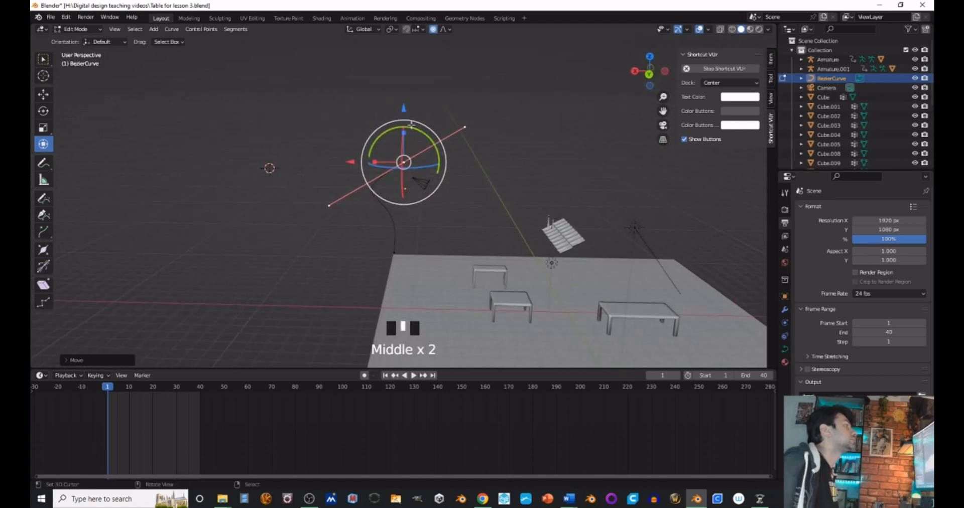
pyautogui.moveTo(411, 123); pyautogui.dragTo(411, 122)
pyautogui.moveTo(352, 176); pyautogui.dragTo(361, 178)
pyautogui.moveTo(361, 177); pyautogui.dragTo(411, 132, button='middle')
pyautogui.moveTo(408, 132); pyautogui.dragTo(413, 133)
pyautogui.moveTo(531, 170); pyautogui.dragTo(357, 280, button='middle')
# - Move the curve's opposite end point across the floor and raise it high above the scene
pyautogui.scroll(-2, 482, 191)
pyautogui.scroll(-2, 467, 206)
pyautogui.press('super+Print')
pyautogui.scroll(2, 282, 323)
pyautogui.keyDown('shift'); pyautogui.moveTo(281, 323); pyautogui.dragTo(239, 169, button='middle'); pyautogui.keyUp('shift')
pyautogui.rightClick(525, 262)
pyautogui.scroll(-4, 505, 214)
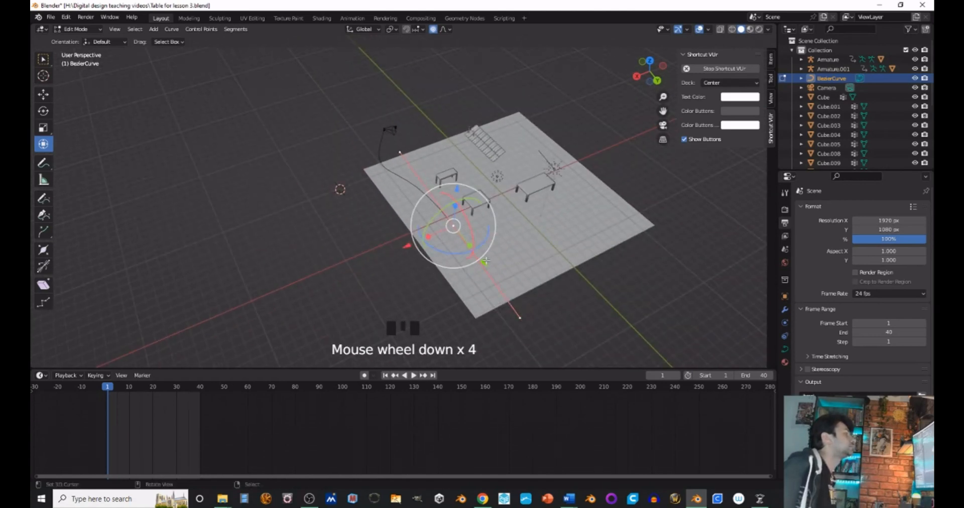
pyautogui.moveTo(485, 260); pyautogui.dragTo(545, 235)
pyautogui.moveTo(432, 273); pyautogui.dragTo(532, 228)
pyautogui.moveTo(539, 220); pyautogui.dragTo(548, 153, button='middle')
pyautogui.moveTo(547, 153); pyautogui.dragTo(562, 34)
# - Check the reshaped curve's path around the tables and return to Object Mode
pyautogui.moveTo(514, 203)
pyautogui.mouseDown(button='middle')
pyautogui.moveTo(510, 153)
pyautogui.moveTo(476, 243)
pyautogui.moveTo(506, 201)
pyautogui.mouseUp(button='middle')
pyautogui.scroll(3, 476, 243)
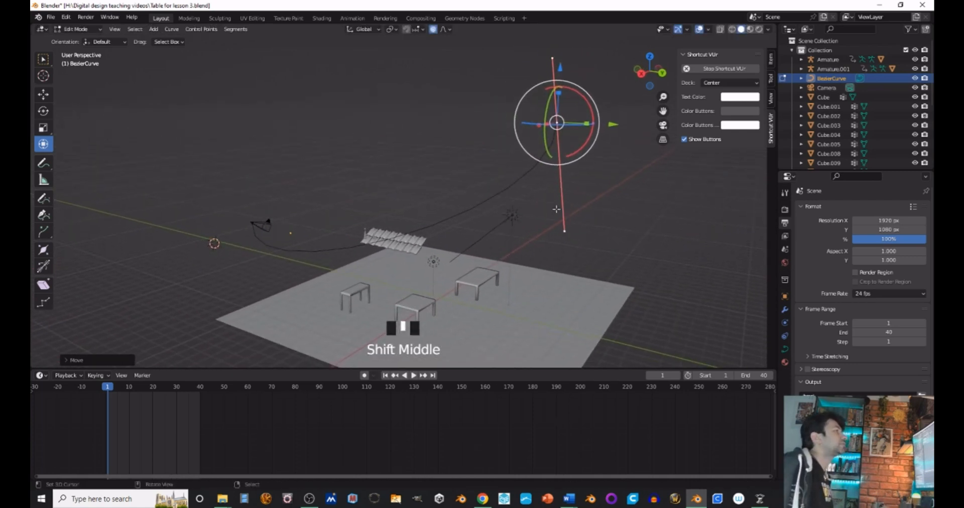
pyautogui.press('super')
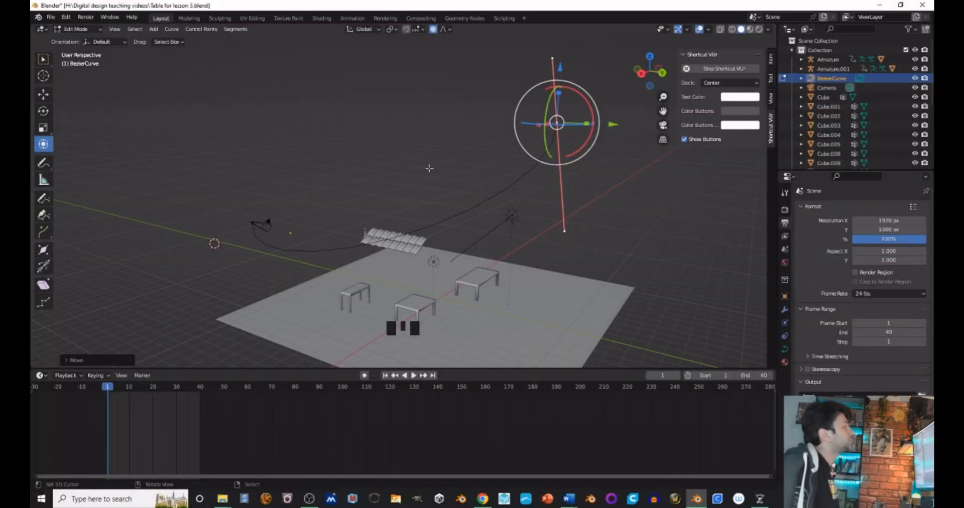
pyautogui.moveTo(329, 207); pyautogui.dragTo(487, 244, button='middle')
pyautogui.moveTo(396, 261); pyautogui.dragTo(497, 198, button='middle')
pyautogui.scroll(-3, 452, 166)
pyautogui.click(73, 29)
pyautogui.click(78, 40)
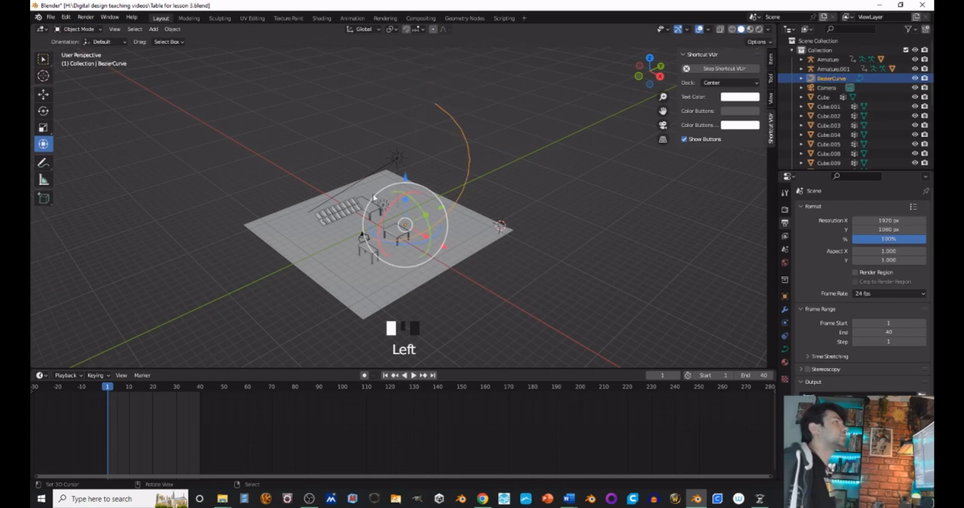
pyautogui.click(87, 29)
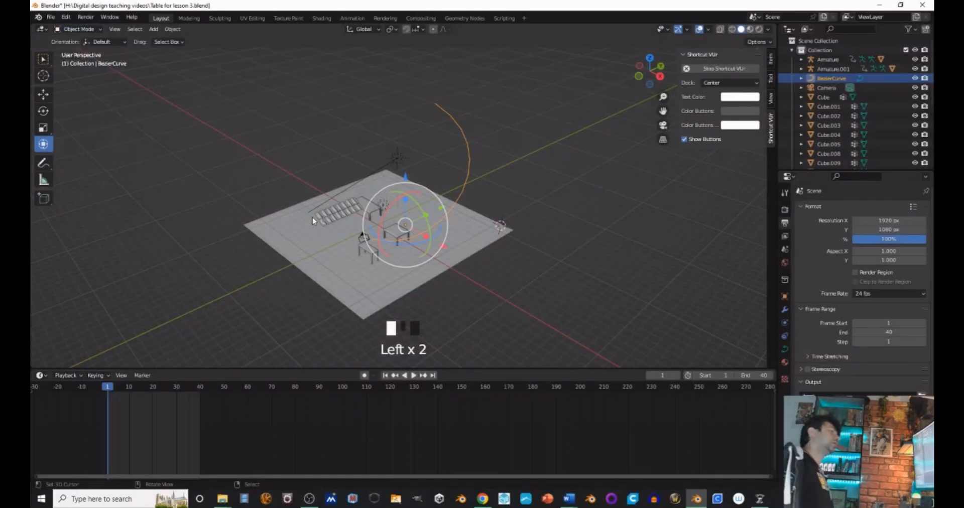
# - Select the camera, open its object constraints and clear its location
pyautogui.moveTo(361, 150); pyautogui.dragTo(420, 215, button='middle')
pyautogui.rightClick(421, 215)
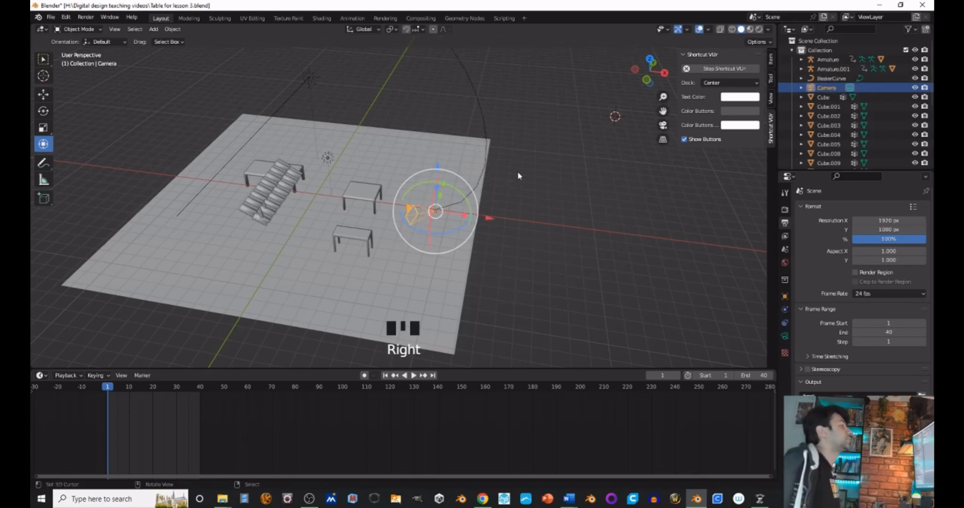
pyautogui.moveTo(519, 176); pyautogui.dragTo(604, 202, button='middle')
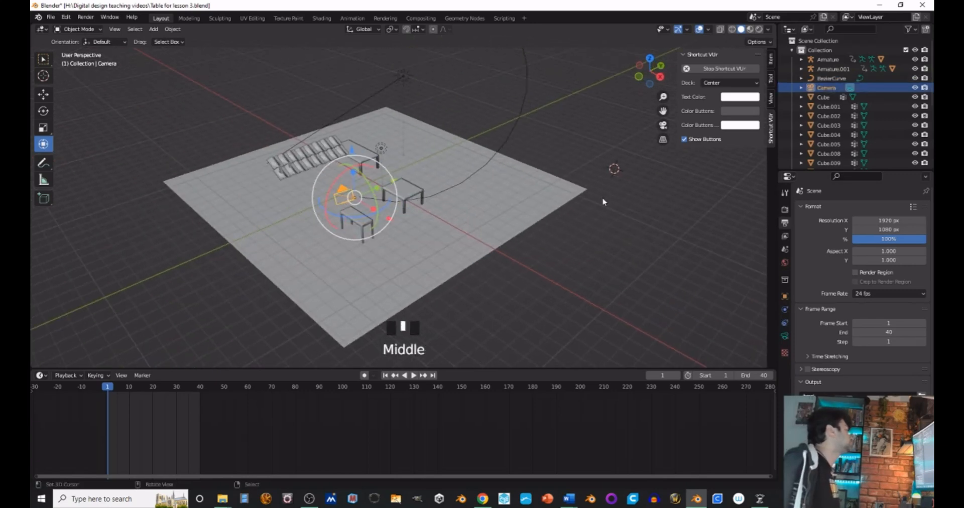
pyautogui.click(785, 323)
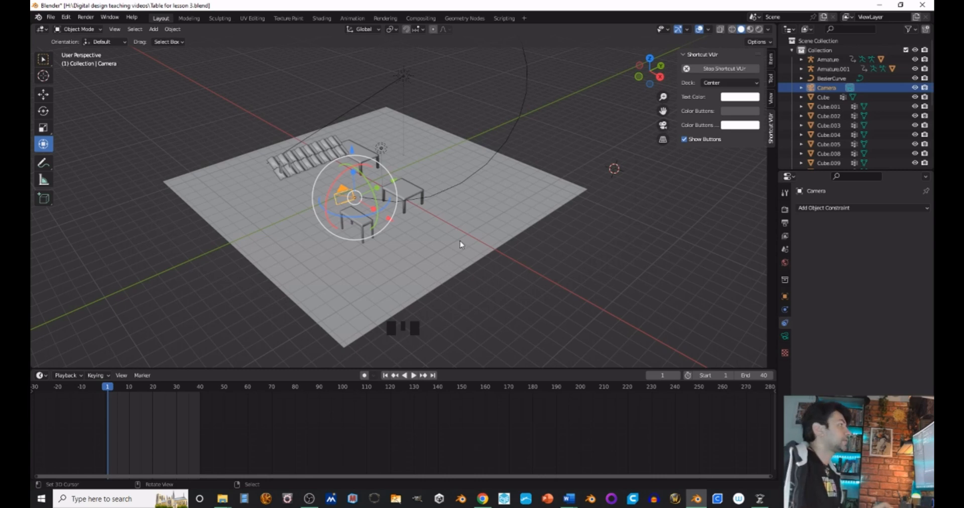
pyautogui.hotkey('alt', 'g')
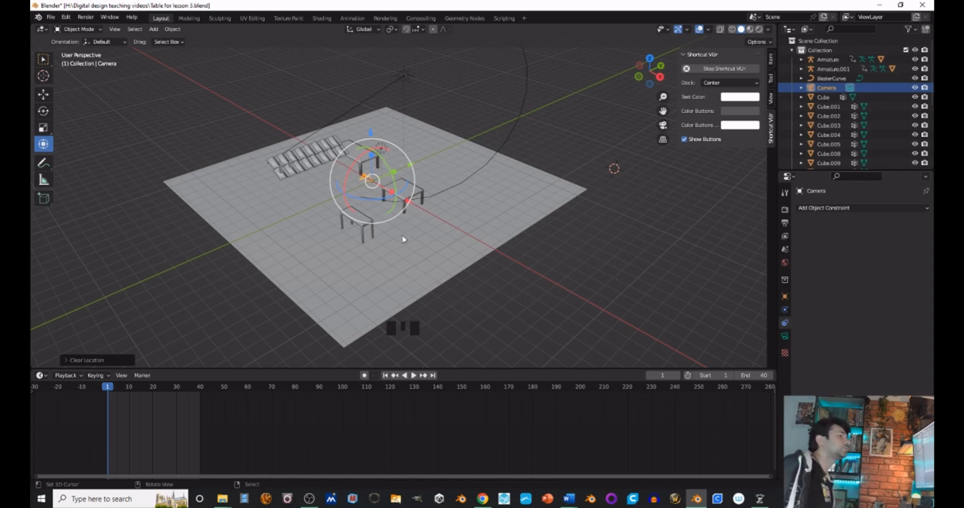
# - Add a Follow Path constraint to the camera with BezierCurve as its target
pyautogui.click(847, 212)
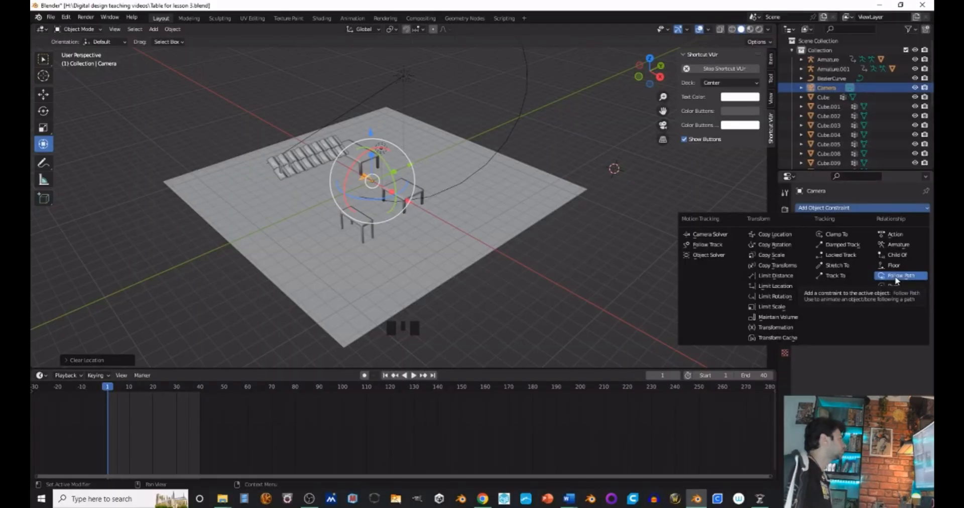
pyautogui.click(897, 276)
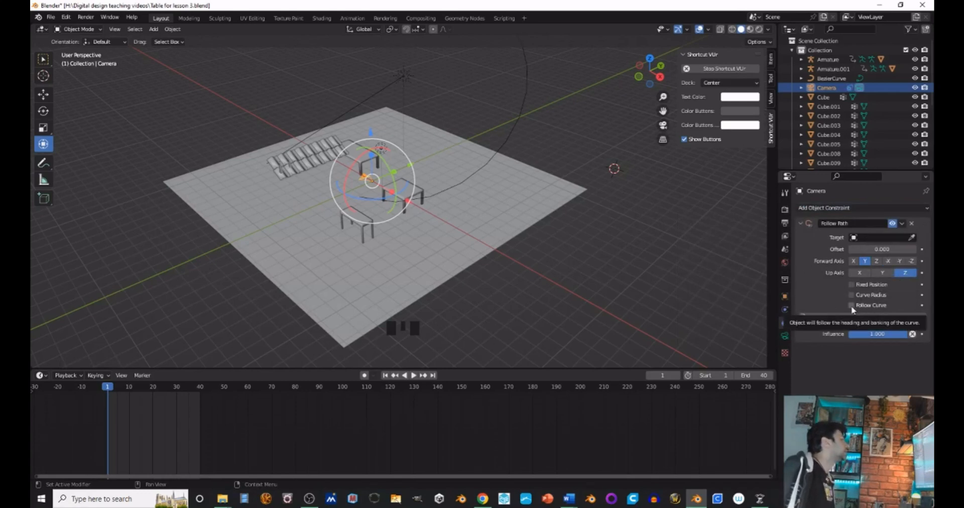
pyautogui.click(913, 238)
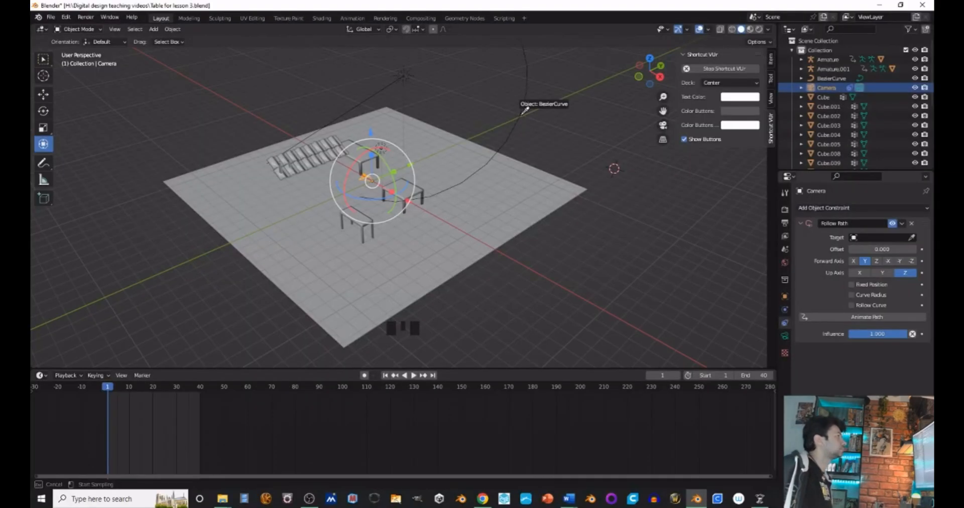
pyautogui.click(522, 114)
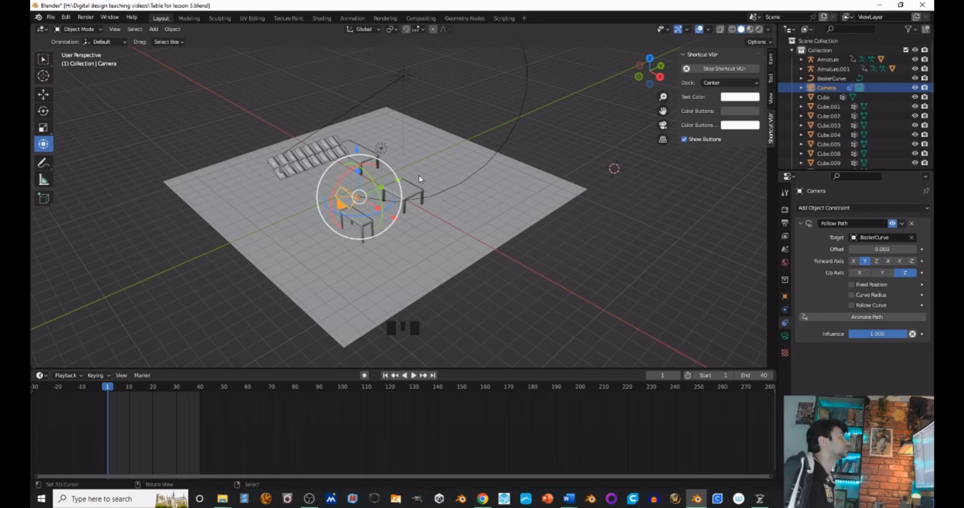
pyautogui.moveTo(376, 193); pyautogui.dragTo(448, 189, button='middle')
pyautogui.scroll(3, 452, 185)
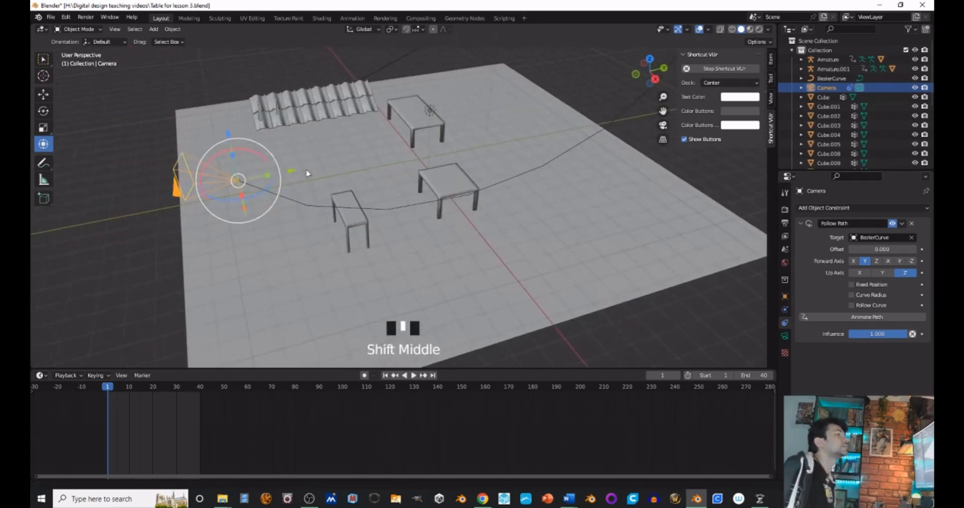
# - Enable Follow Curve on the camera's Follow Path constraint
pyautogui.keyDown('shift'); pyautogui.moveTo(307, 174); pyautogui.dragTo(457, 161, button='middle'); pyautogui.keyUp('shift')
pyautogui.scroll(3, 395, 149)
pyautogui.scroll(-1, 459, 163)
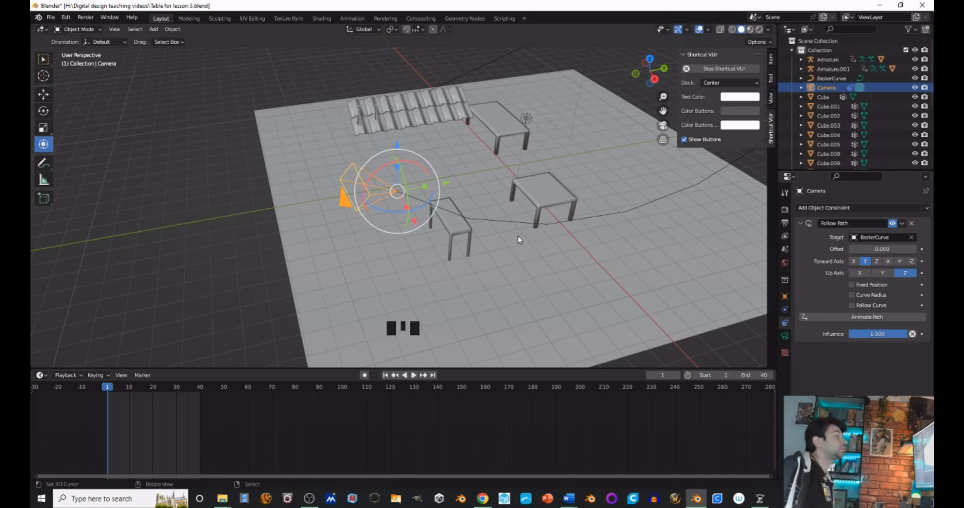
pyautogui.click(852, 308)
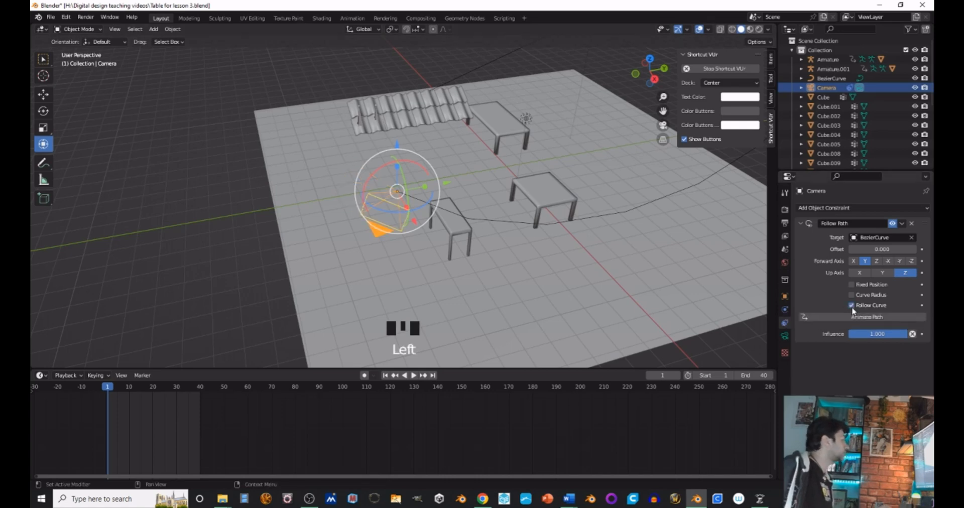
pyautogui.press('super')
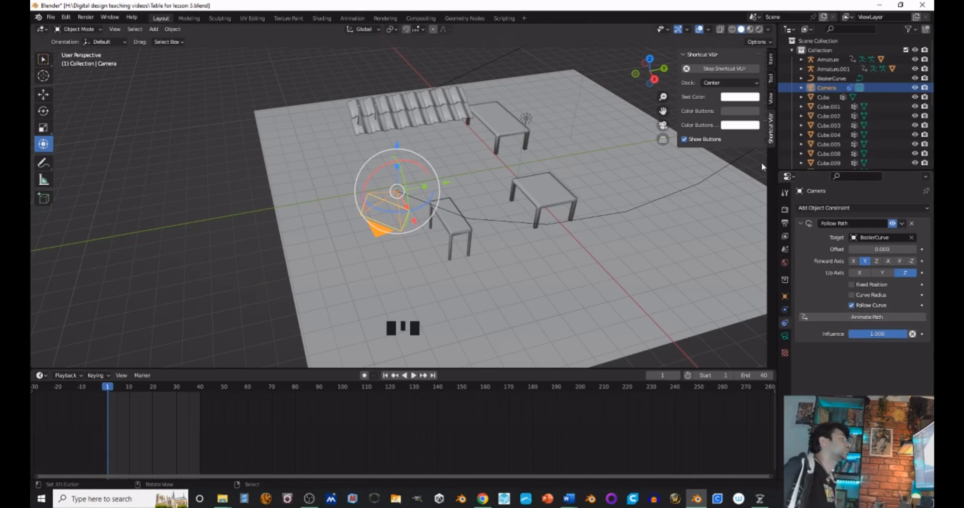
# - Add a Track To constraint to the camera with the roof tile Cube.007 as its target
pyautogui.click(907, 206)
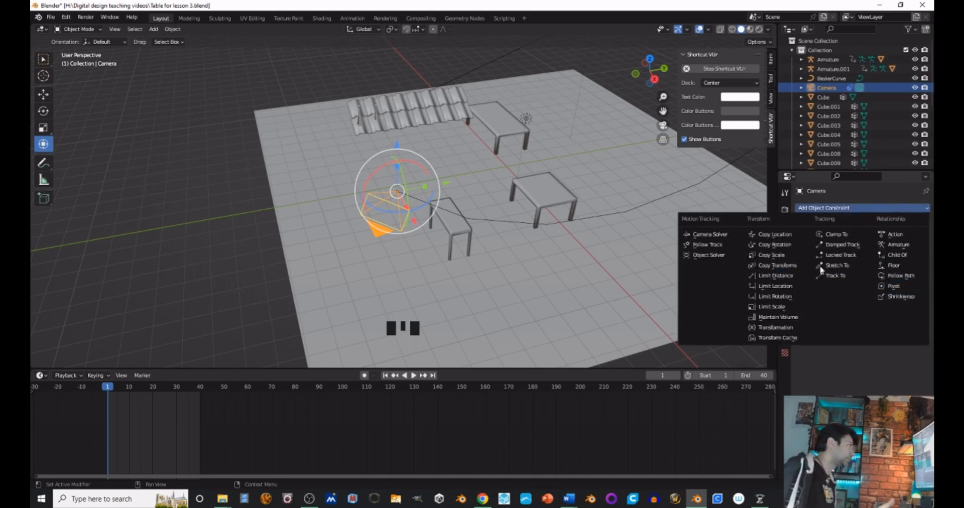
pyautogui.click(901, 275)
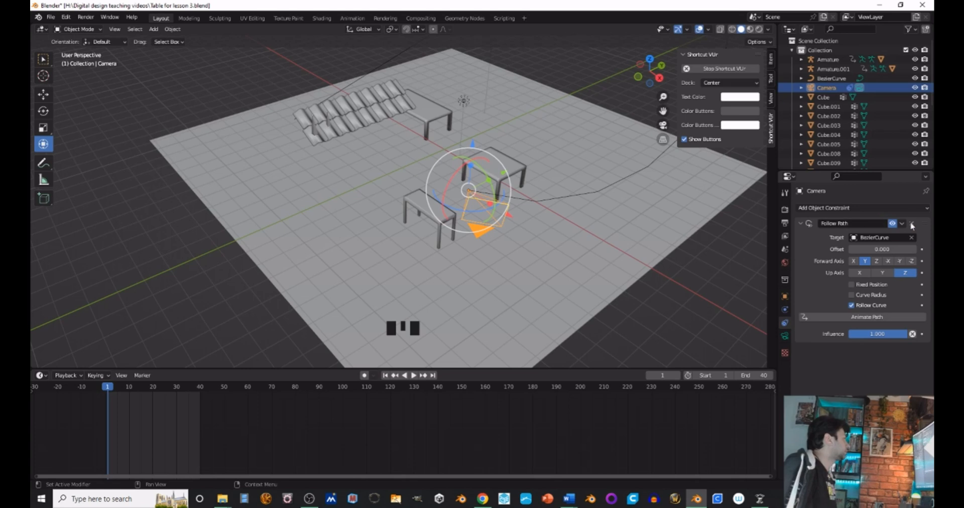
pyautogui.click(910, 209)
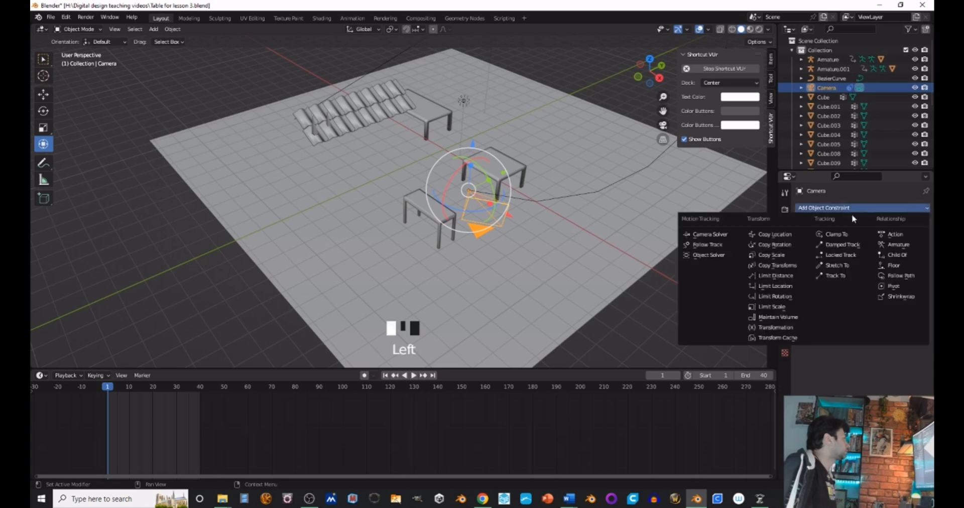
pyautogui.click(838, 275)
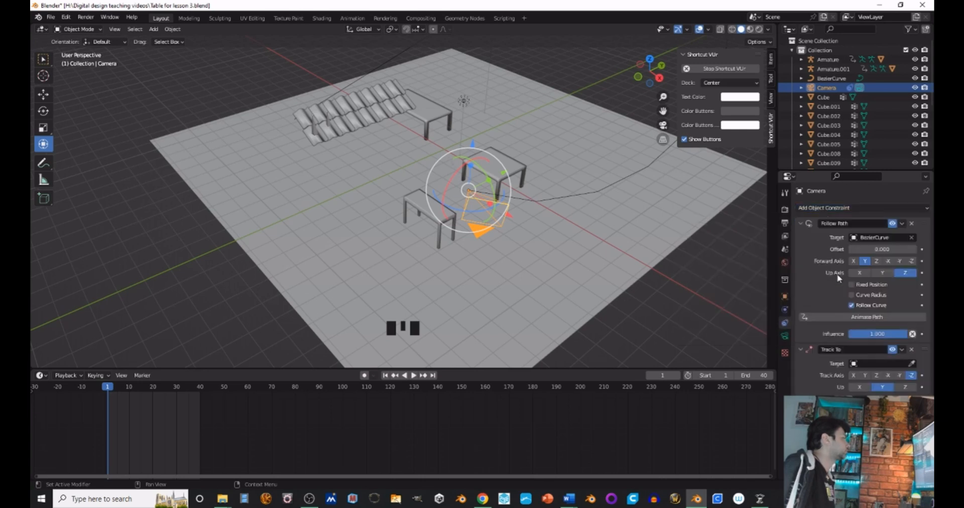
pyautogui.click(912, 364)
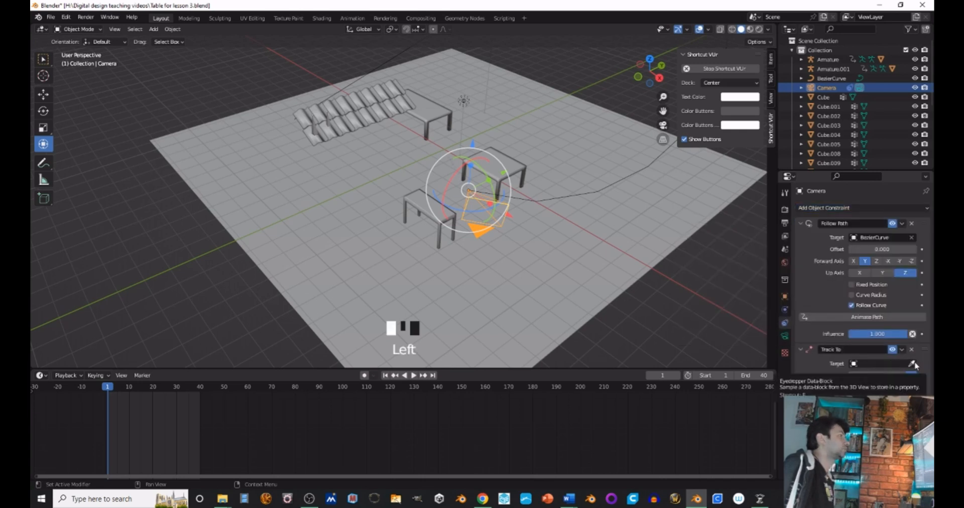
pyautogui.click(321, 136)
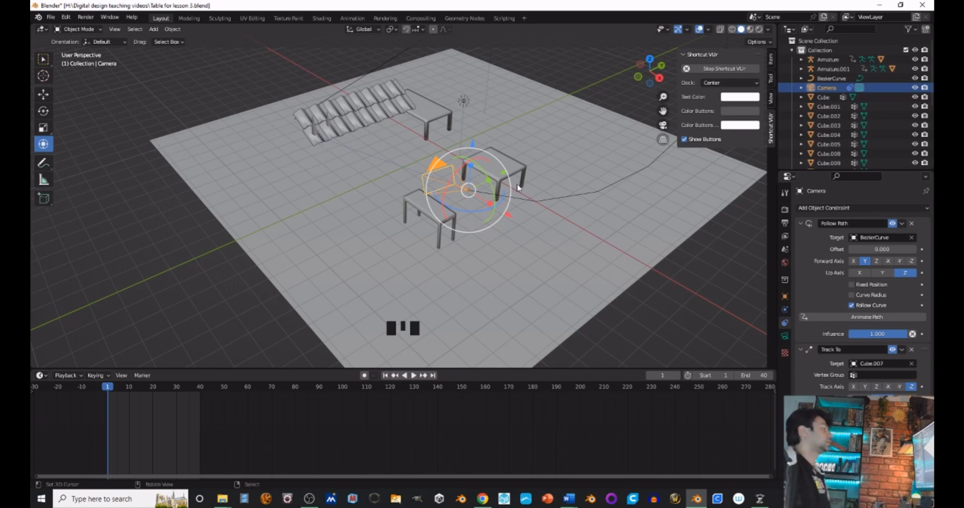
pyautogui.click(823, 208)
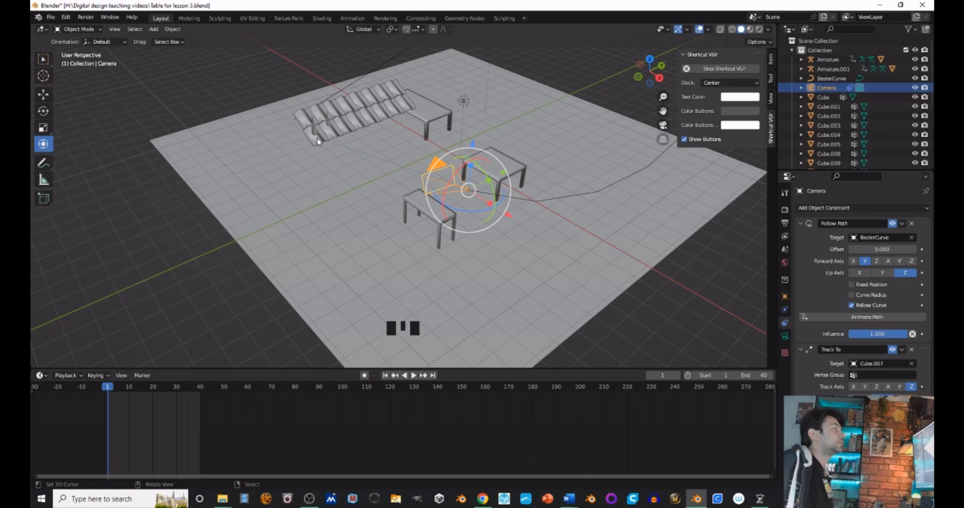
pyautogui.press('Delete')
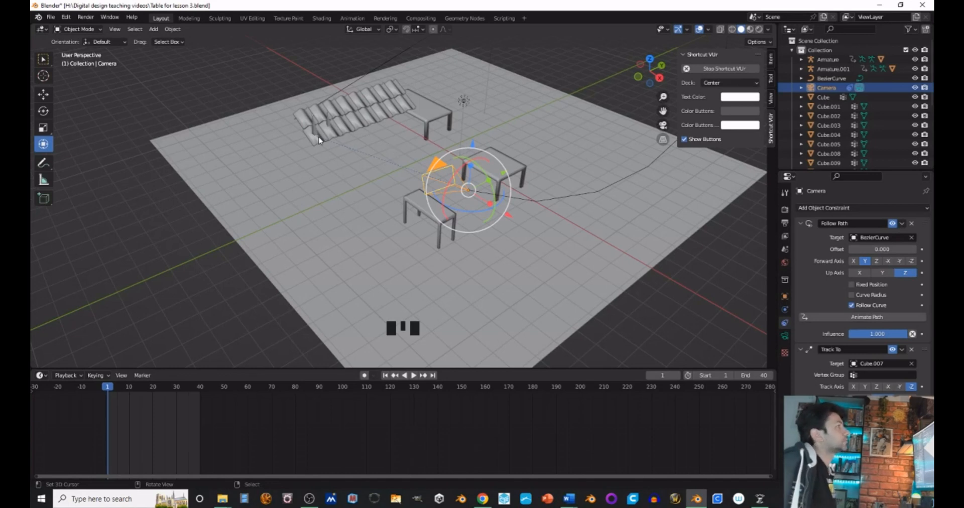
pyautogui.rightClick(319, 144)
pyautogui.rightClick(455, 179)
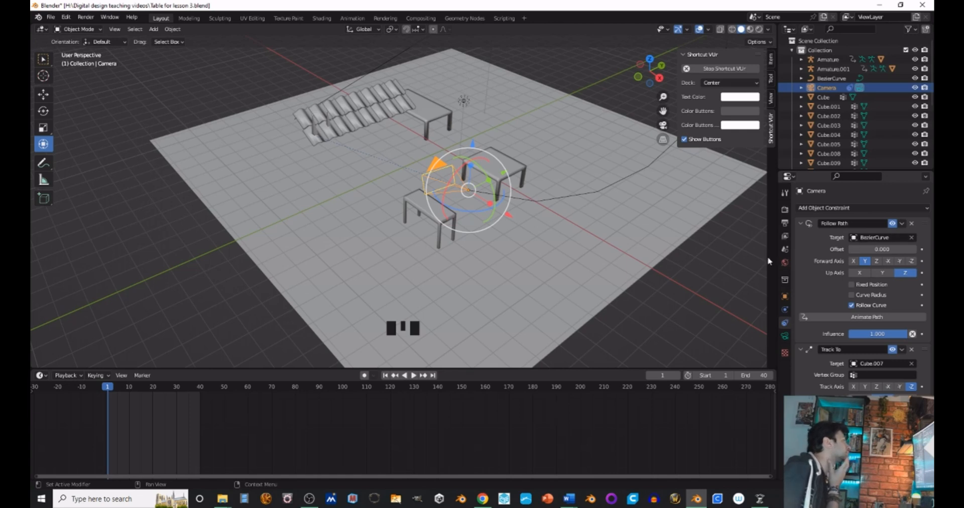
# - Play the animation to check how the camera moves near the start of the curve, and stop it
pyautogui.moveTo(560, 198); pyautogui.dragTo(514, 201, button='middle')
pyautogui.scroll(-3, 534, 192)
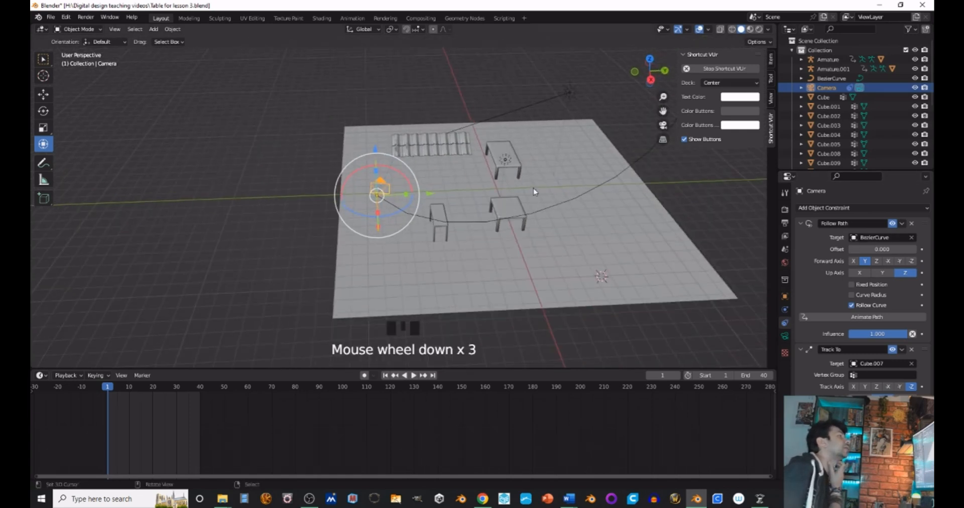
pyautogui.moveTo(607, 156); pyautogui.dragTo(596, 157, button='middle')
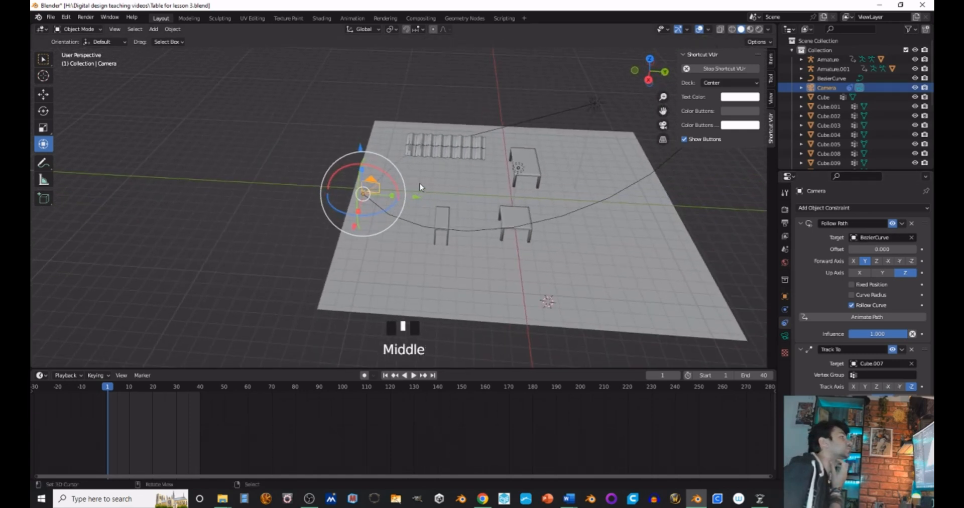
pyautogui.moveTo(421, 188); pyautogui.dragTo(488, 194, button='middle')
pyautogui.click(415, 376)
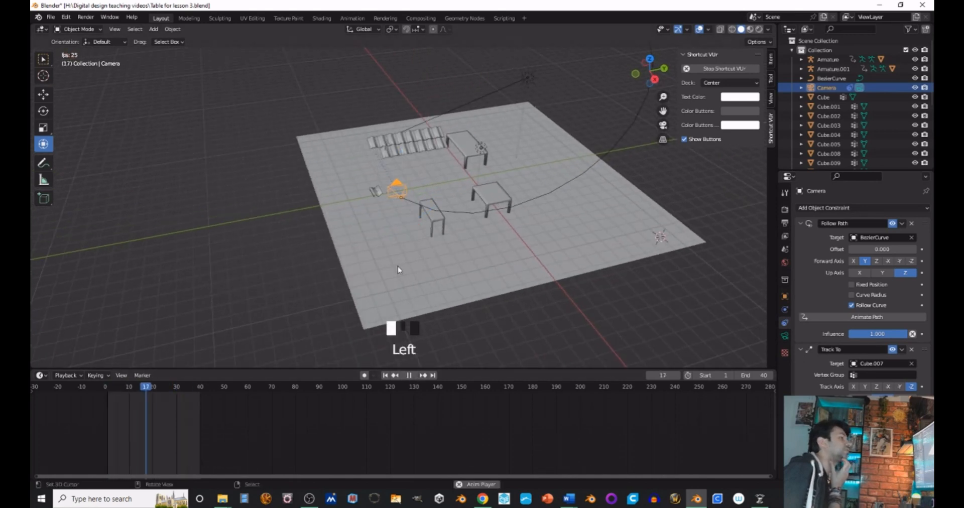
pyautogui.click(408, 376)
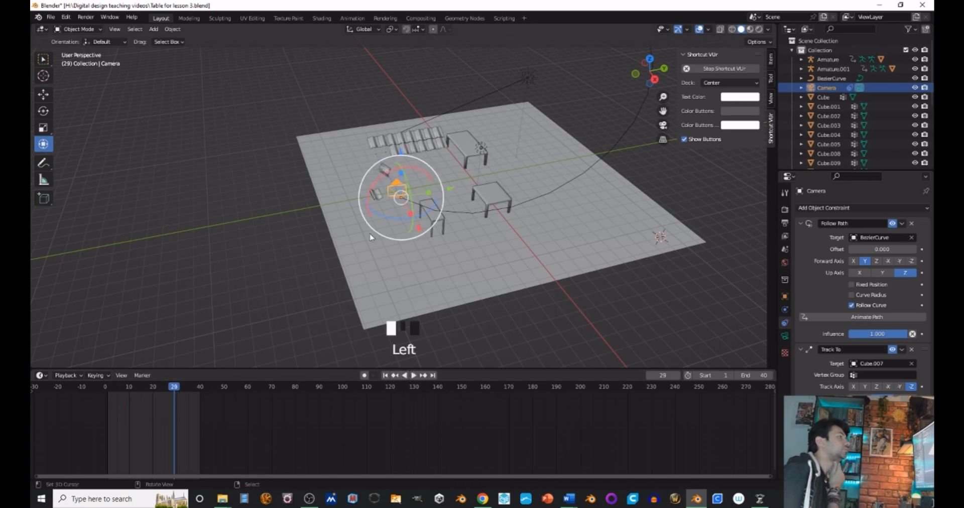
pyautogui.moveTo(399, 213); pyautogui.dragTo(372, 216, button='middle')
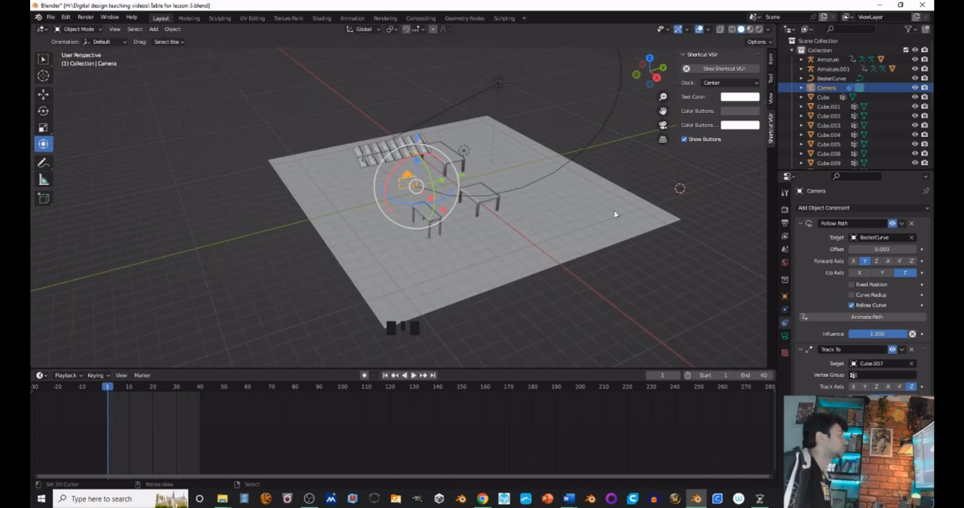
# - Animate the Follow Path constraint's path, play the camera's movement along the curve and return to frame 1
pyautogui.click(872, 318)
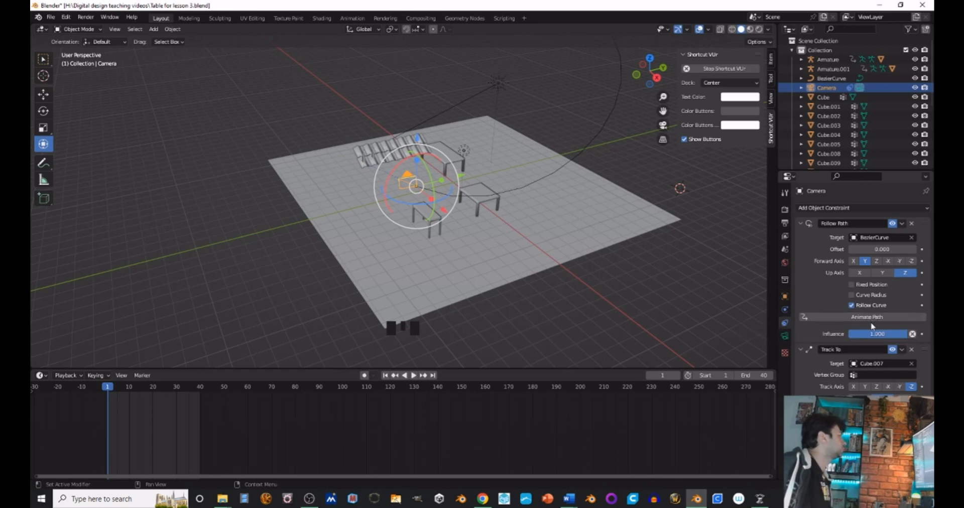
pyautogui.click(414, 377)
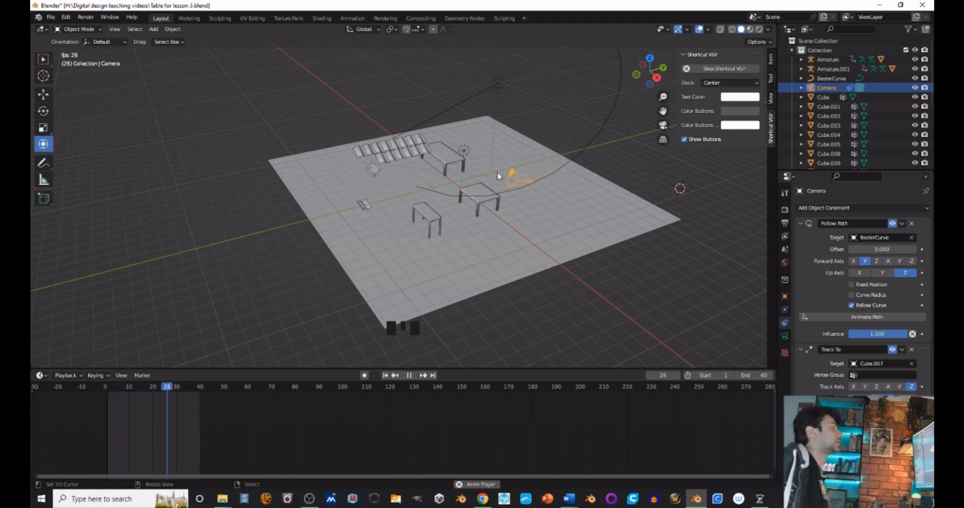
pyautogui.click(410, 376)
pyautogui.click(108, 389)
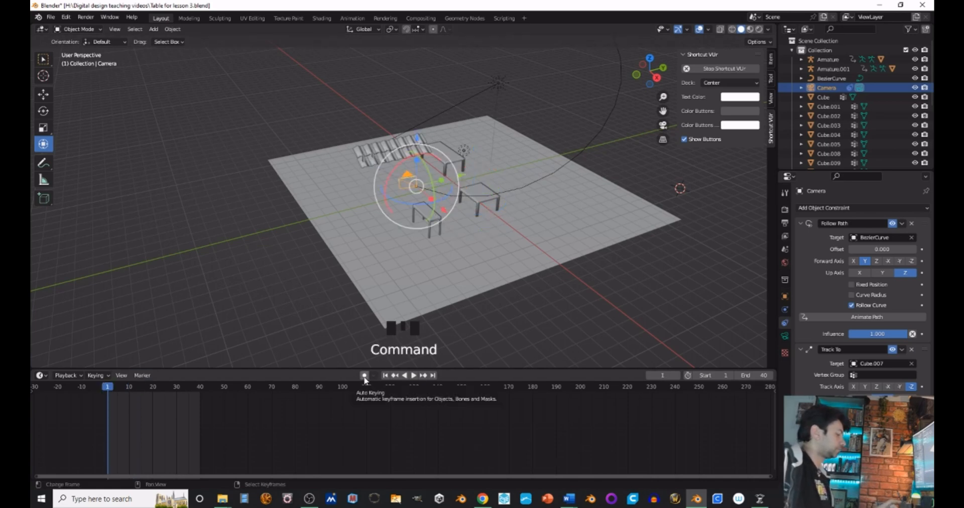
# - Turn on Auto Keying and play the animation to check the camera and falling tiles, stopping at frame 2
pyautogui.press('super+shift+s')
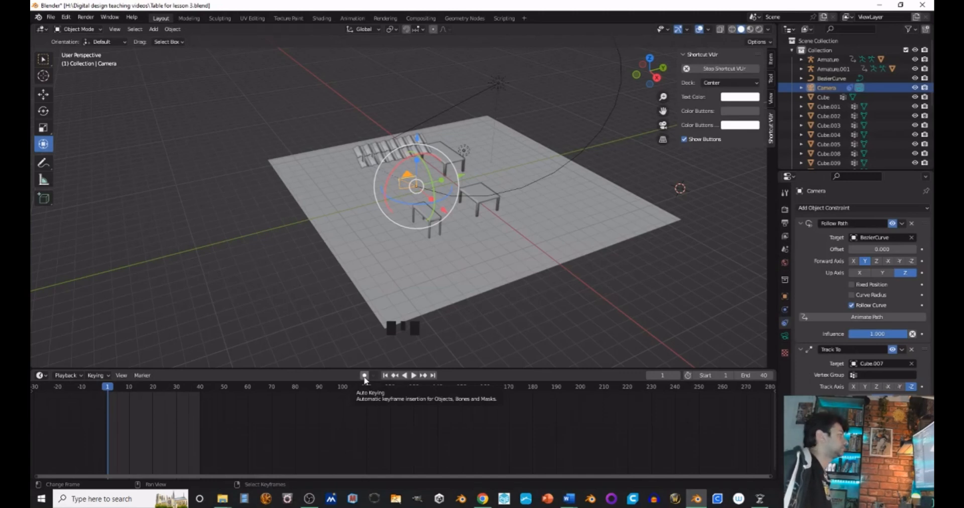
pyautogui.click(365, 376)
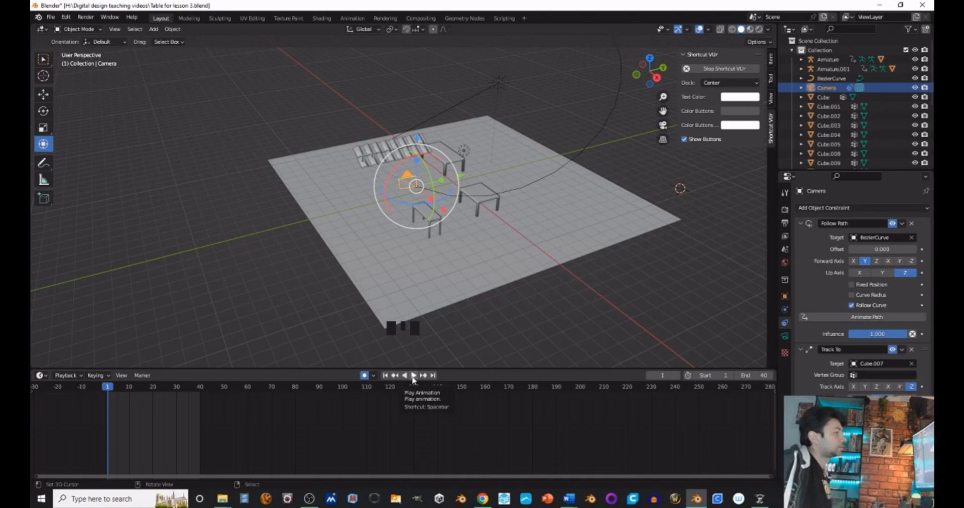
pyautogui.click(413, 376)
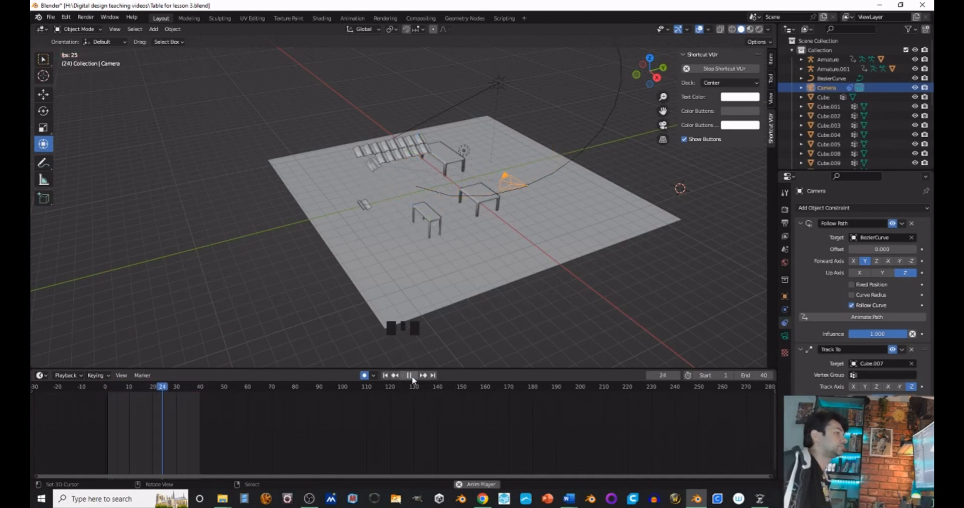
pyautogui.click(409, 376)
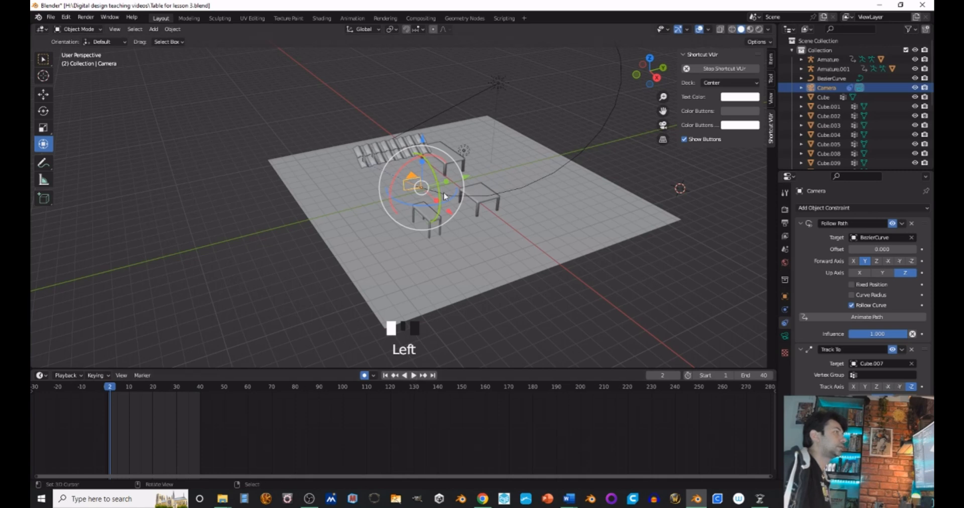
# - Select the two falling roof tiles one after the other, turn off Auto Keying and return to frame 1
pyautogui.rightClick(364, 166)
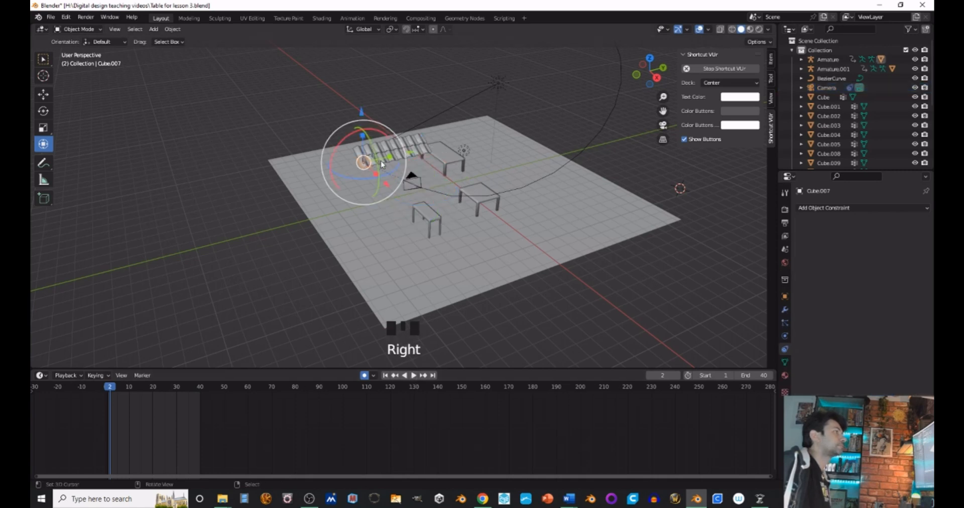
pyautogui.rightClick(375, 165)
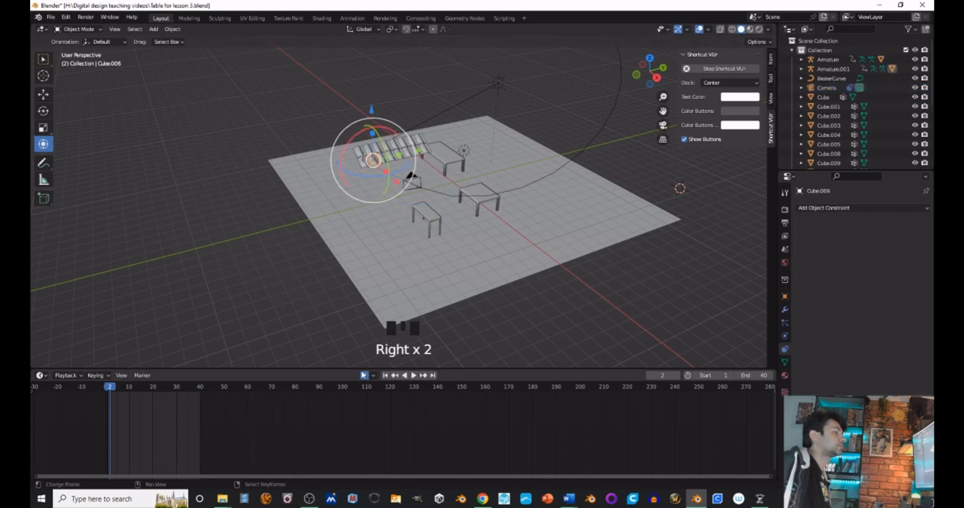
pyautogui.click(364, 375)
pyautogui.click(107, 394)
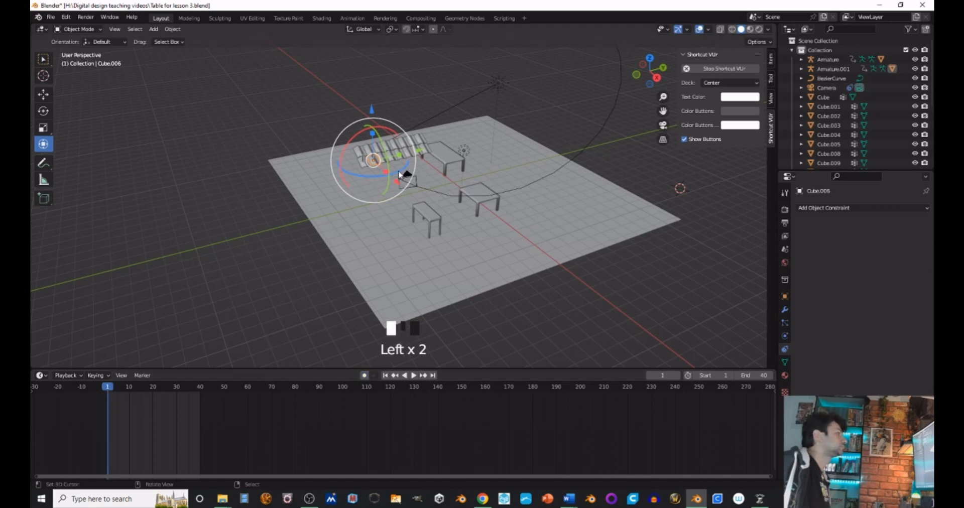
# - Select the camera, render the full animation and close the render window
pyautogui.rightClick(400, 175)
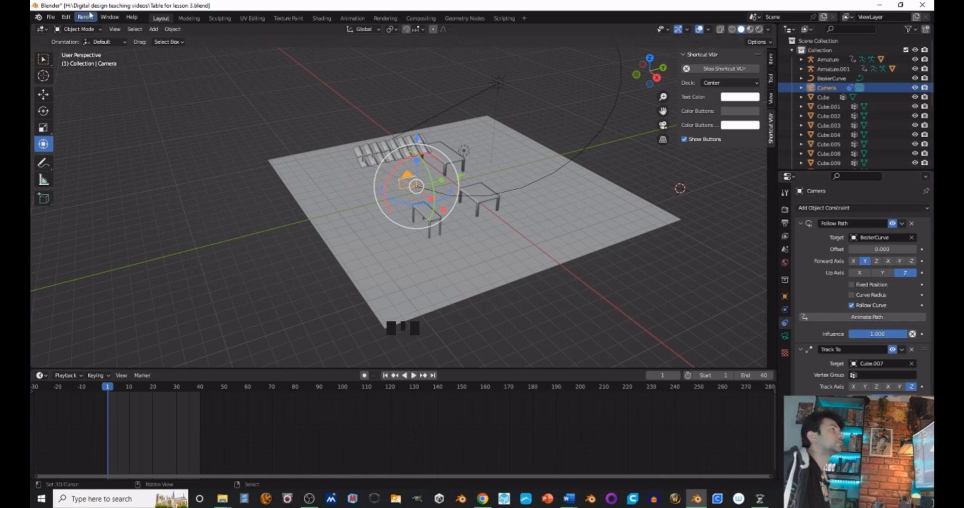
pyautogui.click(87, 17)
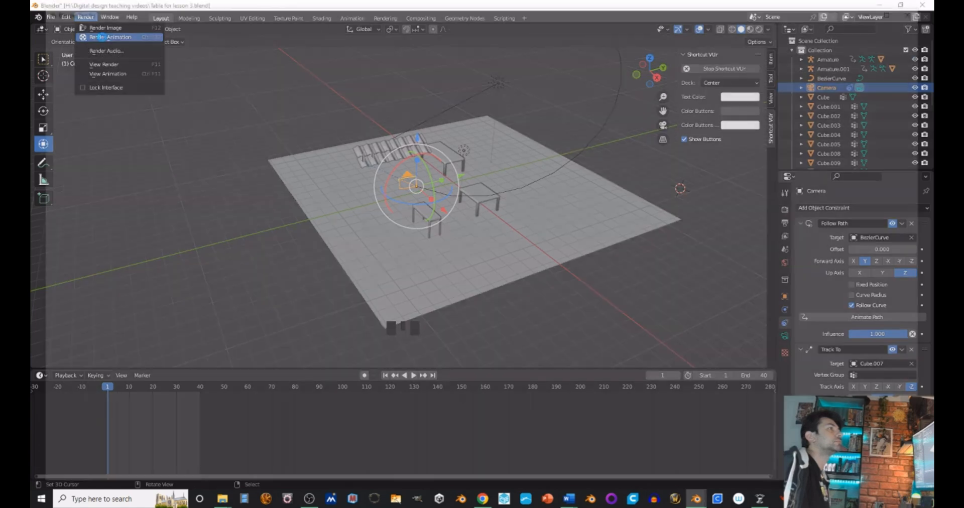
pyautogui.click(103, 38)
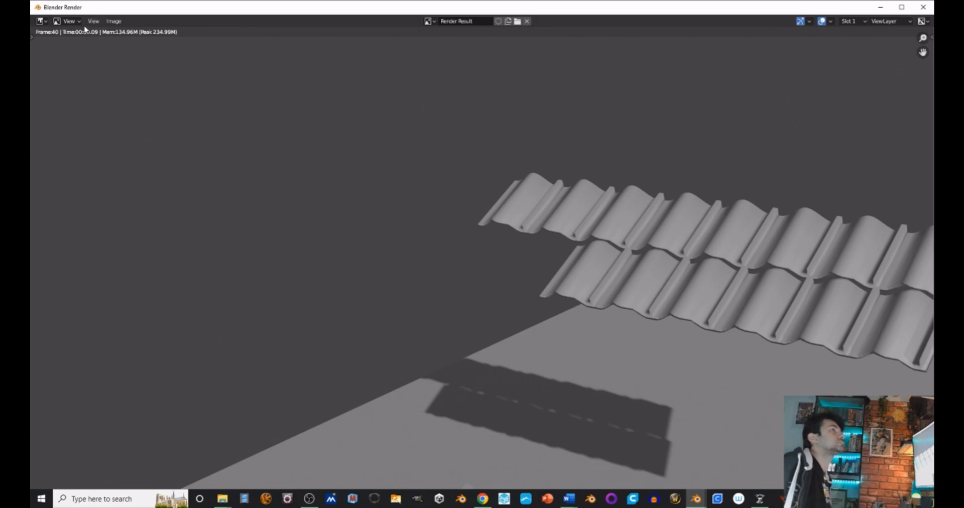
pyautogui.click(123, 22)
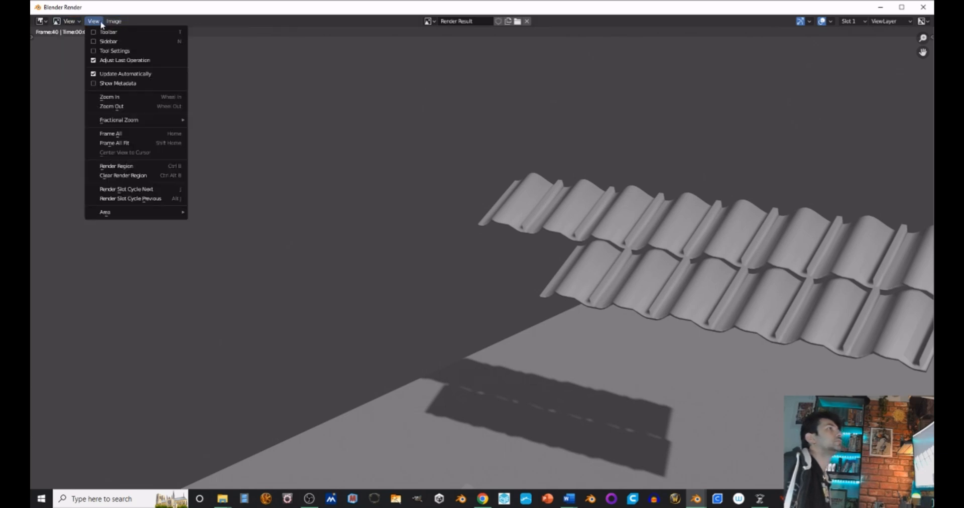
pyautogui.click(924, 7)
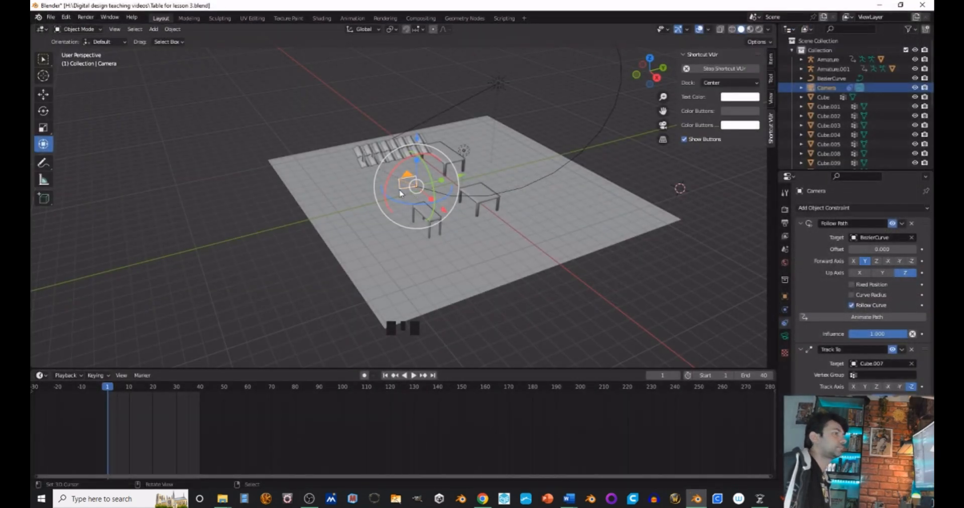
# - Examine from several angles how the camera at the start of the curve faces the roof tiles and tables
pyautogui.scroll(3, 458, 267)
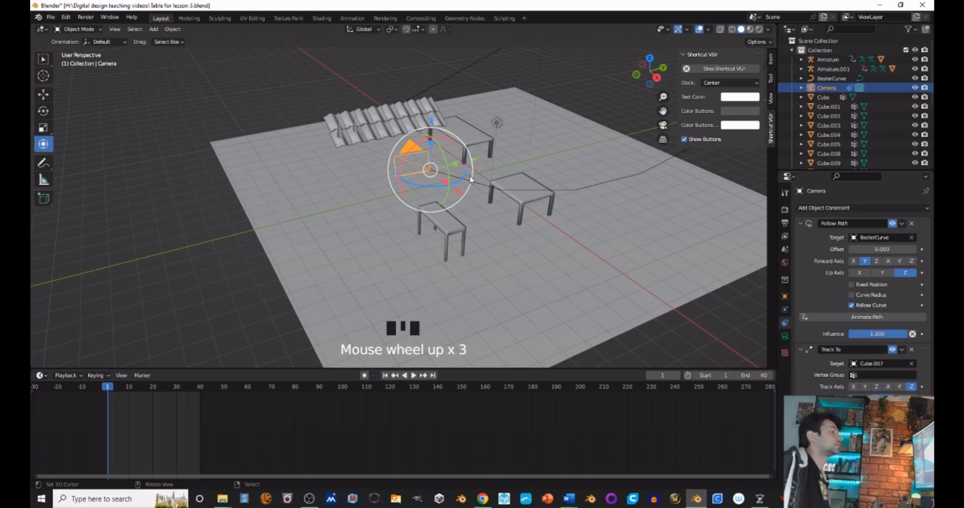
pyautogui.moveTo(471, 180); pyautogui.dragTo(467, 146, button='middle')
pyautogui.scroll(2, 397, 187)
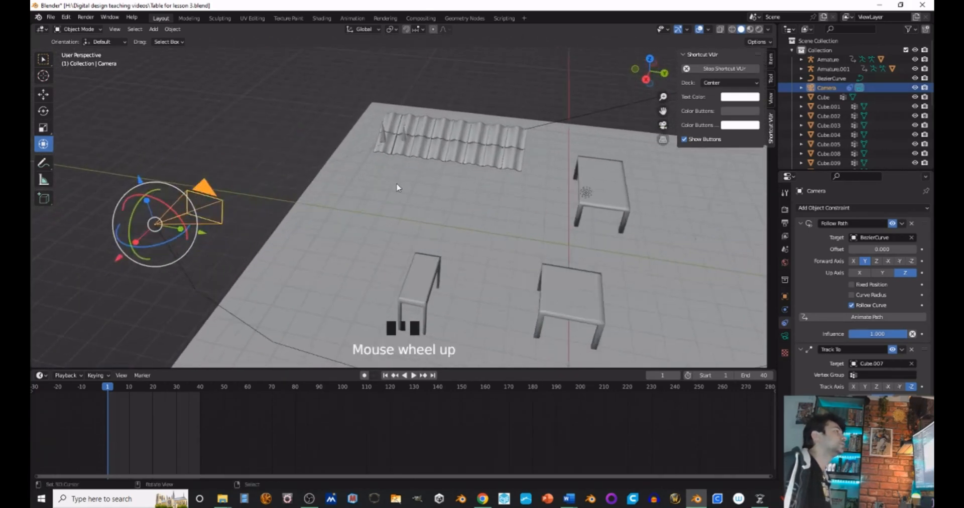
pyautogui.moveTo(397, 187); pyautogui.dragTo(366, 236, button='middle')
pyautogui.scroll(-2, 348, 172)
pyautogui.scroll(-1, 373, 245)
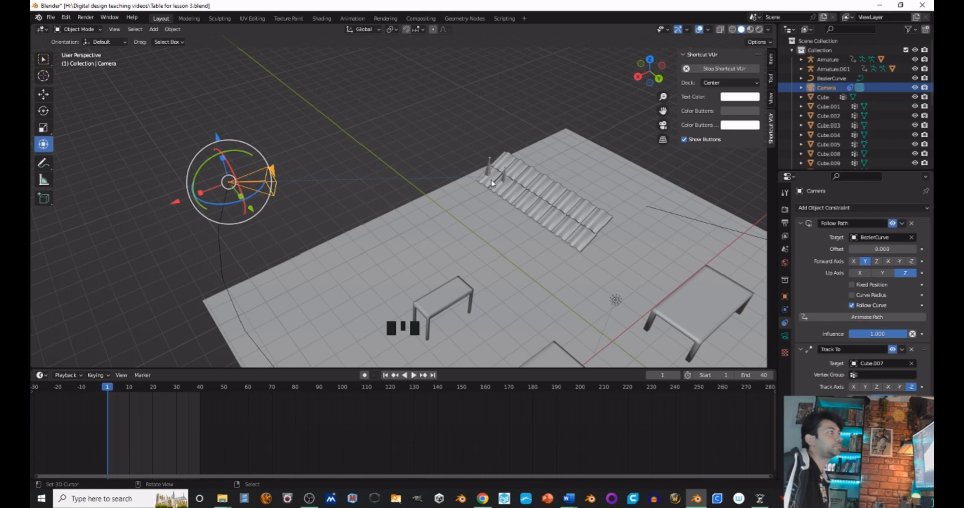
pyautogui.moveTo(269, 173); pyautogui.dragTo(454, 219, button='middle')
pyautogui.scroll(-2, 388, 224)
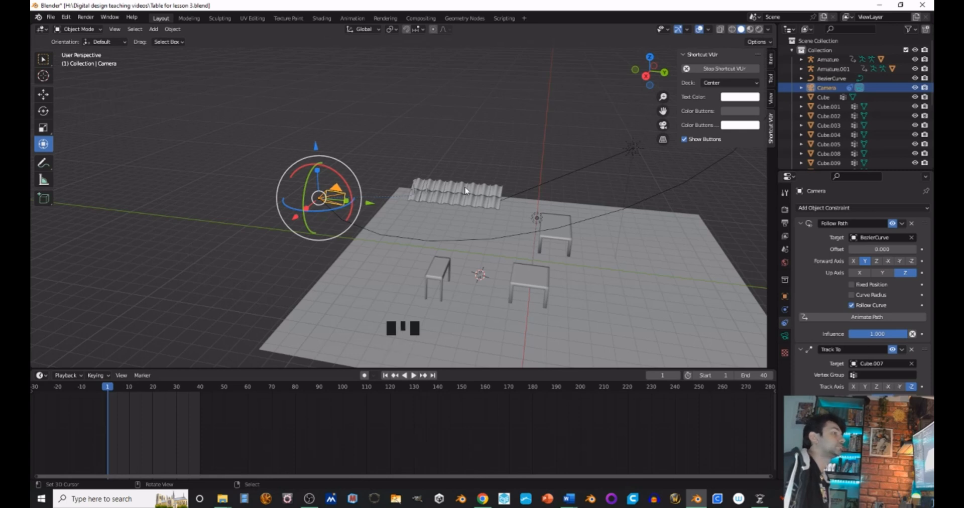
pyautogui.keyDown('shift'); pyautogui.moveTo(351, 251); pyautogui.dragTo(424, 127, button='middle'); pyautogui.keyUp('shift')
pyautogui.scroll(1, 456, 132)
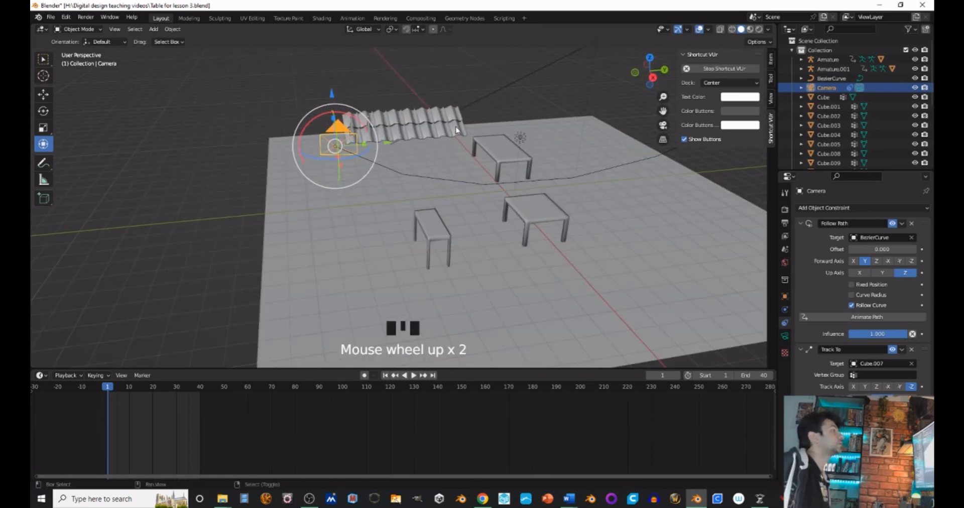
pyautogui.moveTo(456, 132)
pyautogui.keyDown('shift'); pyautogui.mouseDown(button='middle')
pyautogui.moveTo(464, 161)
pyautogui.moveTo(405, 123)
pyautogui.moveTo(429, 113)
pyautogui.moveTo(444, 130)
pyautogui.mouseUp(button='middle'); pyautogui.keyUp('shift')
pyautogui.scroll(-2, 465, 160)
pyautogui.scroll(2, 465, 161)
pyautogui.scroll(-1, 464, 161)
pyautogui.scroll(-2, 430, 109)
pyautogui.scroll(3, 427, 130)
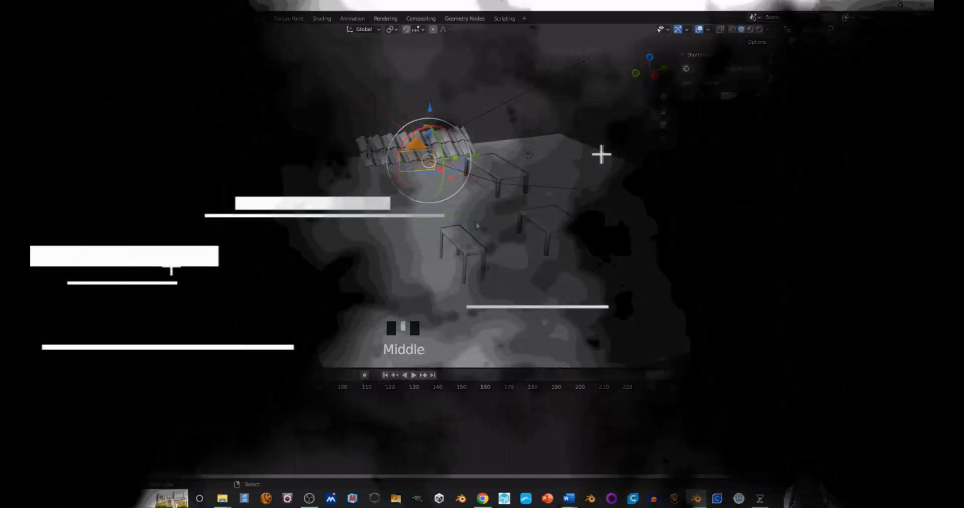